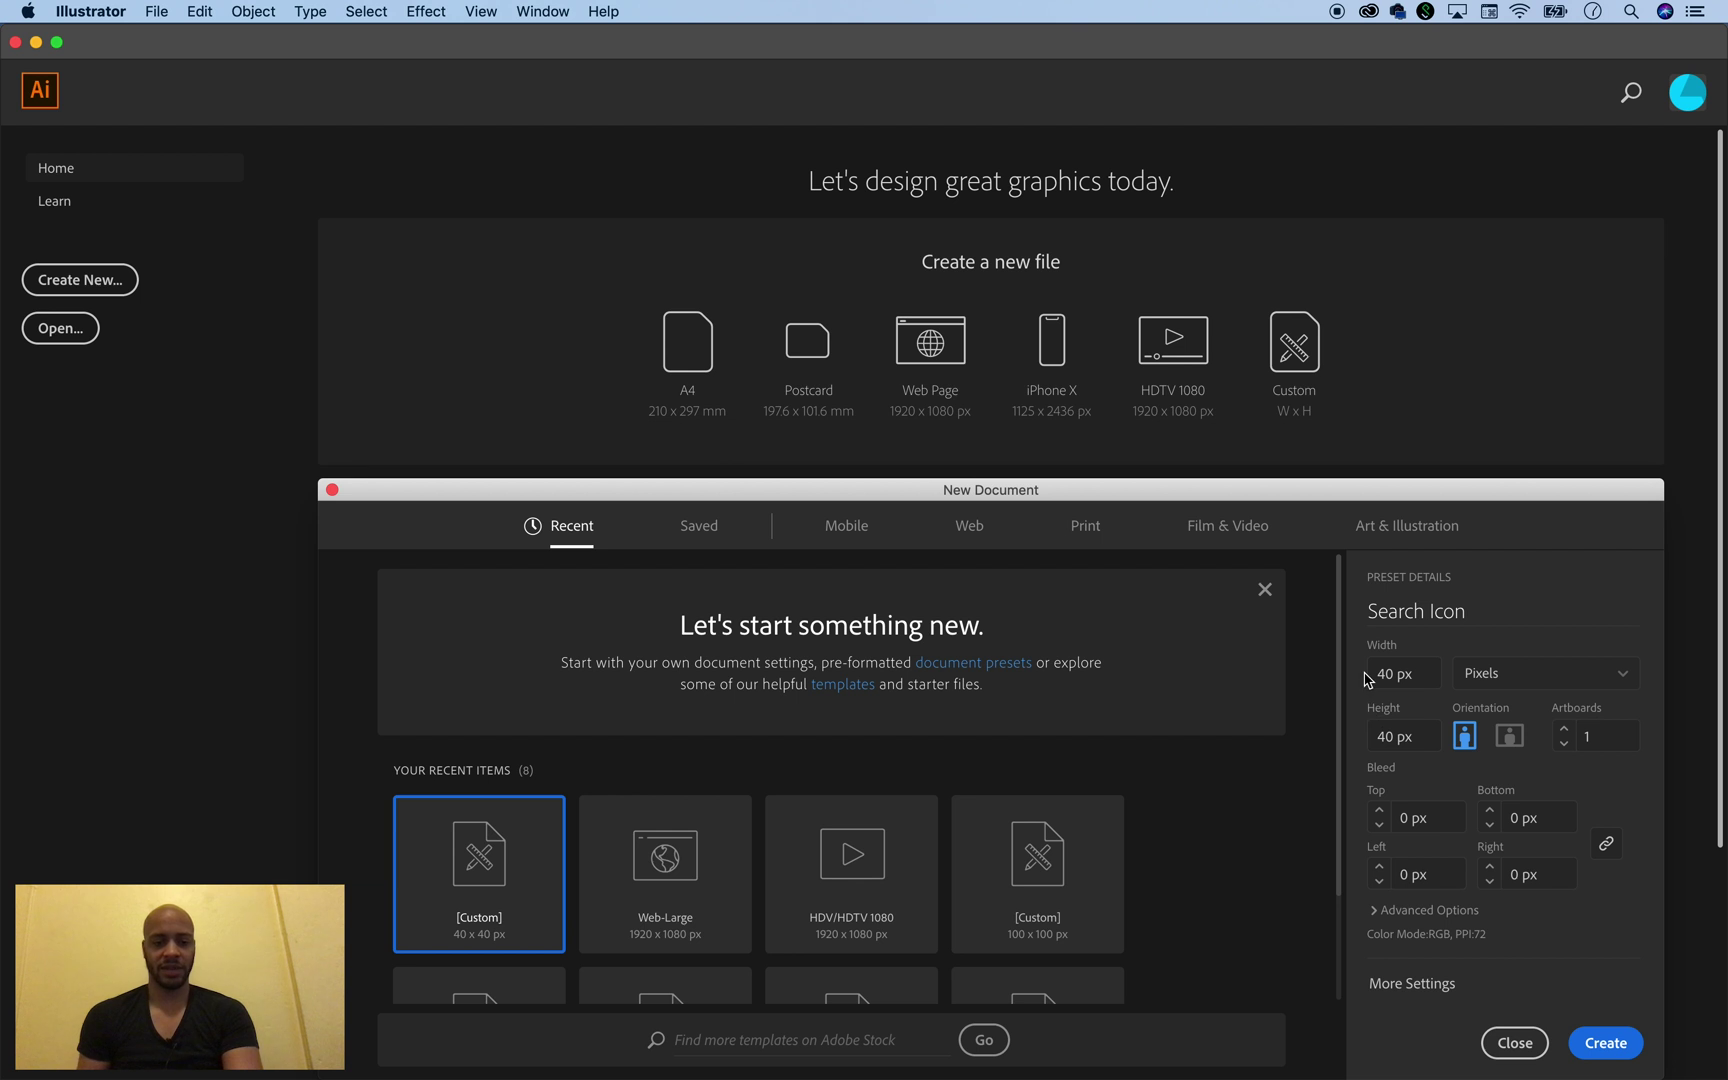
Create the 40 × 40 px Search Icon document and add a 28 × 28 px circle with the Ellipse tool
click(1608, 1044)
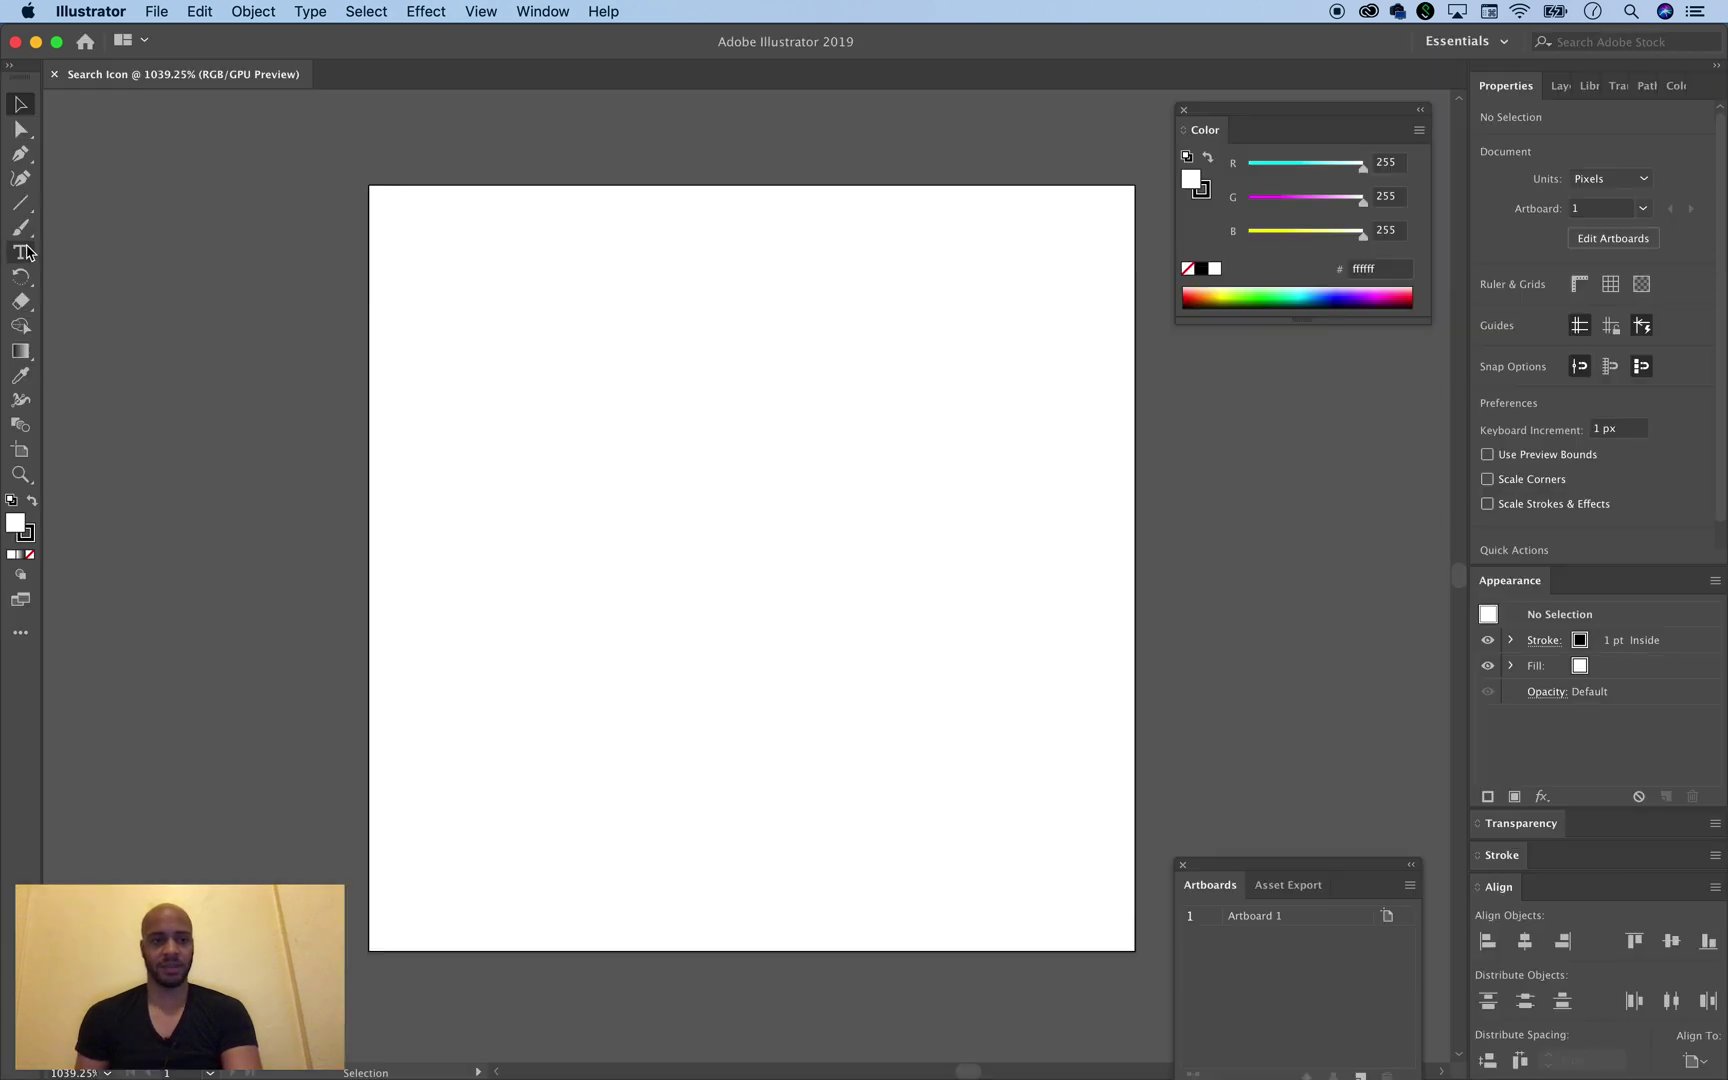
click(20, 203)
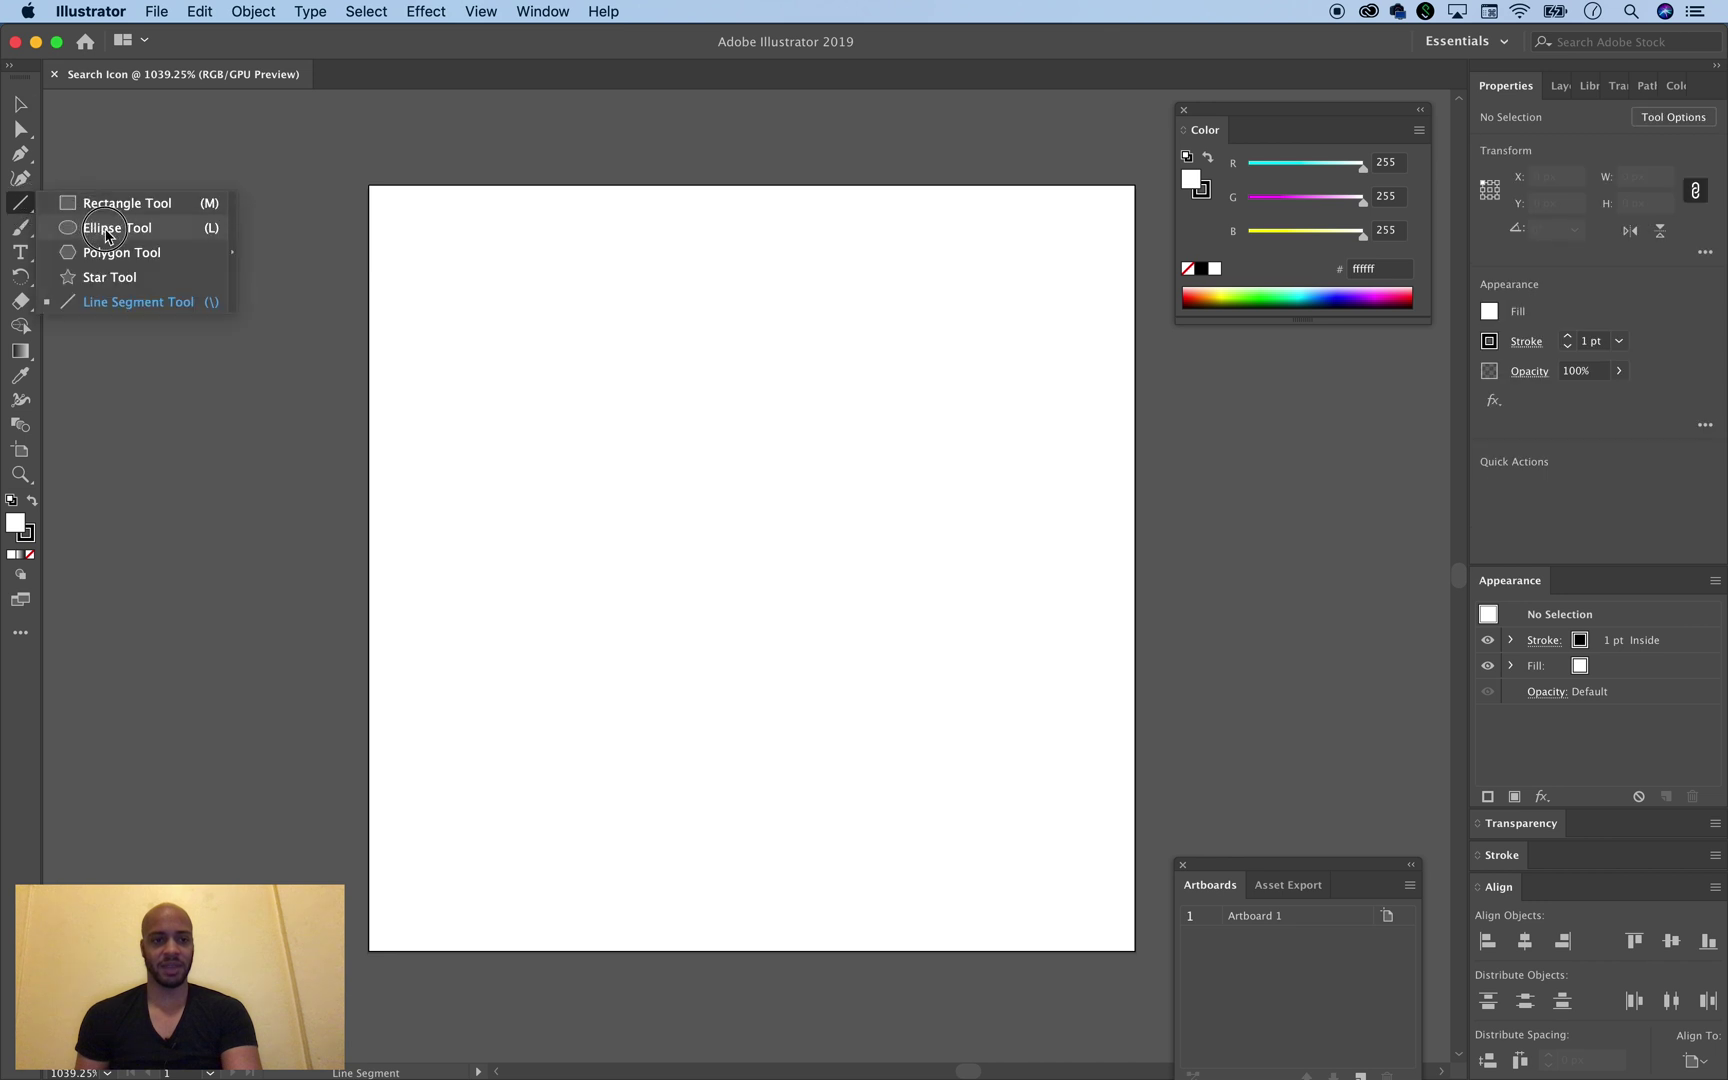
click(106, 232)
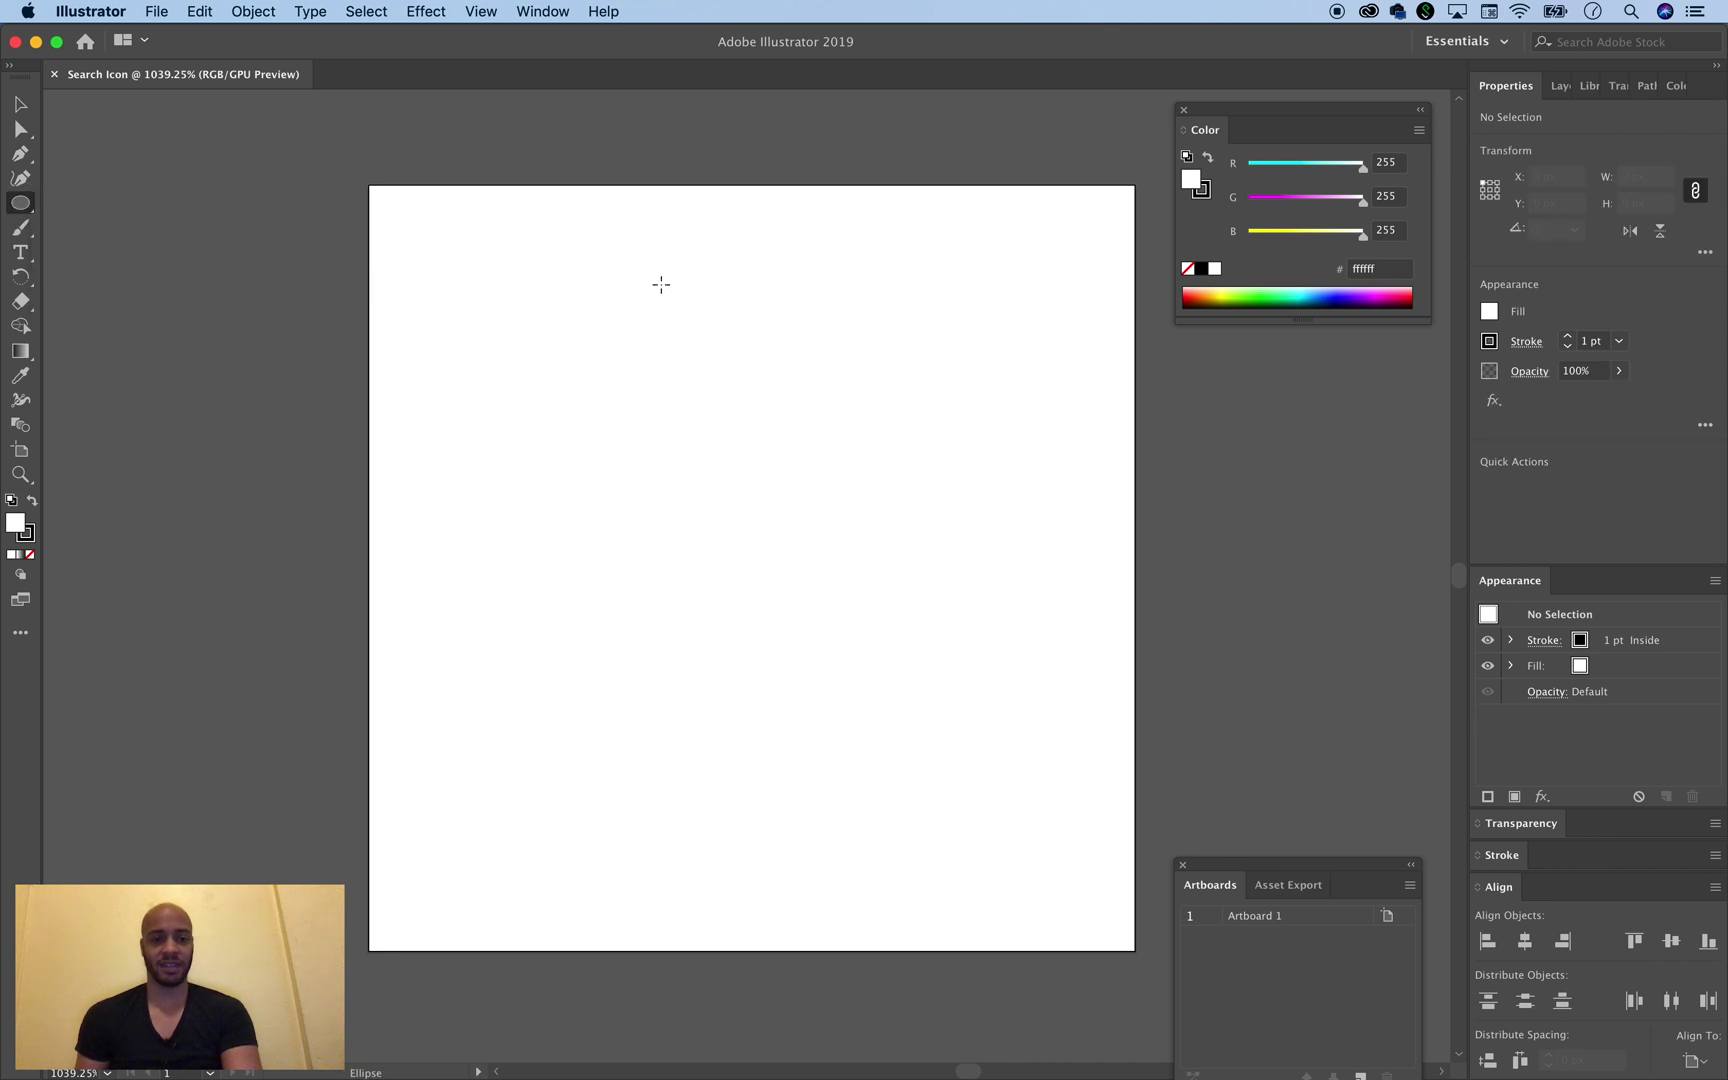
click(693, 282)
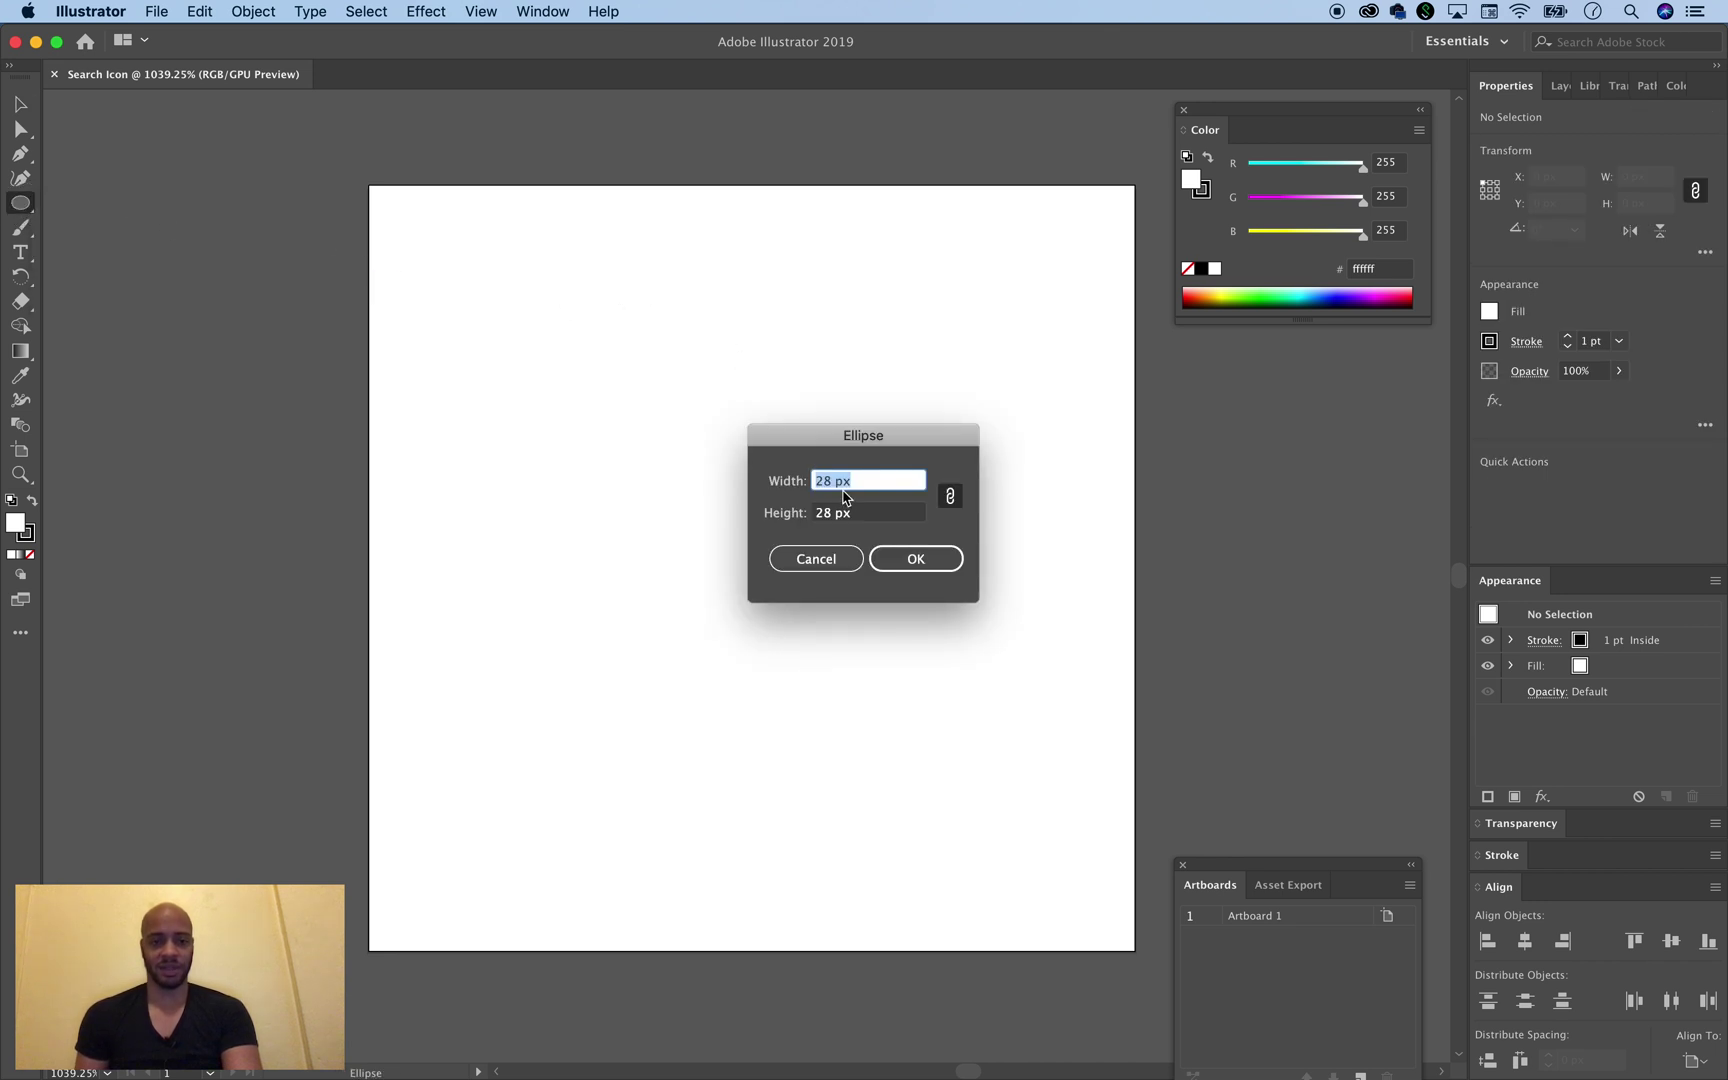
click(856, 521)
click(855, 480)
click(915, 562)
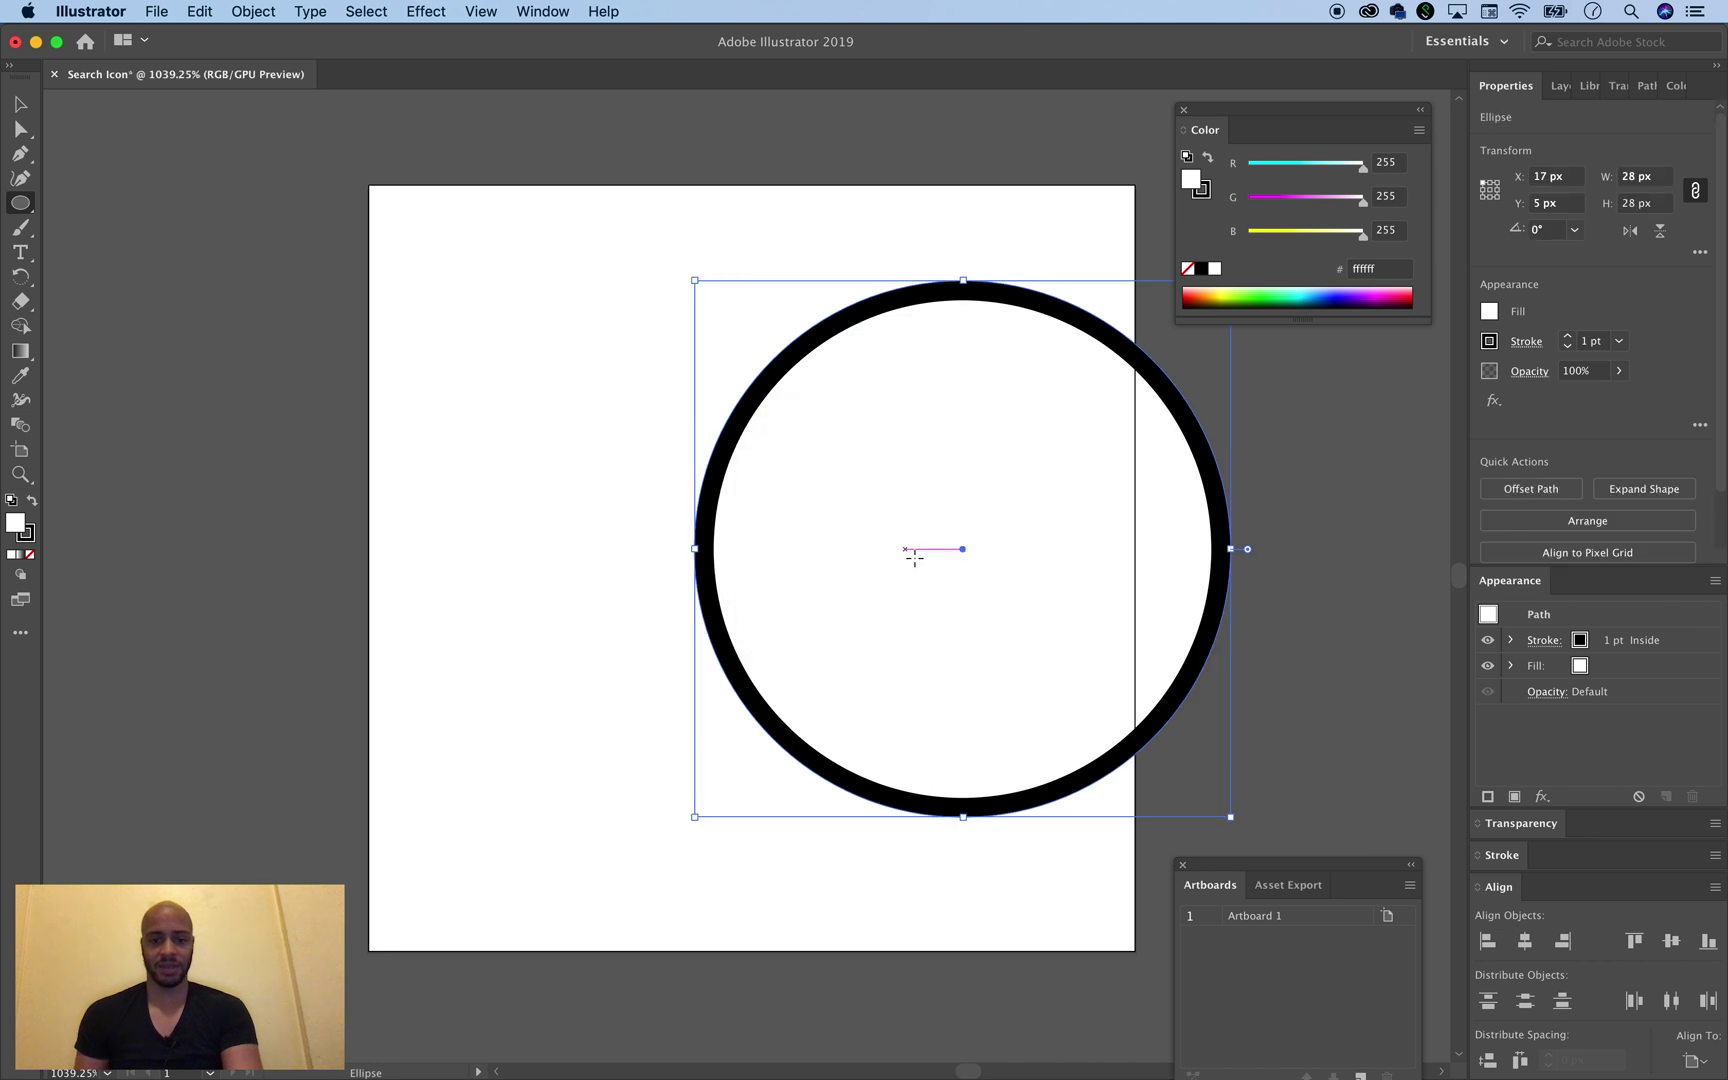
Give the circle a 3 pt stroke and no fill, and align it to the artboard's top centre
click(1567, 338)
click(1567, 338)
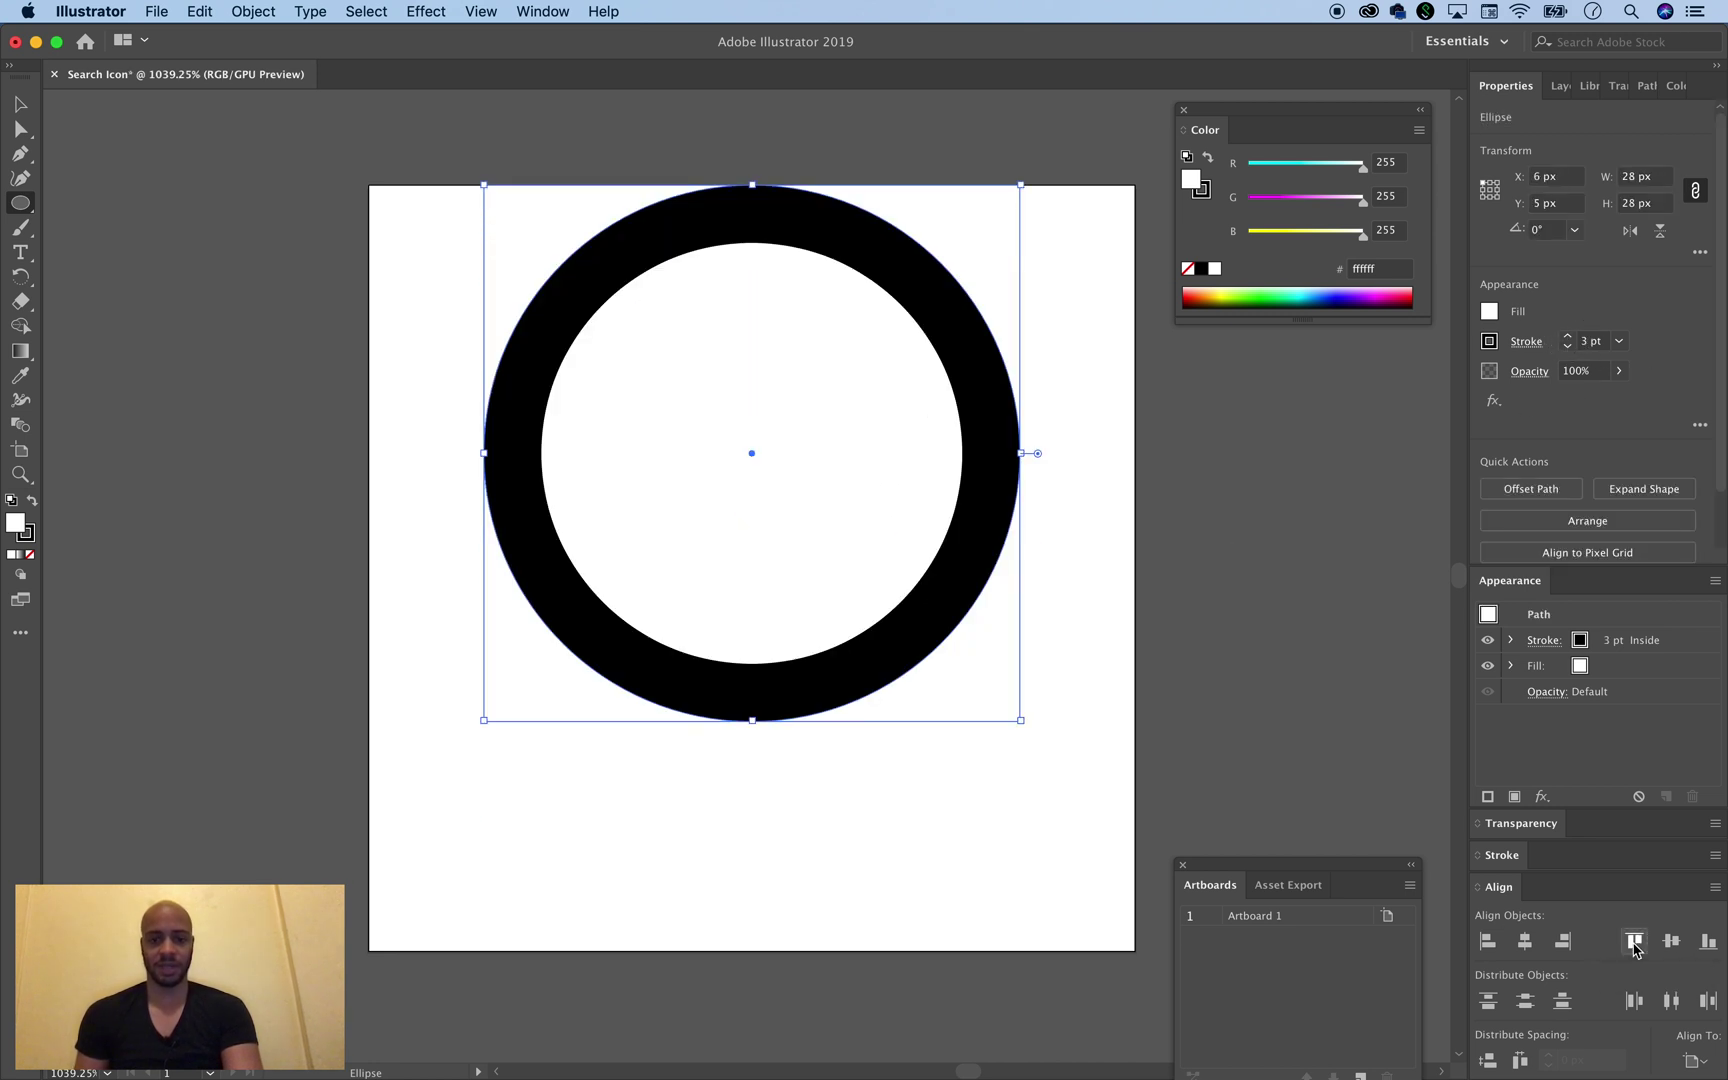
click(1489, 311)
click(1265, 386)
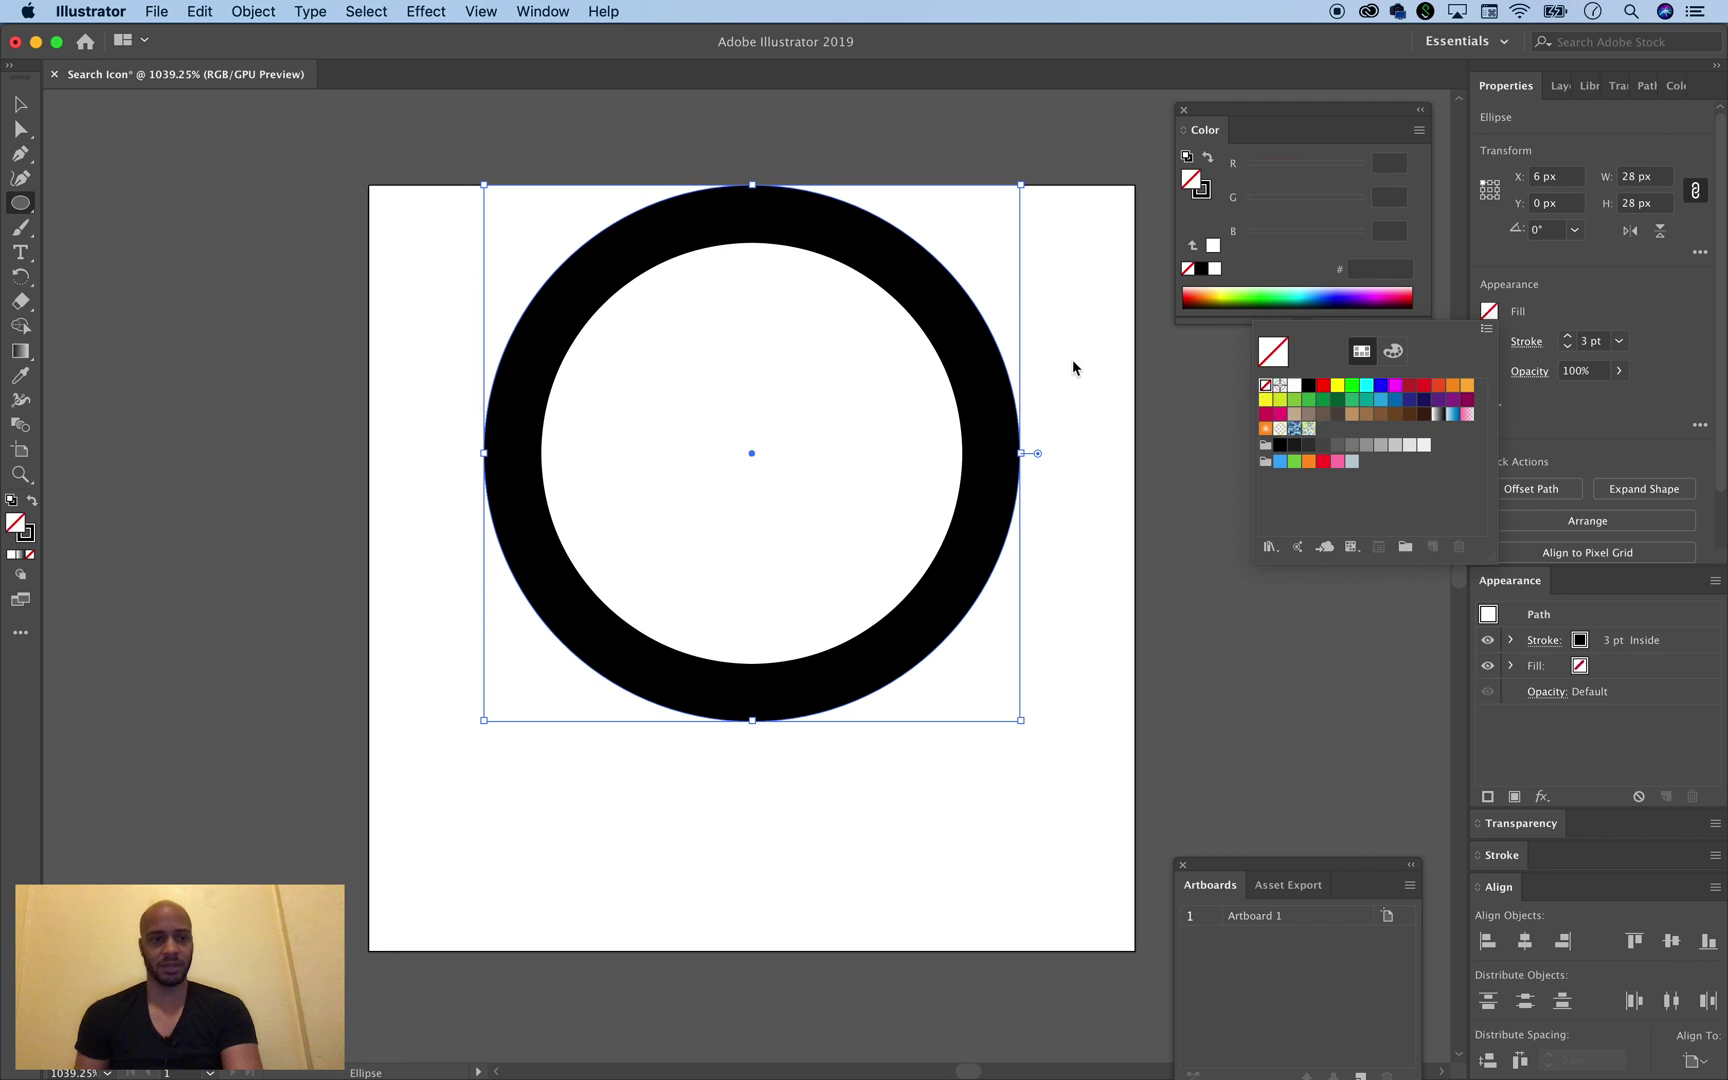
key(Escape)
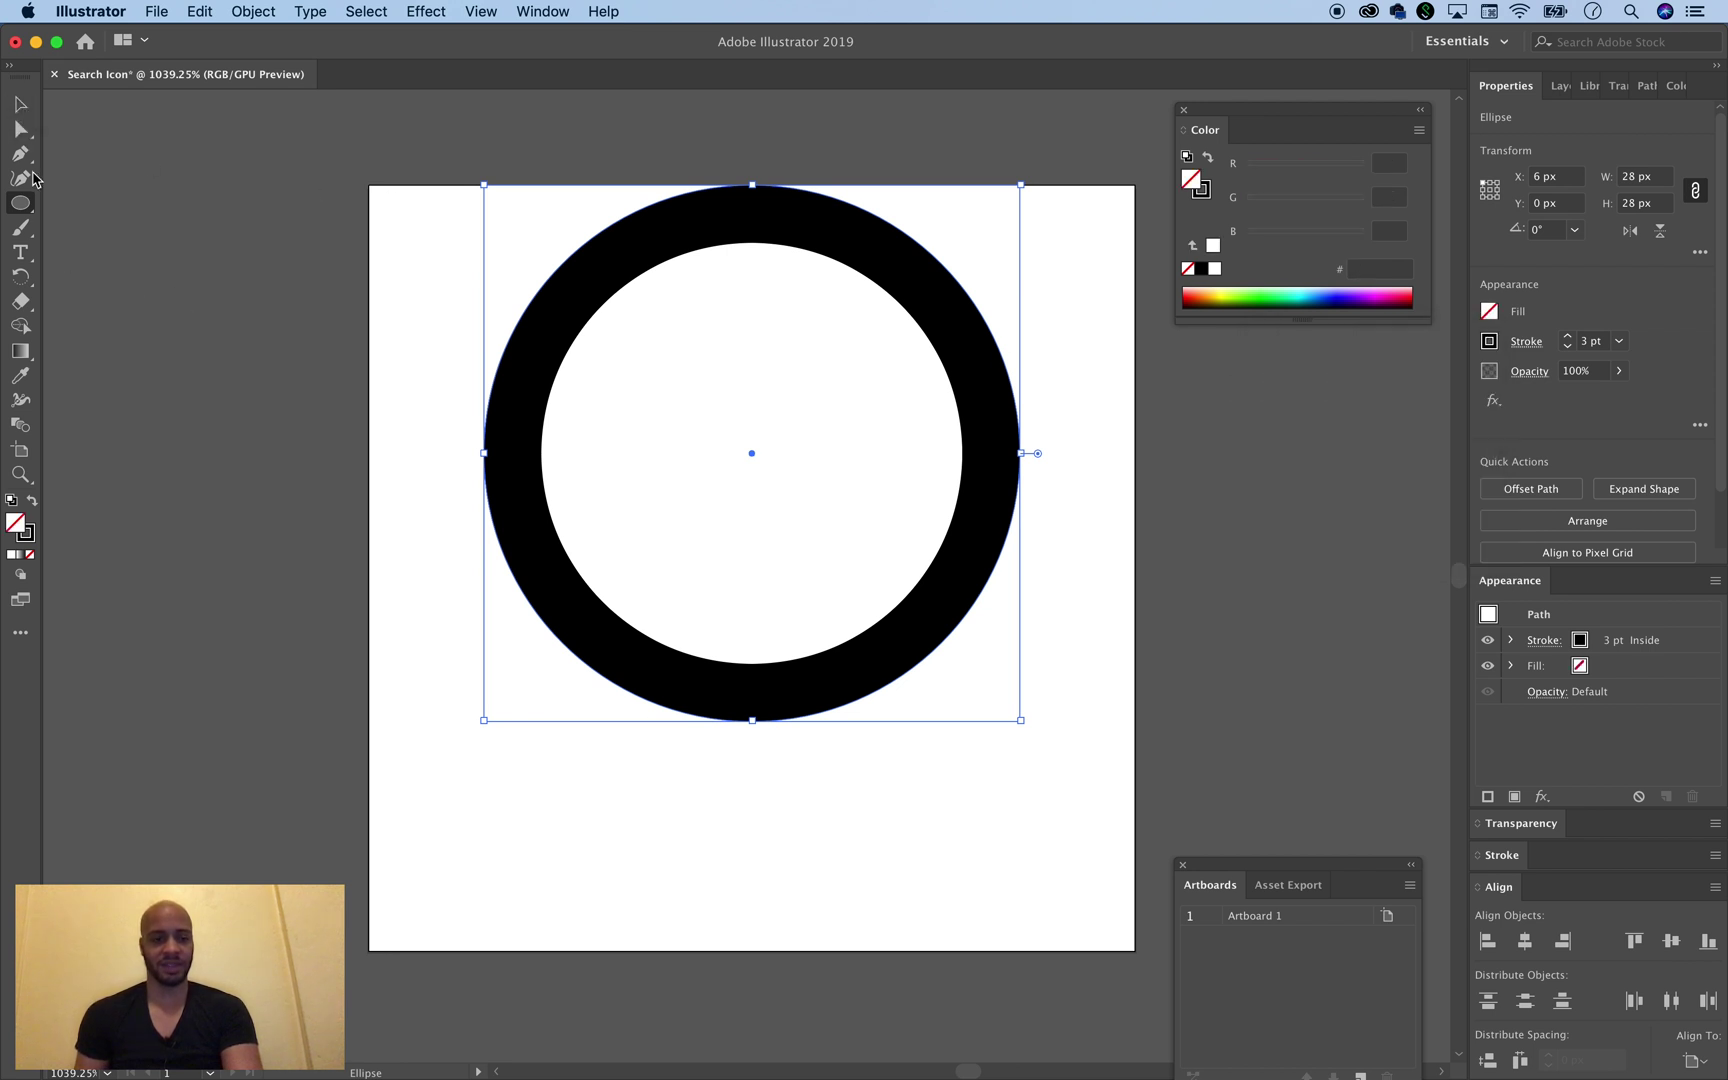
Add a line segment 12 px long at 90° in the empty area beside the circle
drag(20, 203, 143, 305)
click(417, 544)
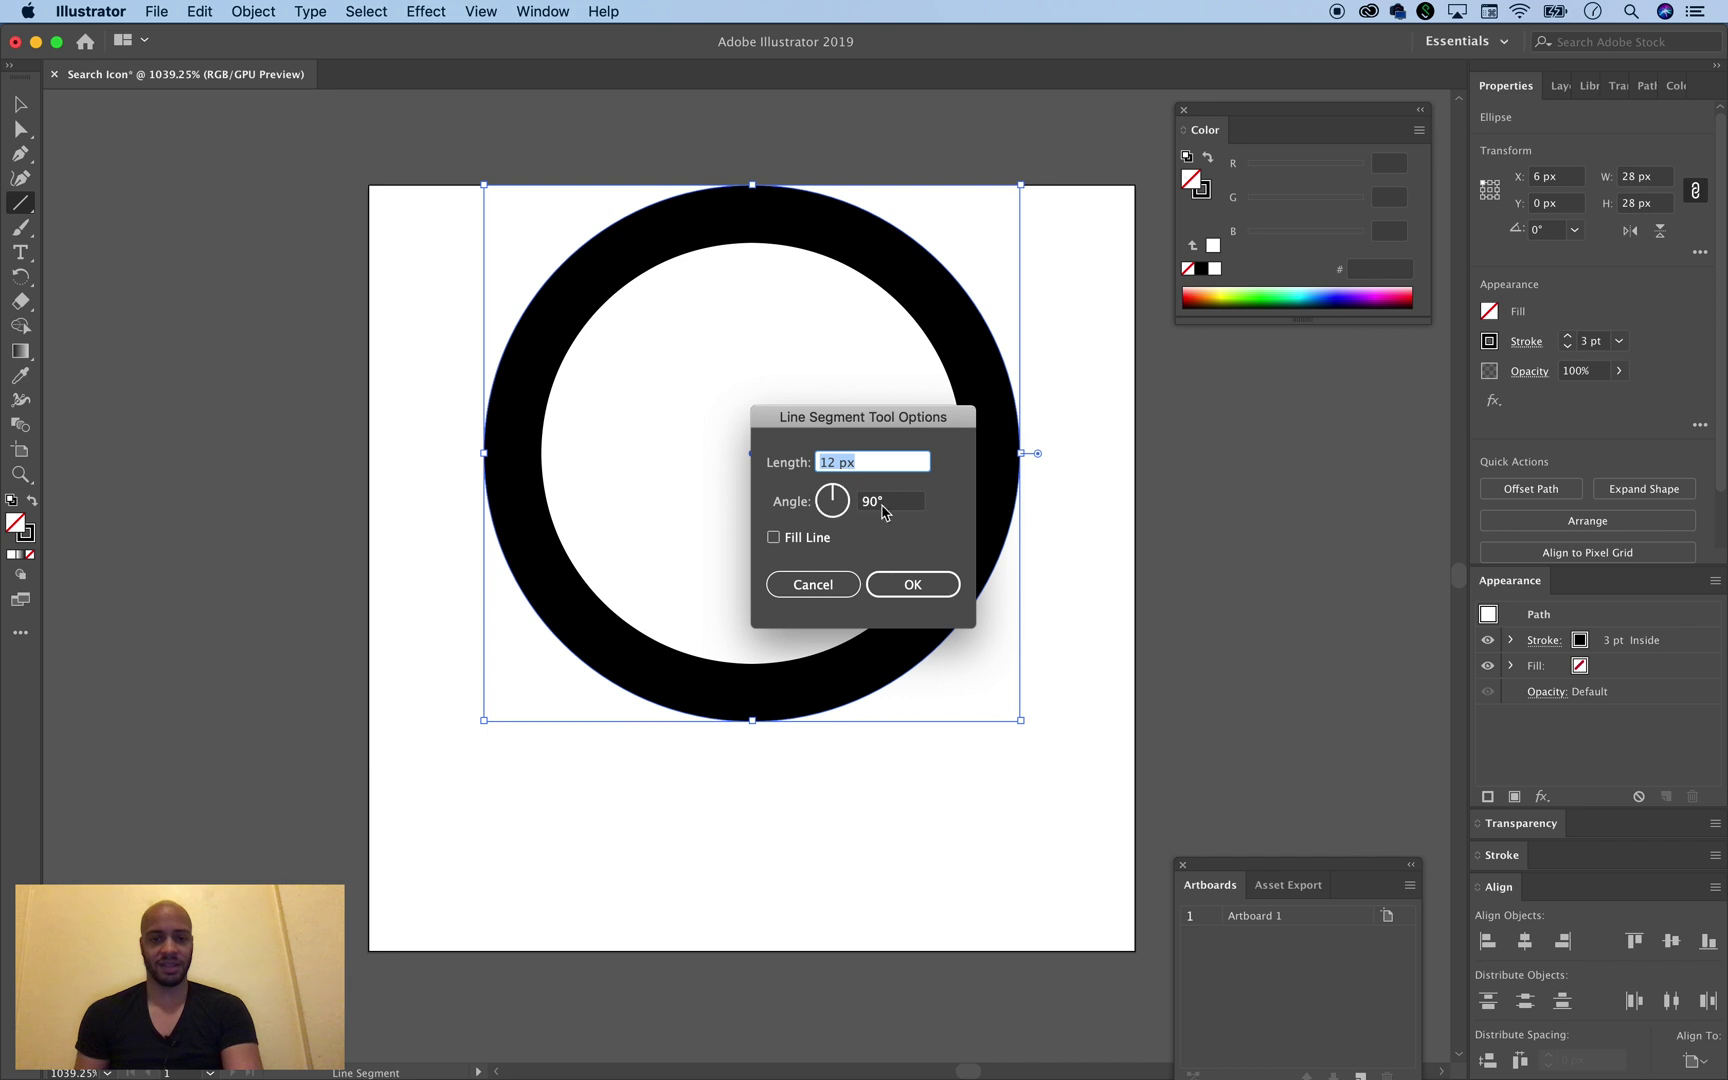
click(908, 585)
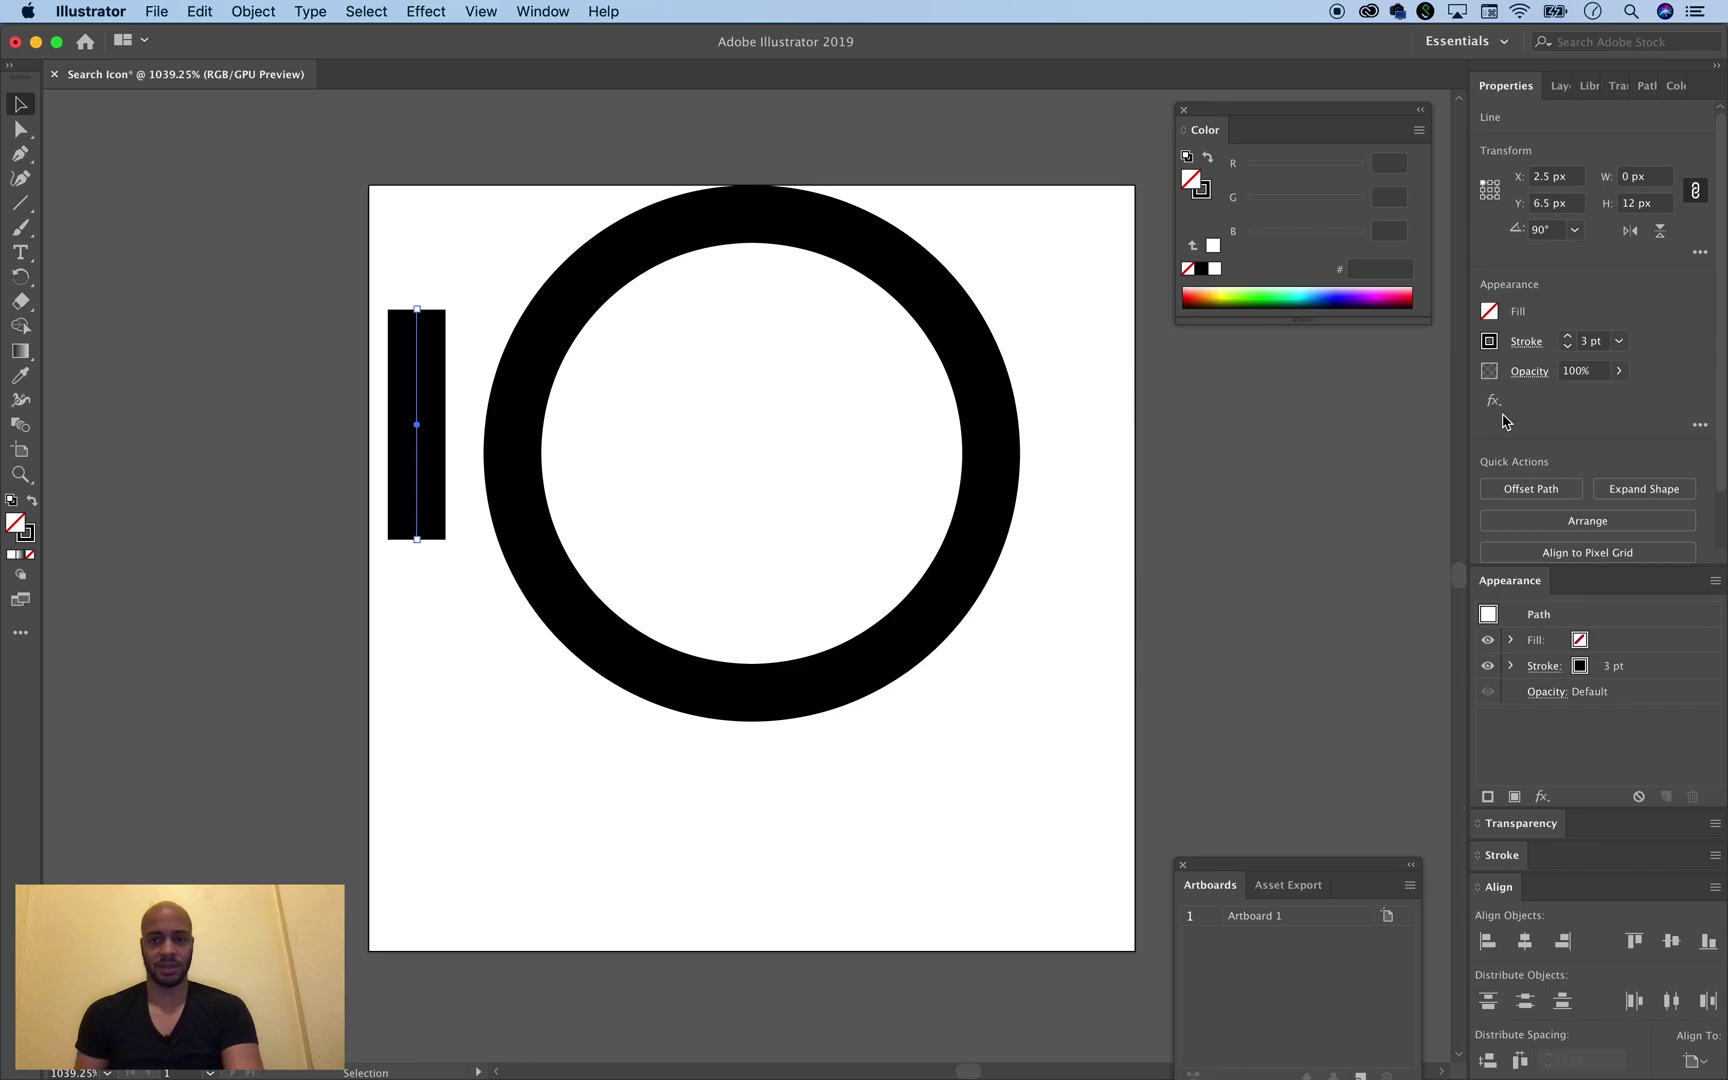
Set the vertical line's stroke to 6 pt with round caps
key(v)
click(1569, 338)
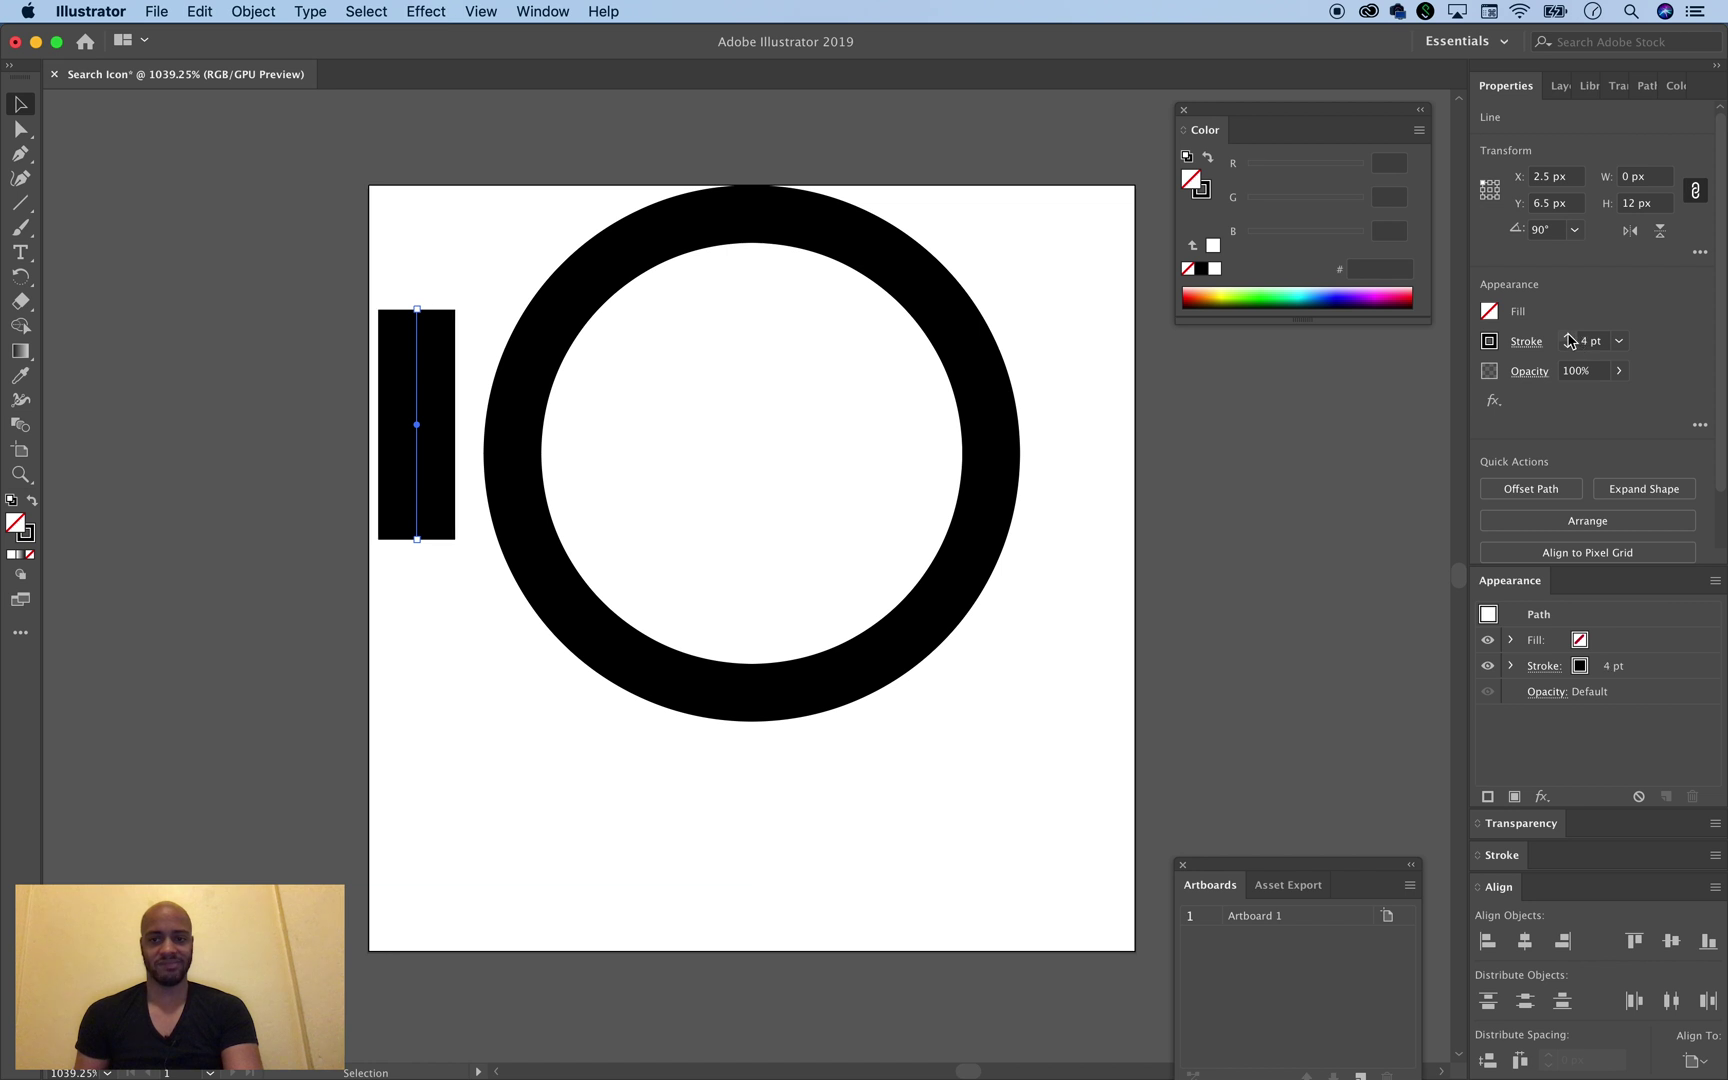
click(1569, 338)
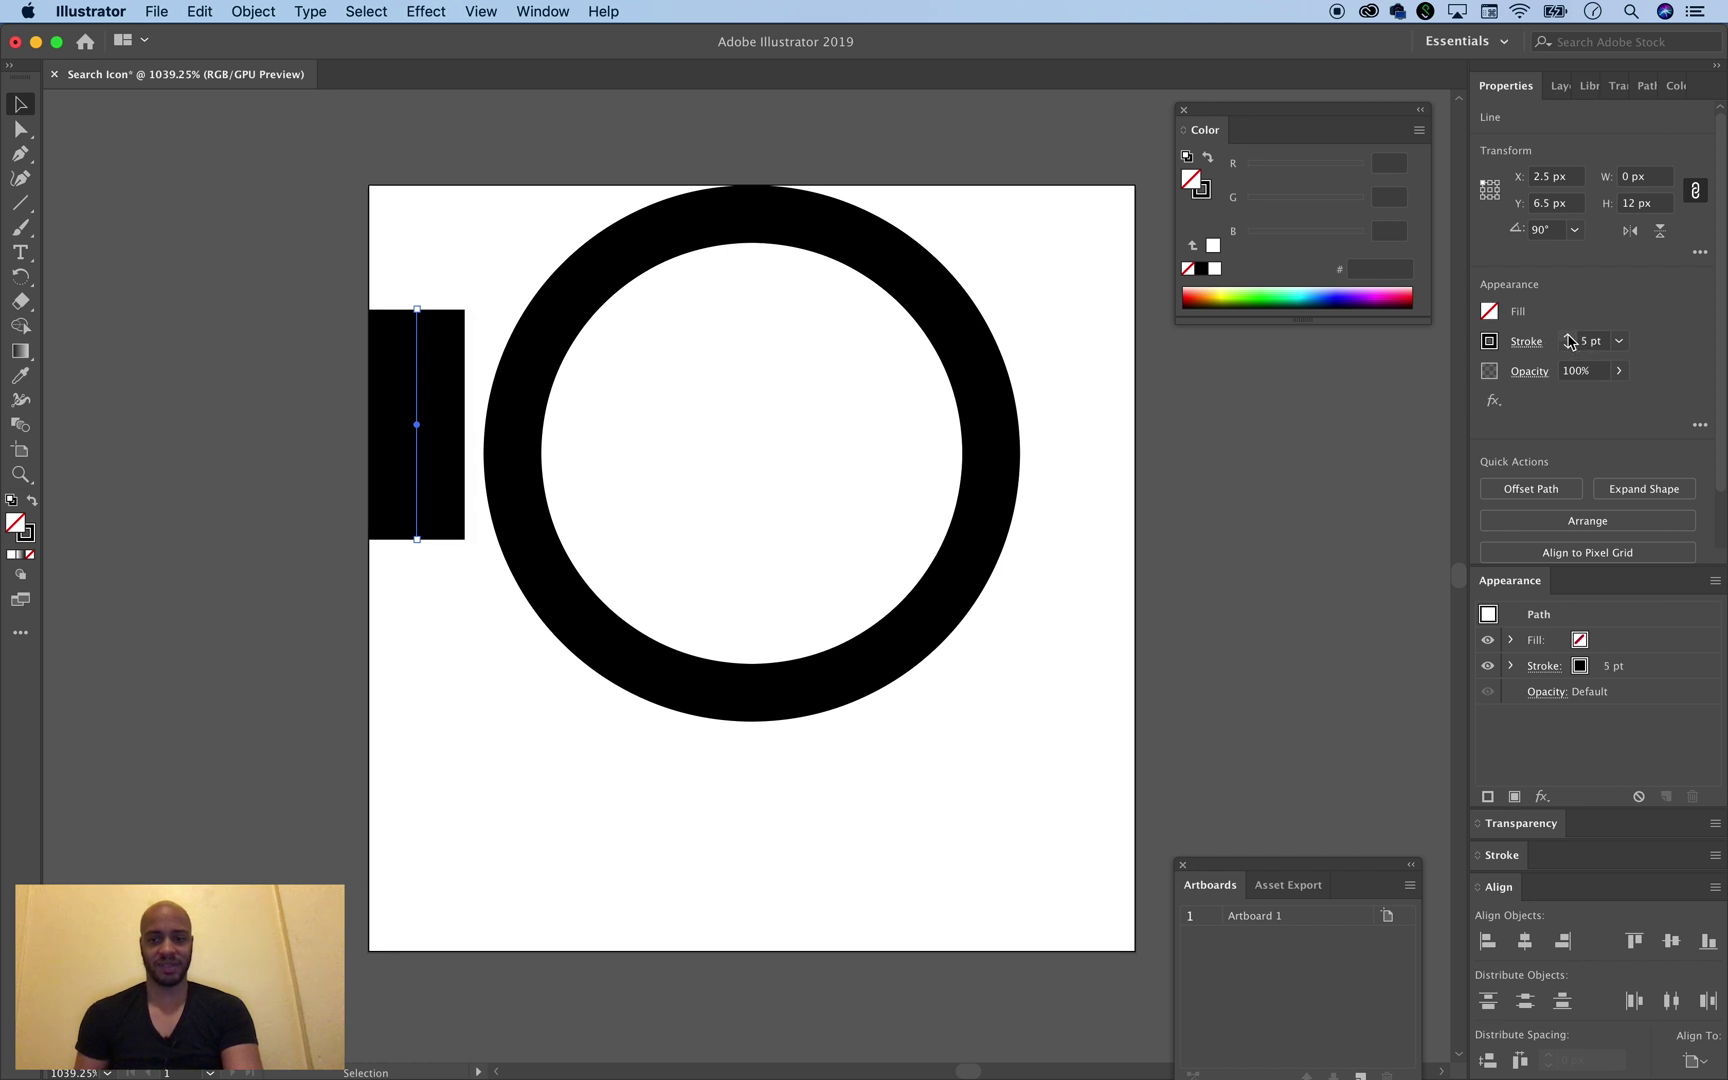
click(1569, 338)
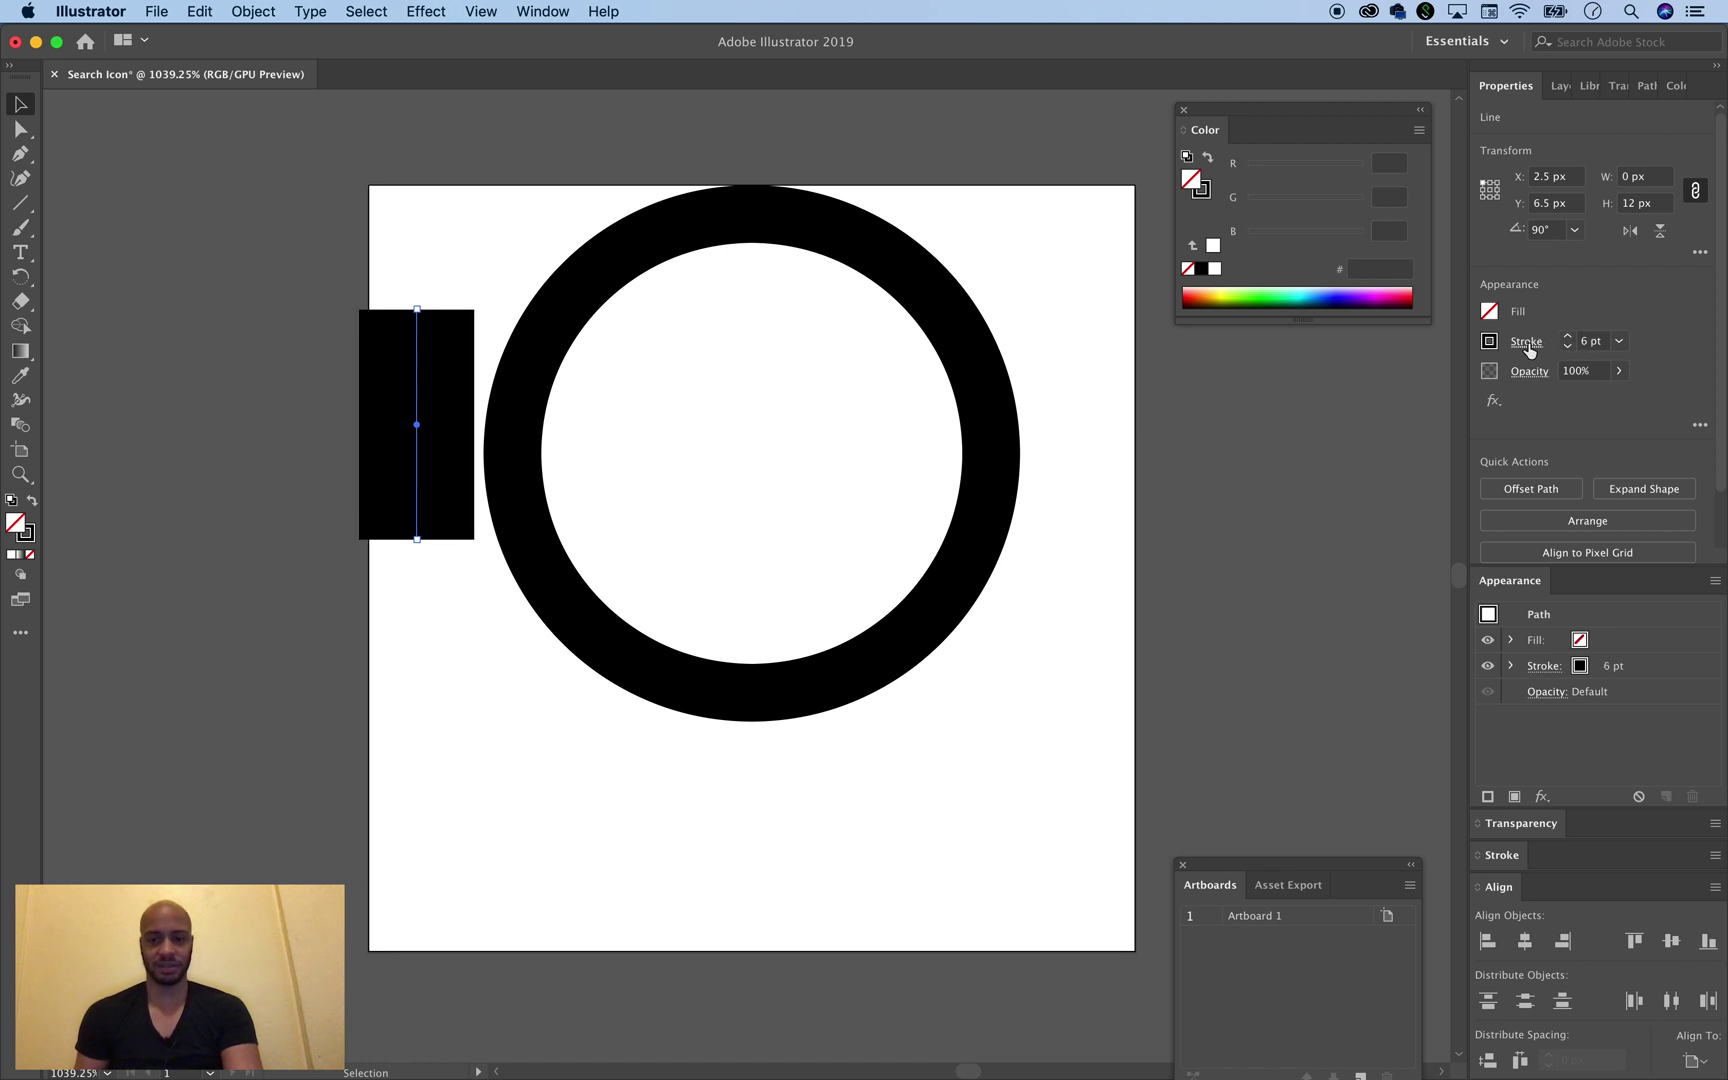
click(1526, 343)
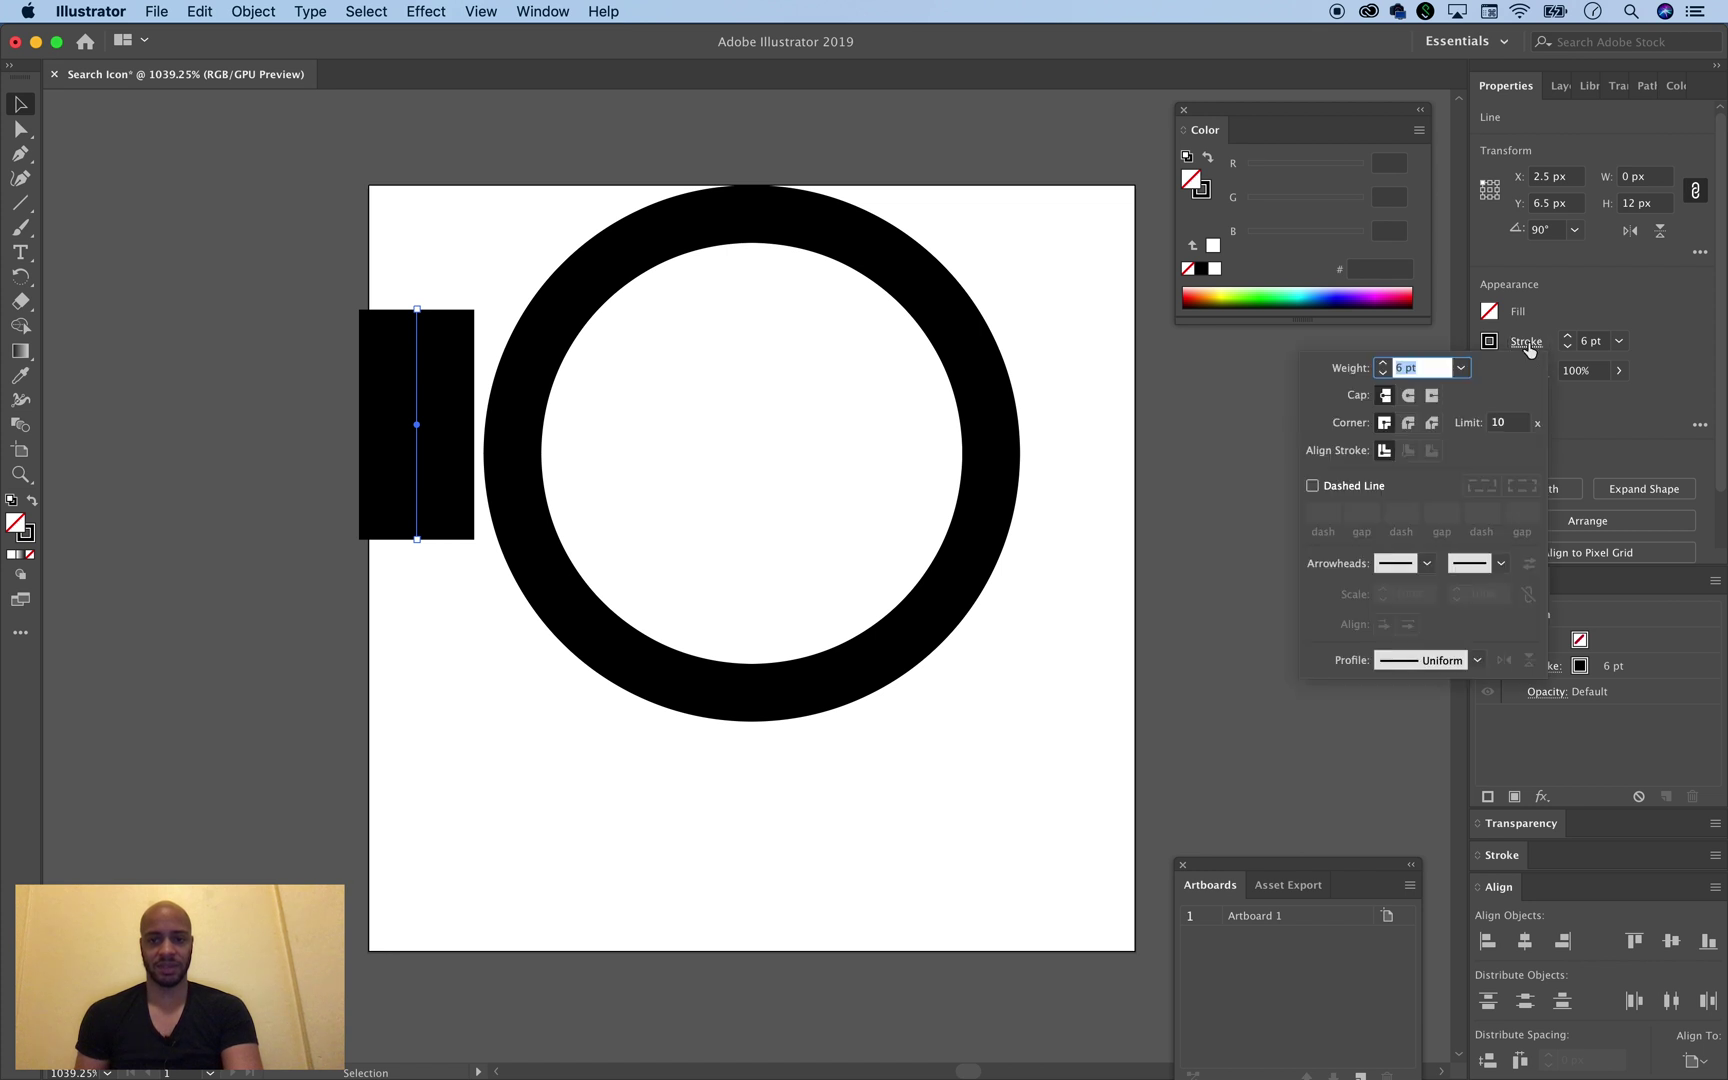
click(1409, 396)
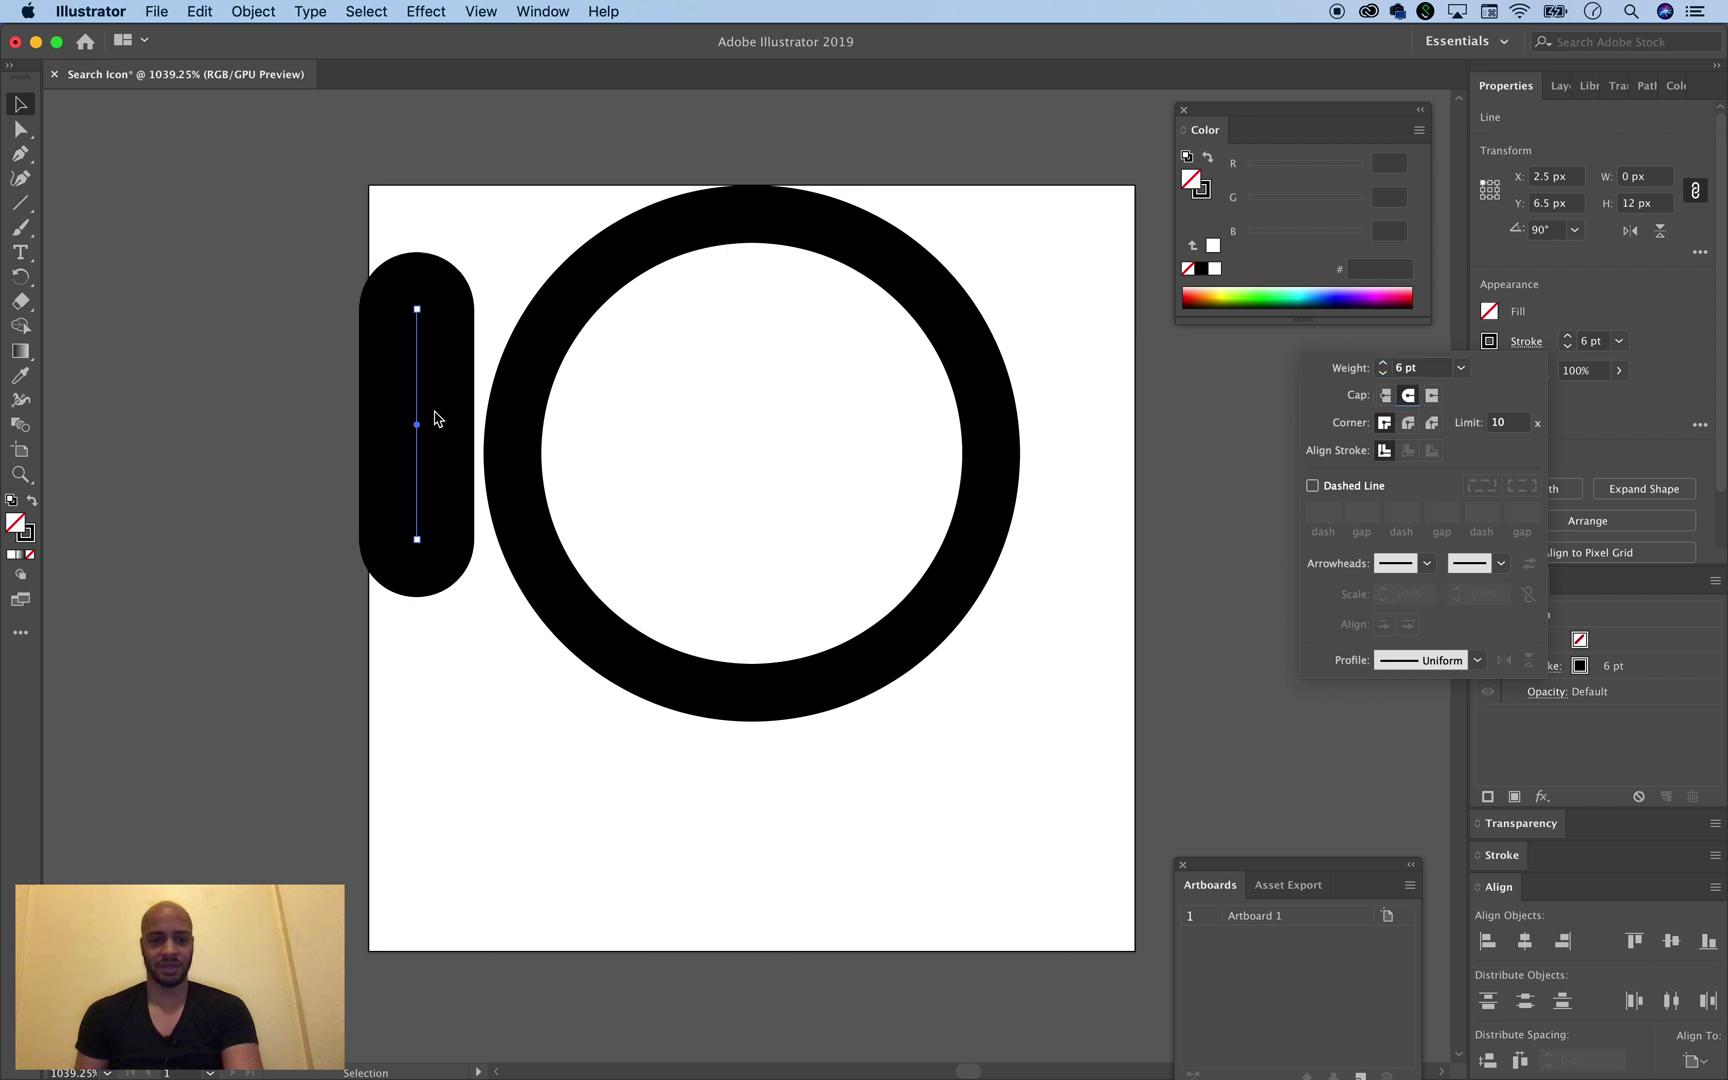
Move the rounded line beneath the circle as a handle, centred on it with a 3 px gap
drag(418, 380, 760, 840)
key(super+h)
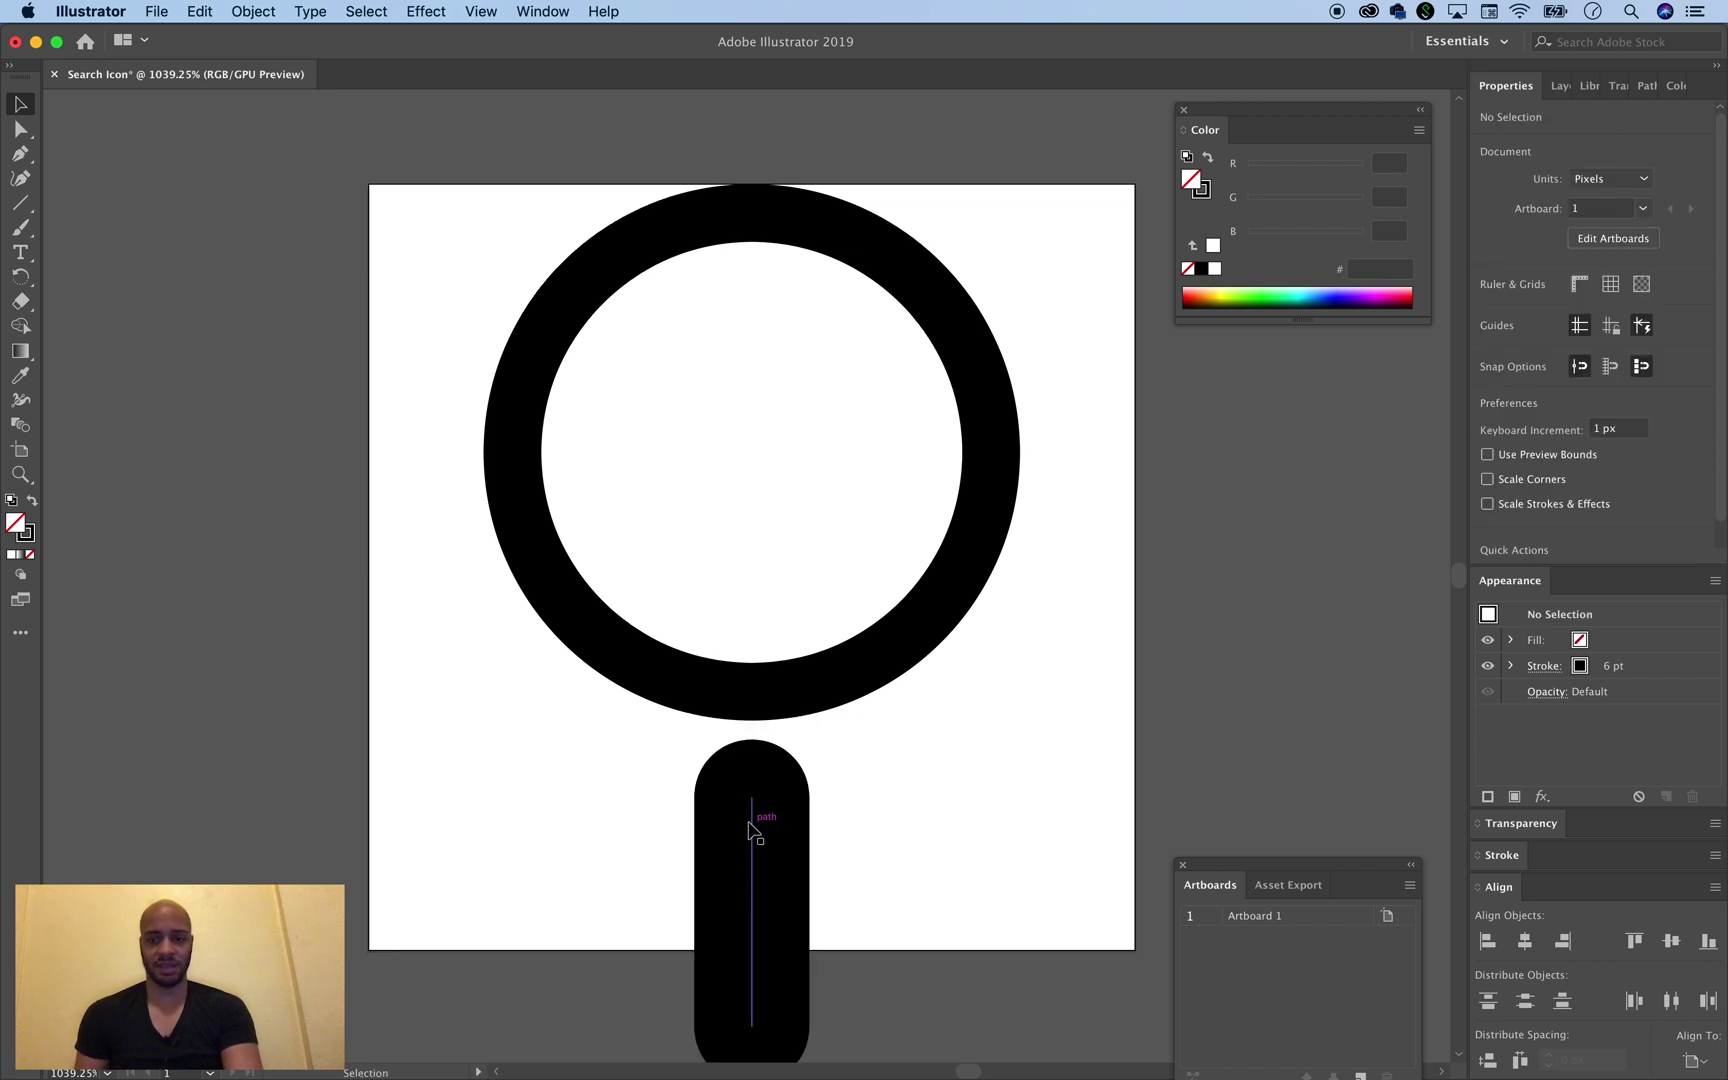
click(760, 834)
key(Up)
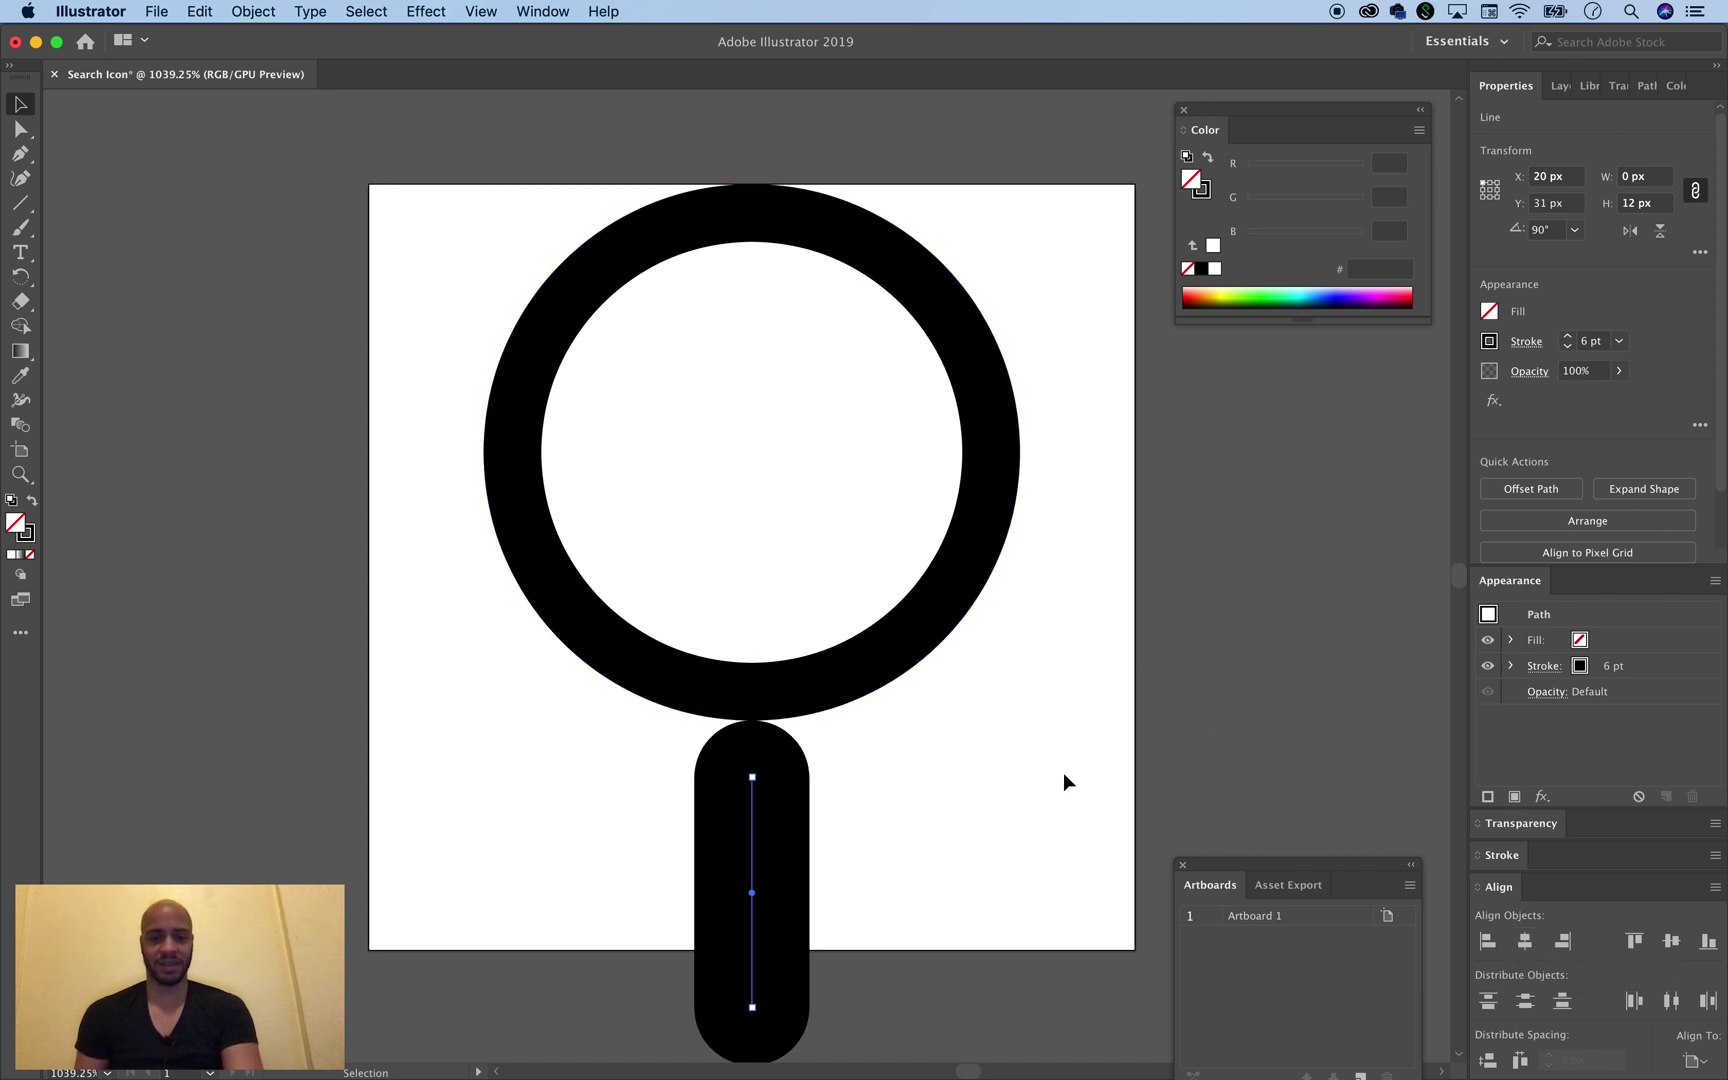
key(Down)
key(Down)
key(Down)
Convert the strokes of both the circle and the handle to filled shapes with Outline Stroke
key(super+minus)
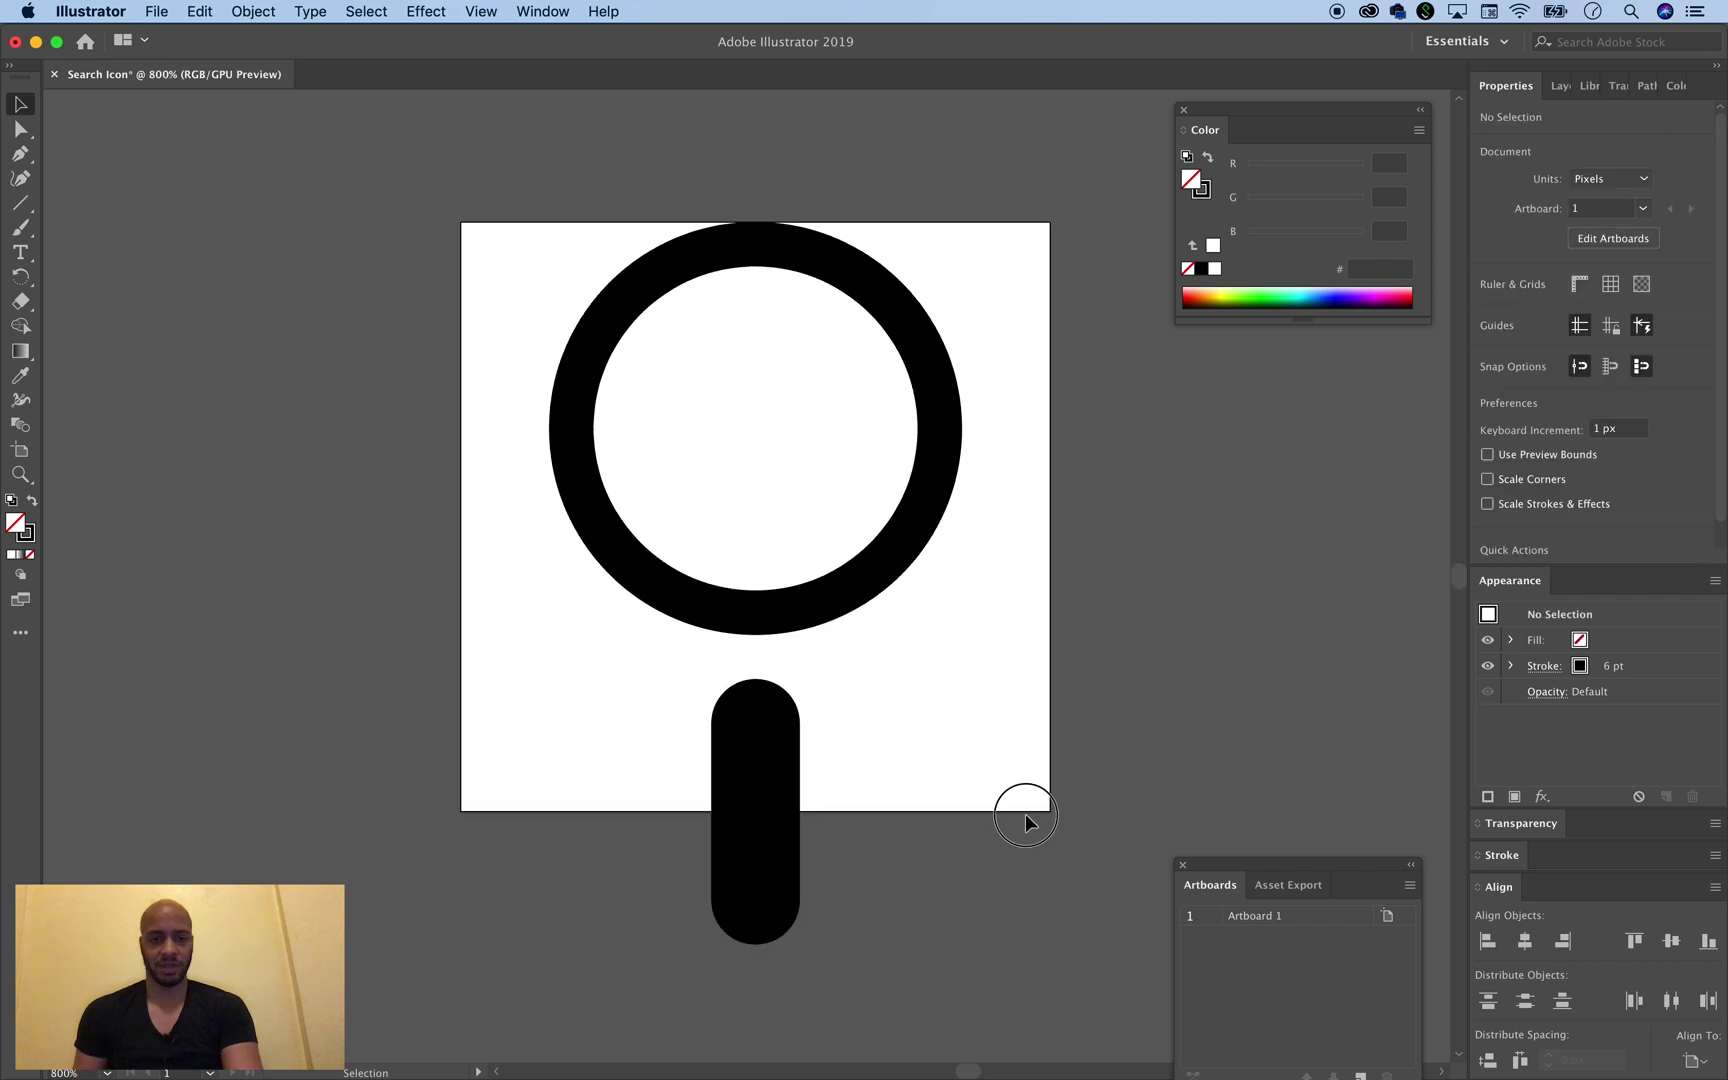
drag(1022, 810, 498, 392)
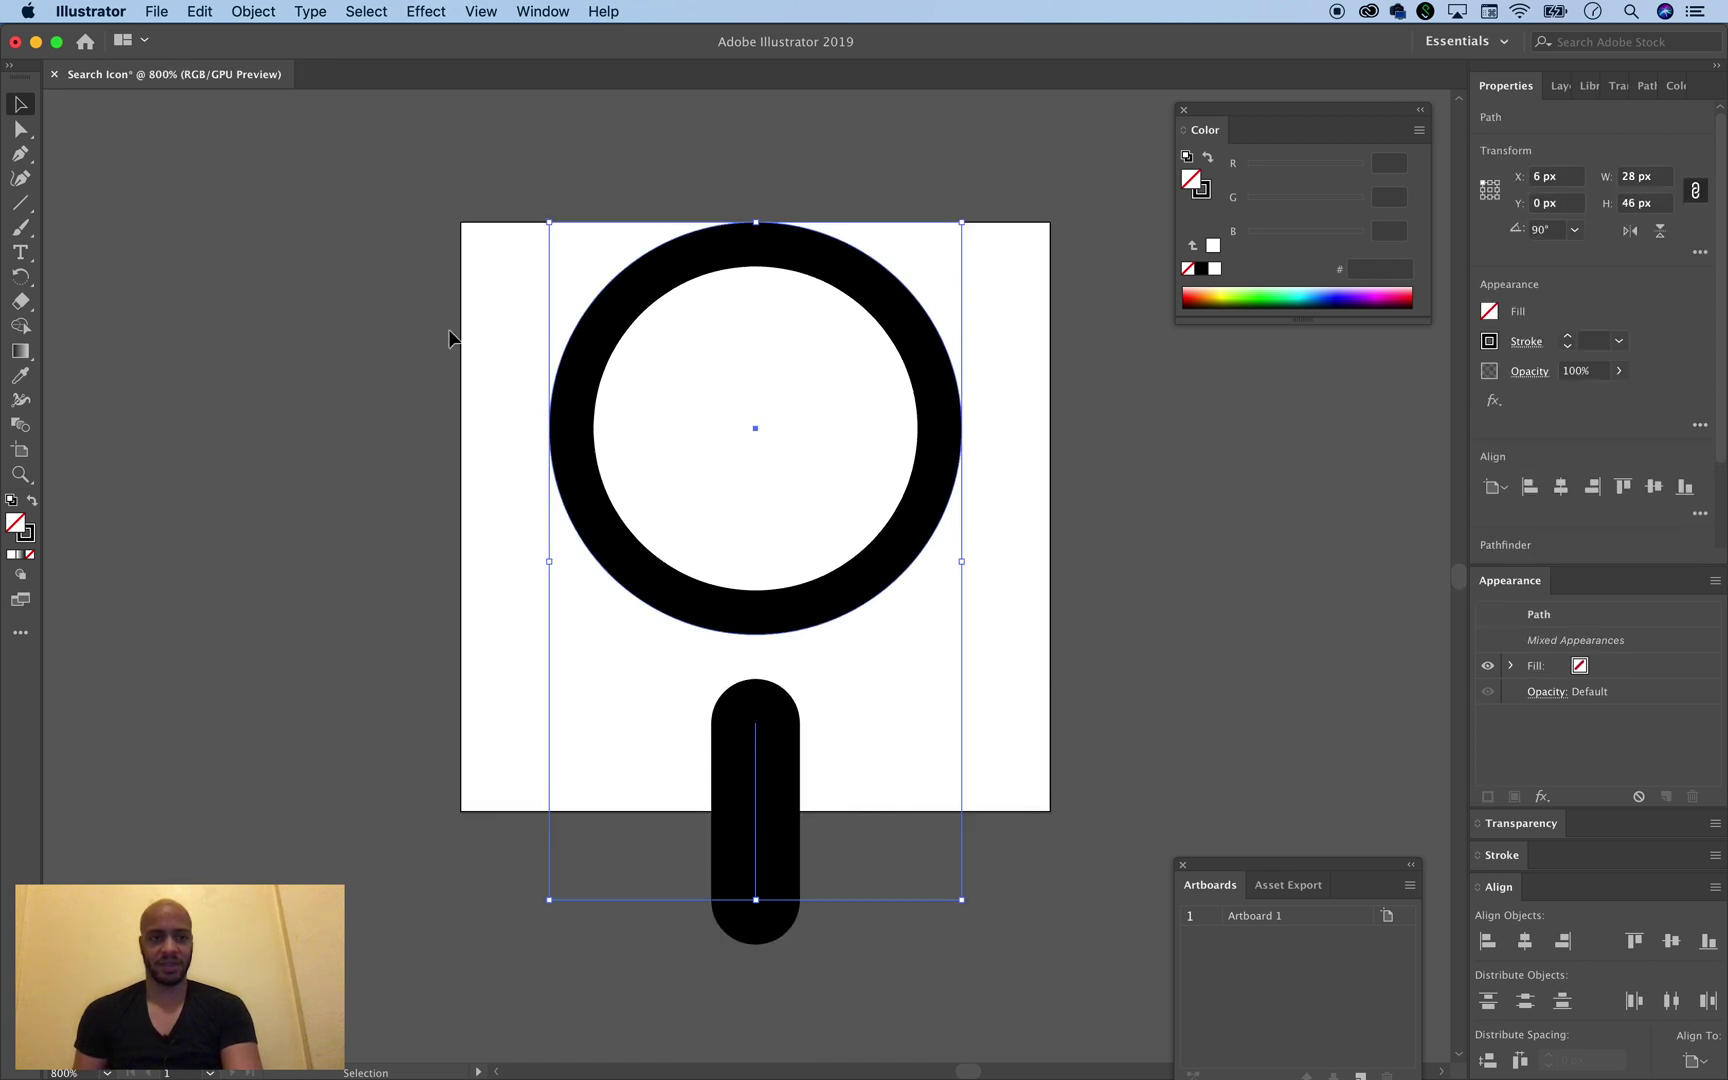
click(262, 11)
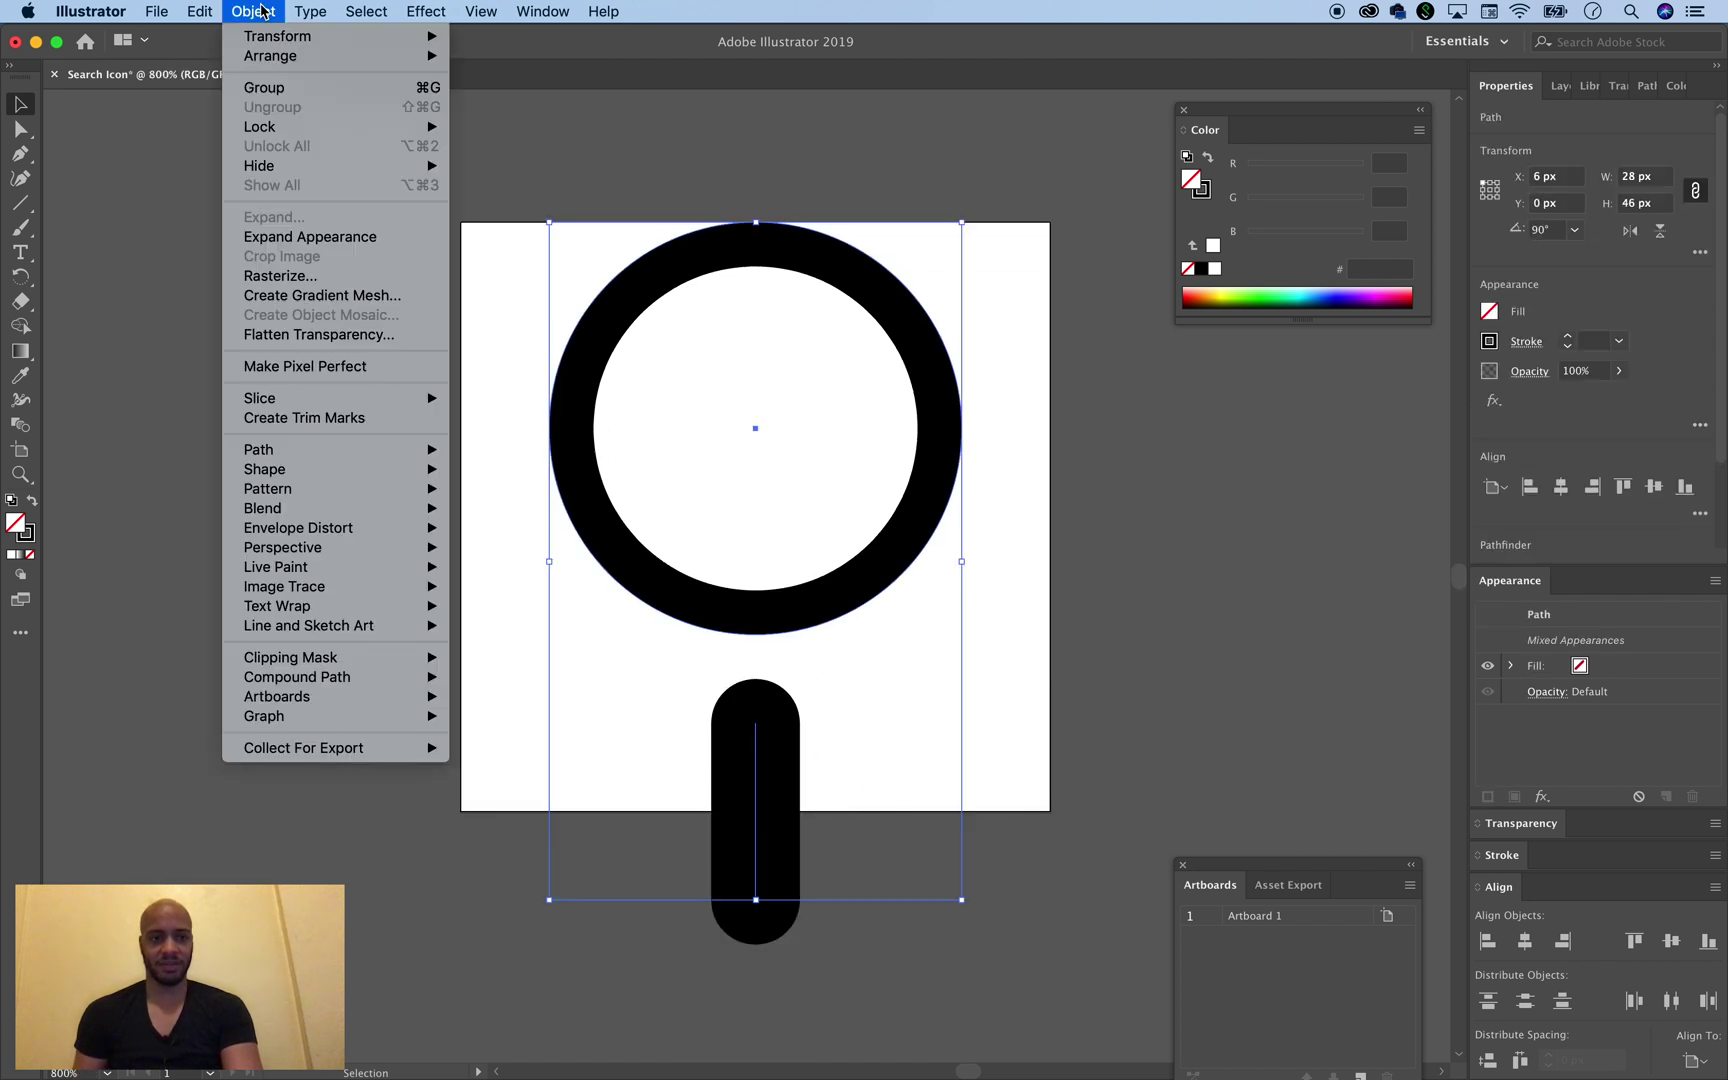
mouse_move(294, 456)
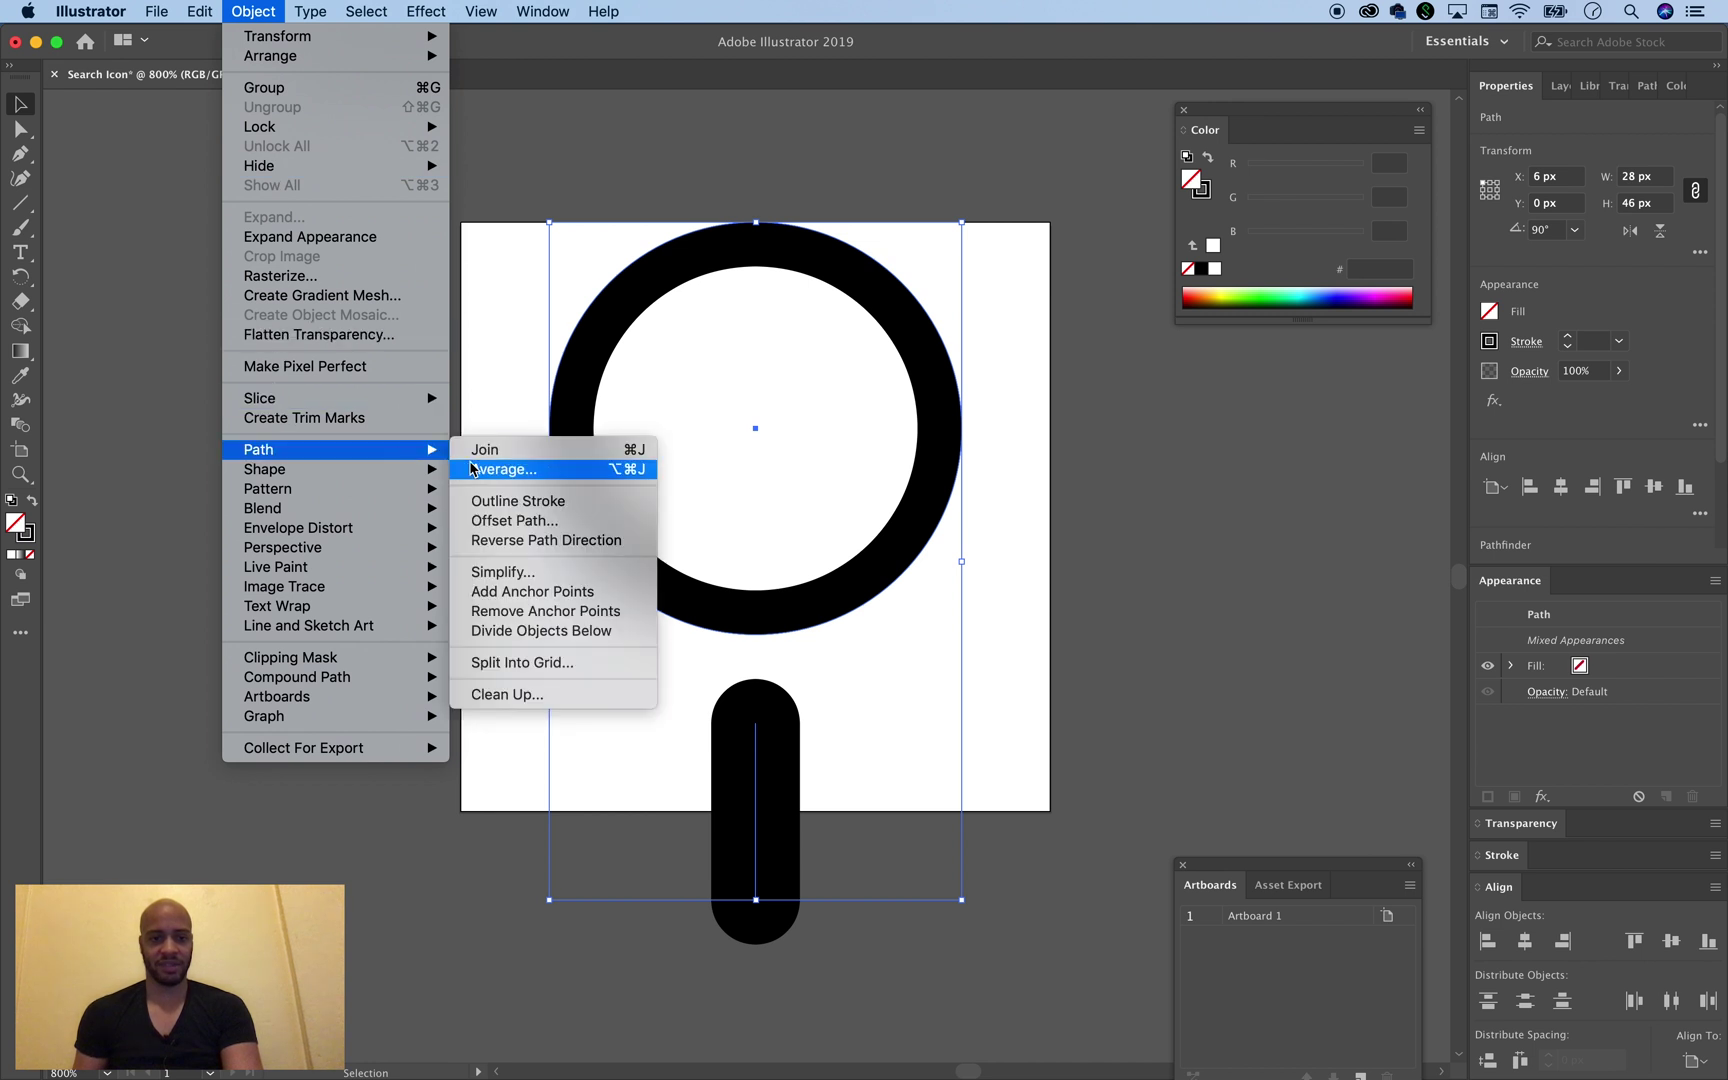
click(551, 501)
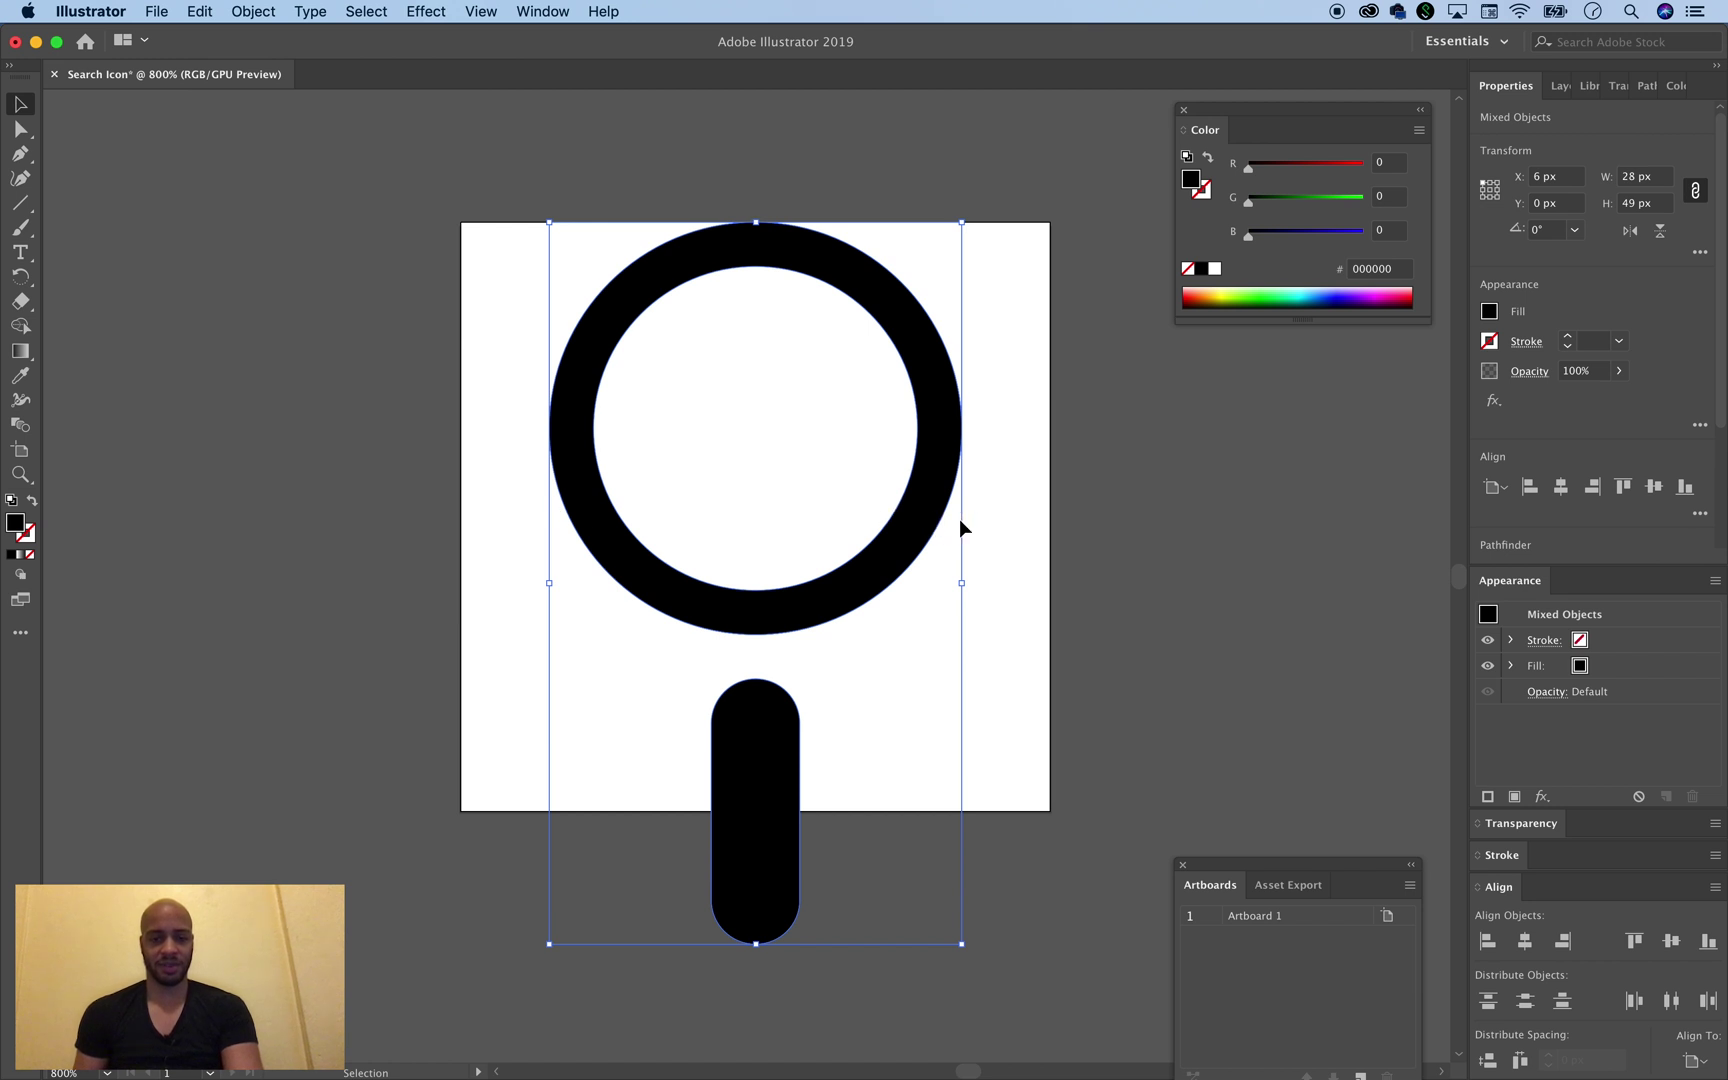
Group the outlined ring and handle together
click(1000, 532)
click(920, 475)
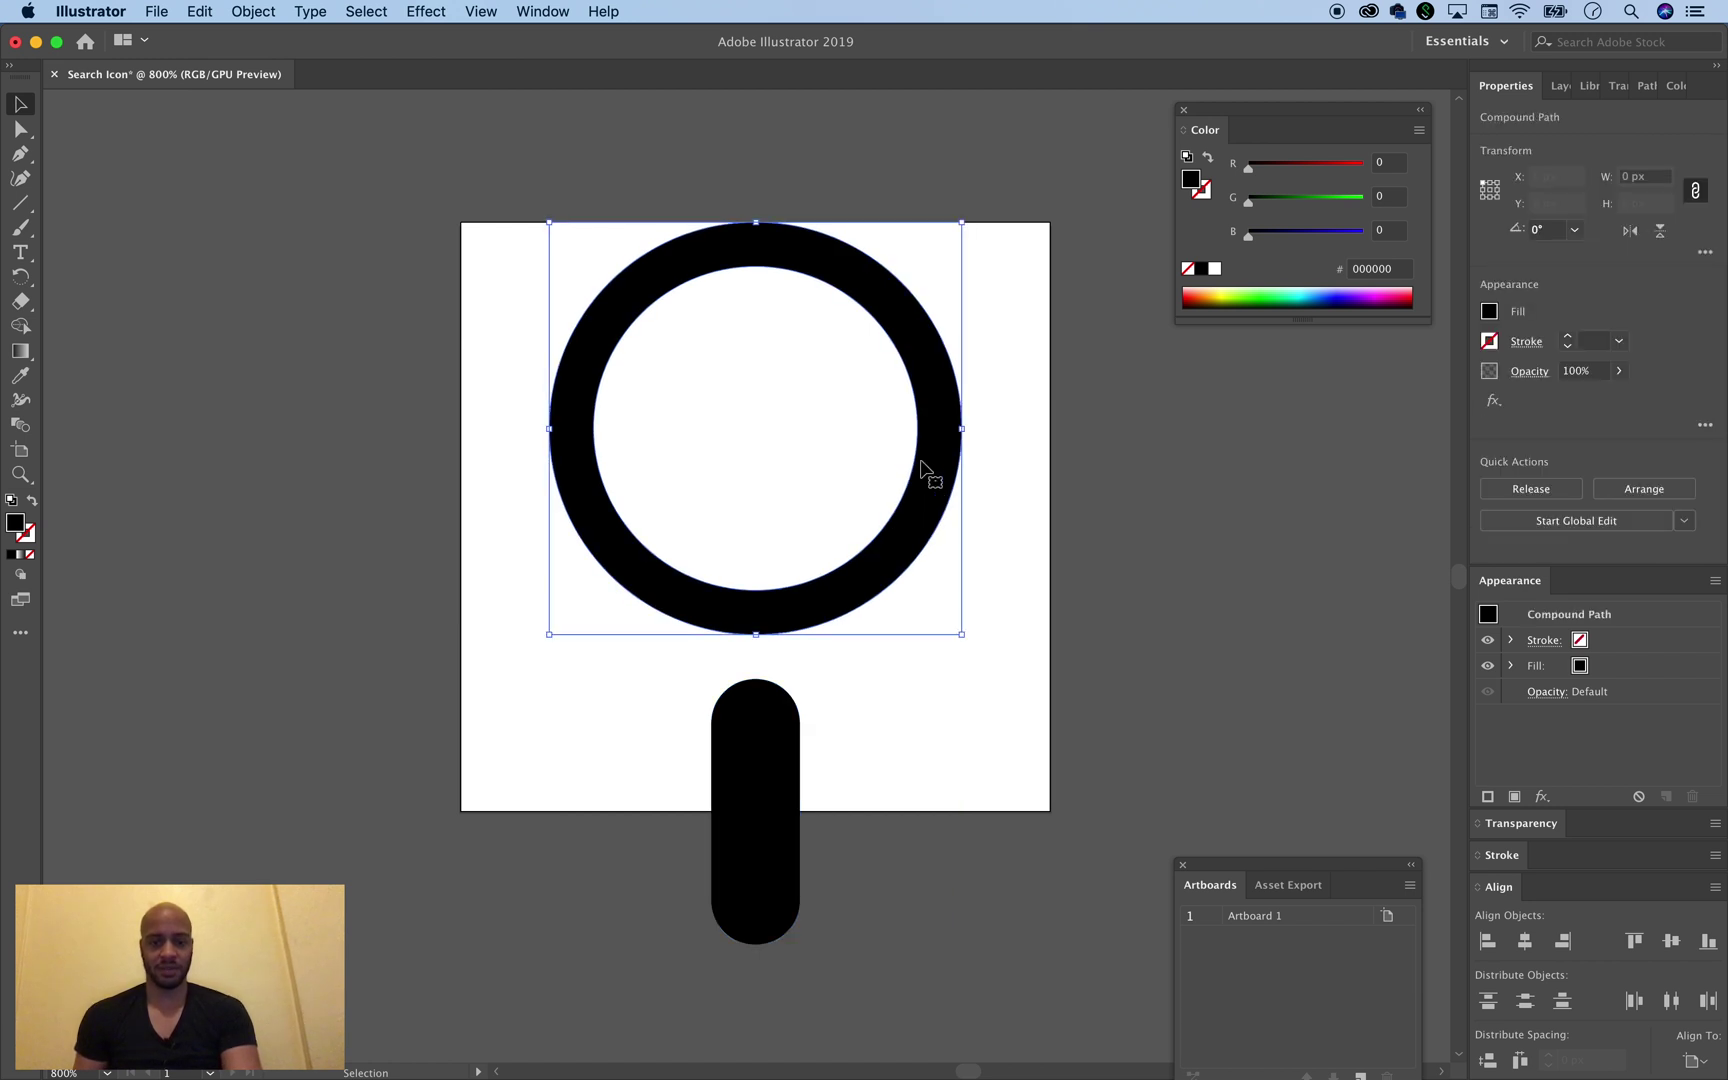
click(770, 705)
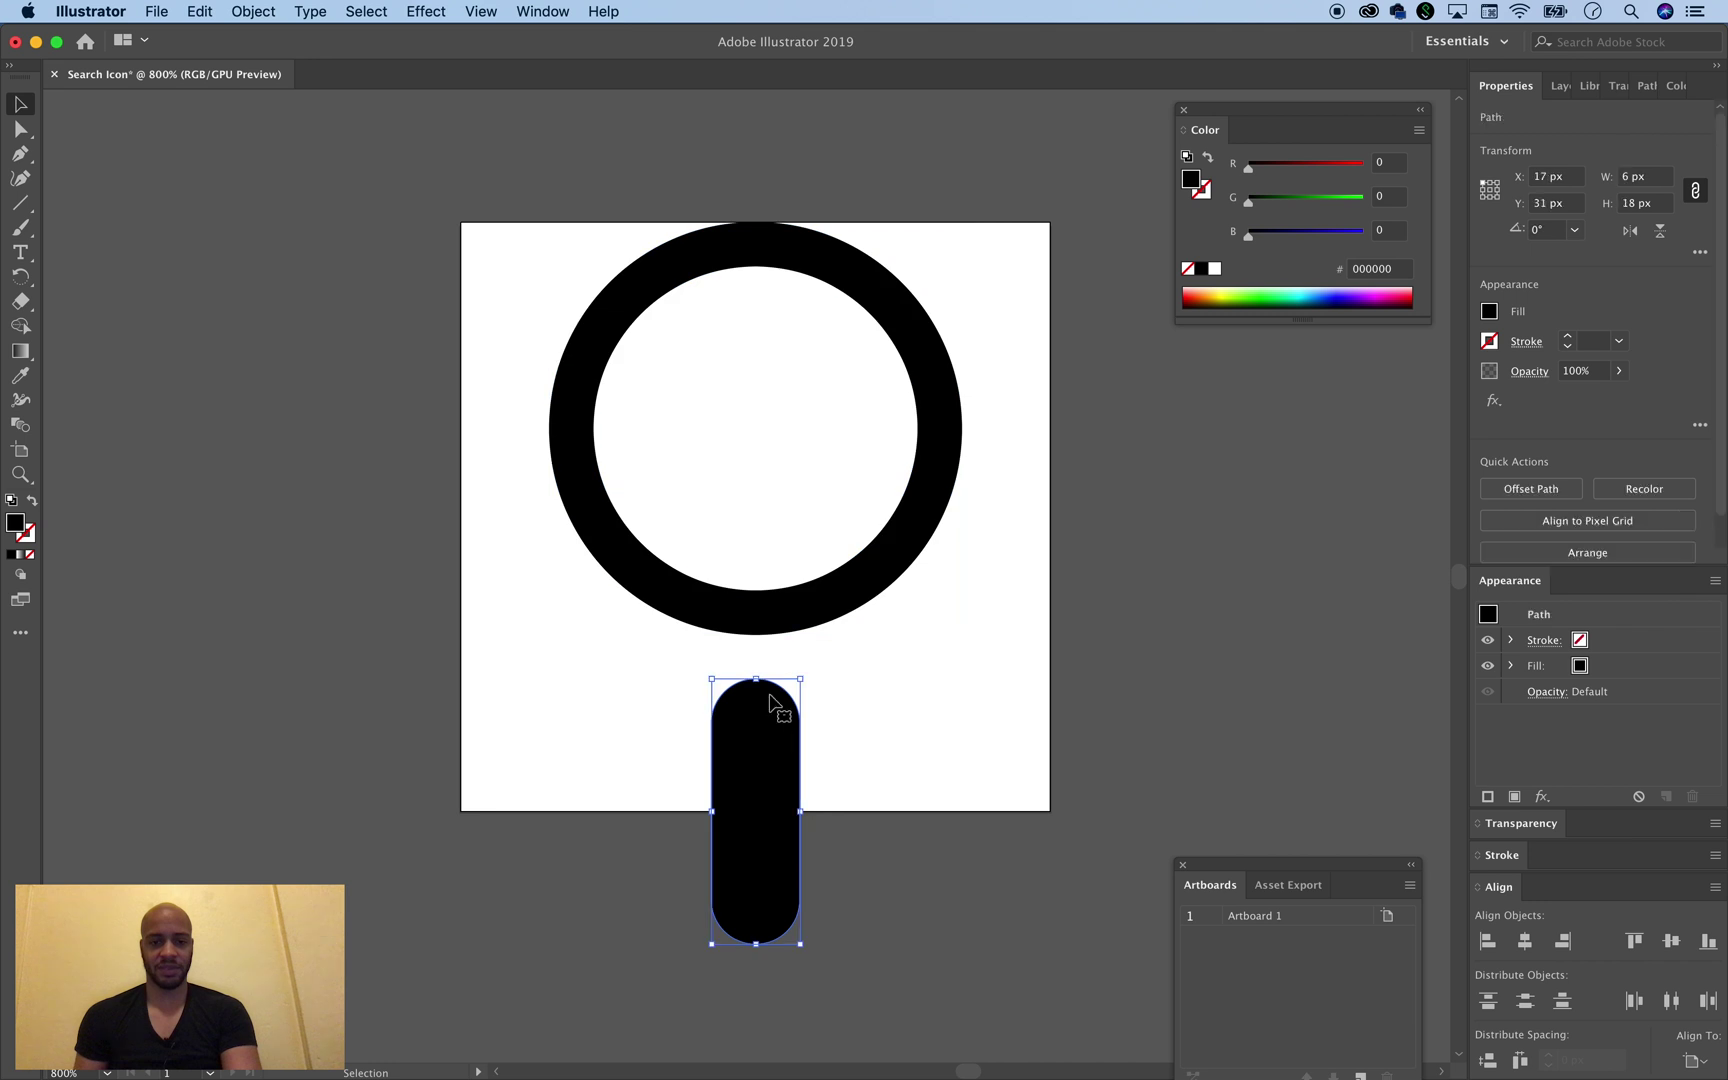
click(868, 752)
drag(880, 752, 593, 528)
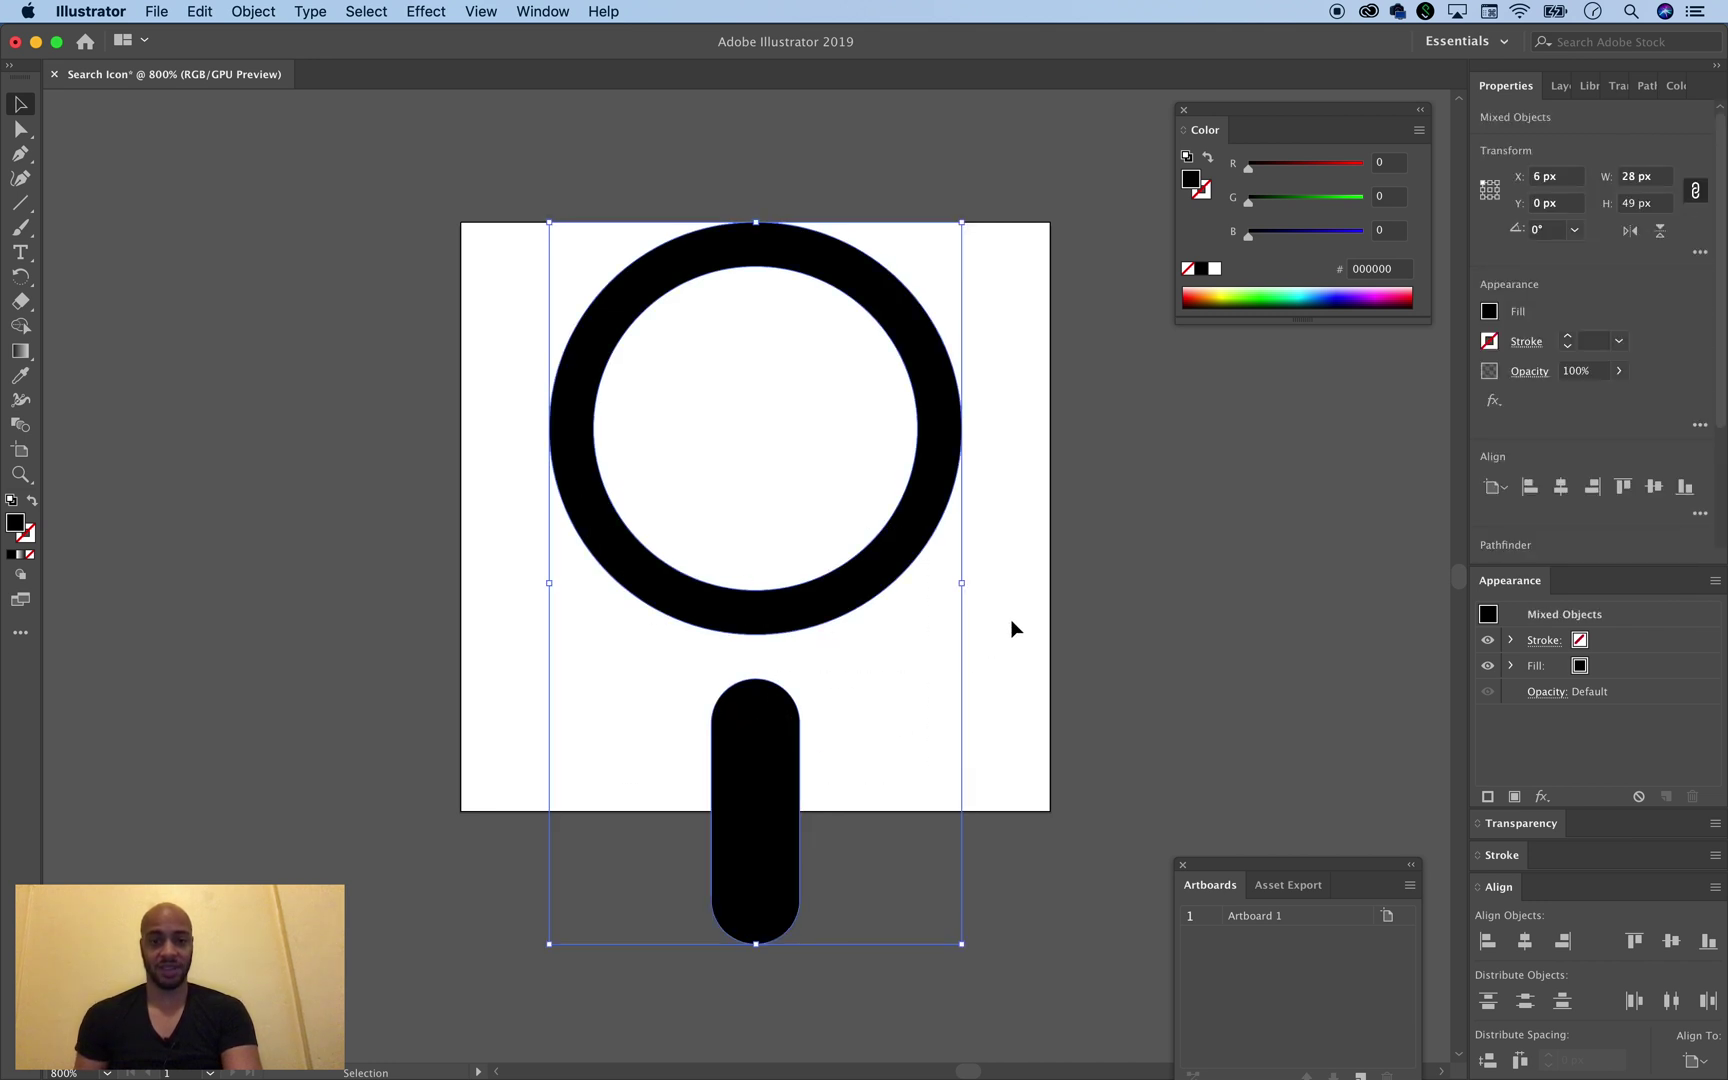
key(super+g)
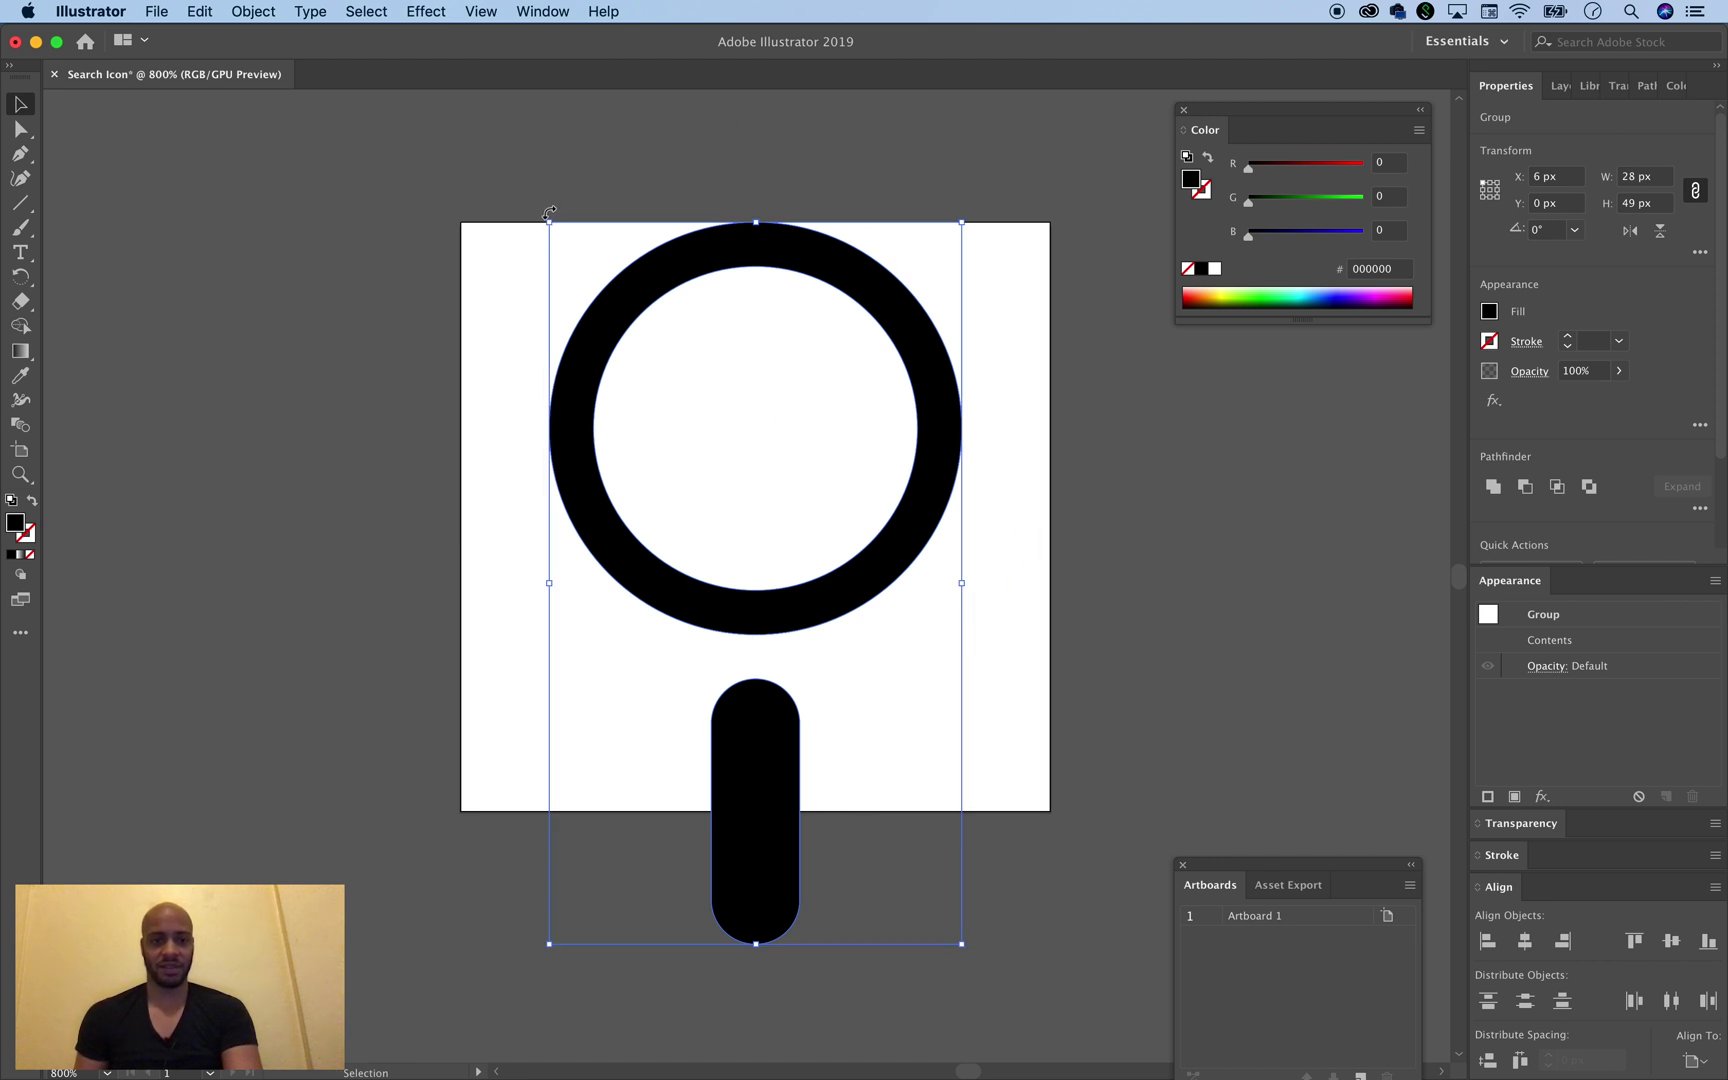
Rotate the magnifying glass group 45° counterclockwise and centre it horizontally and vertically on the artboard
click(494, 251)
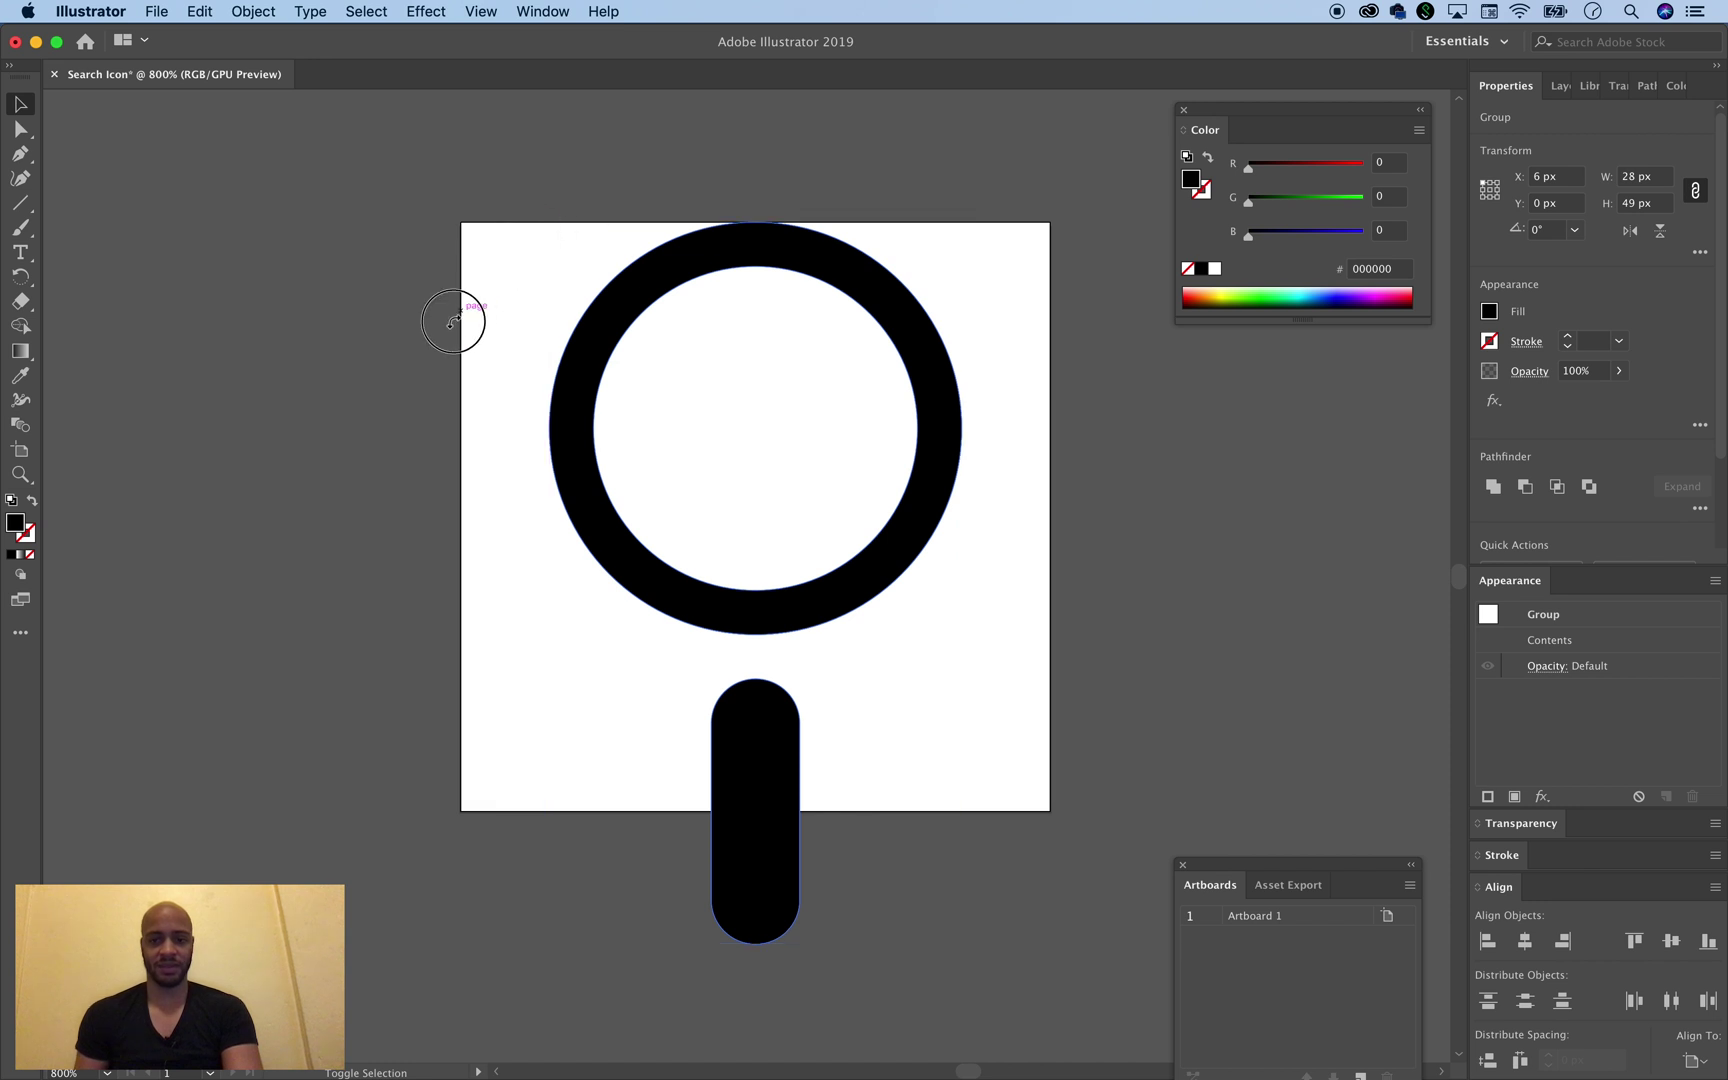
drag(453, 321, 423, 361)
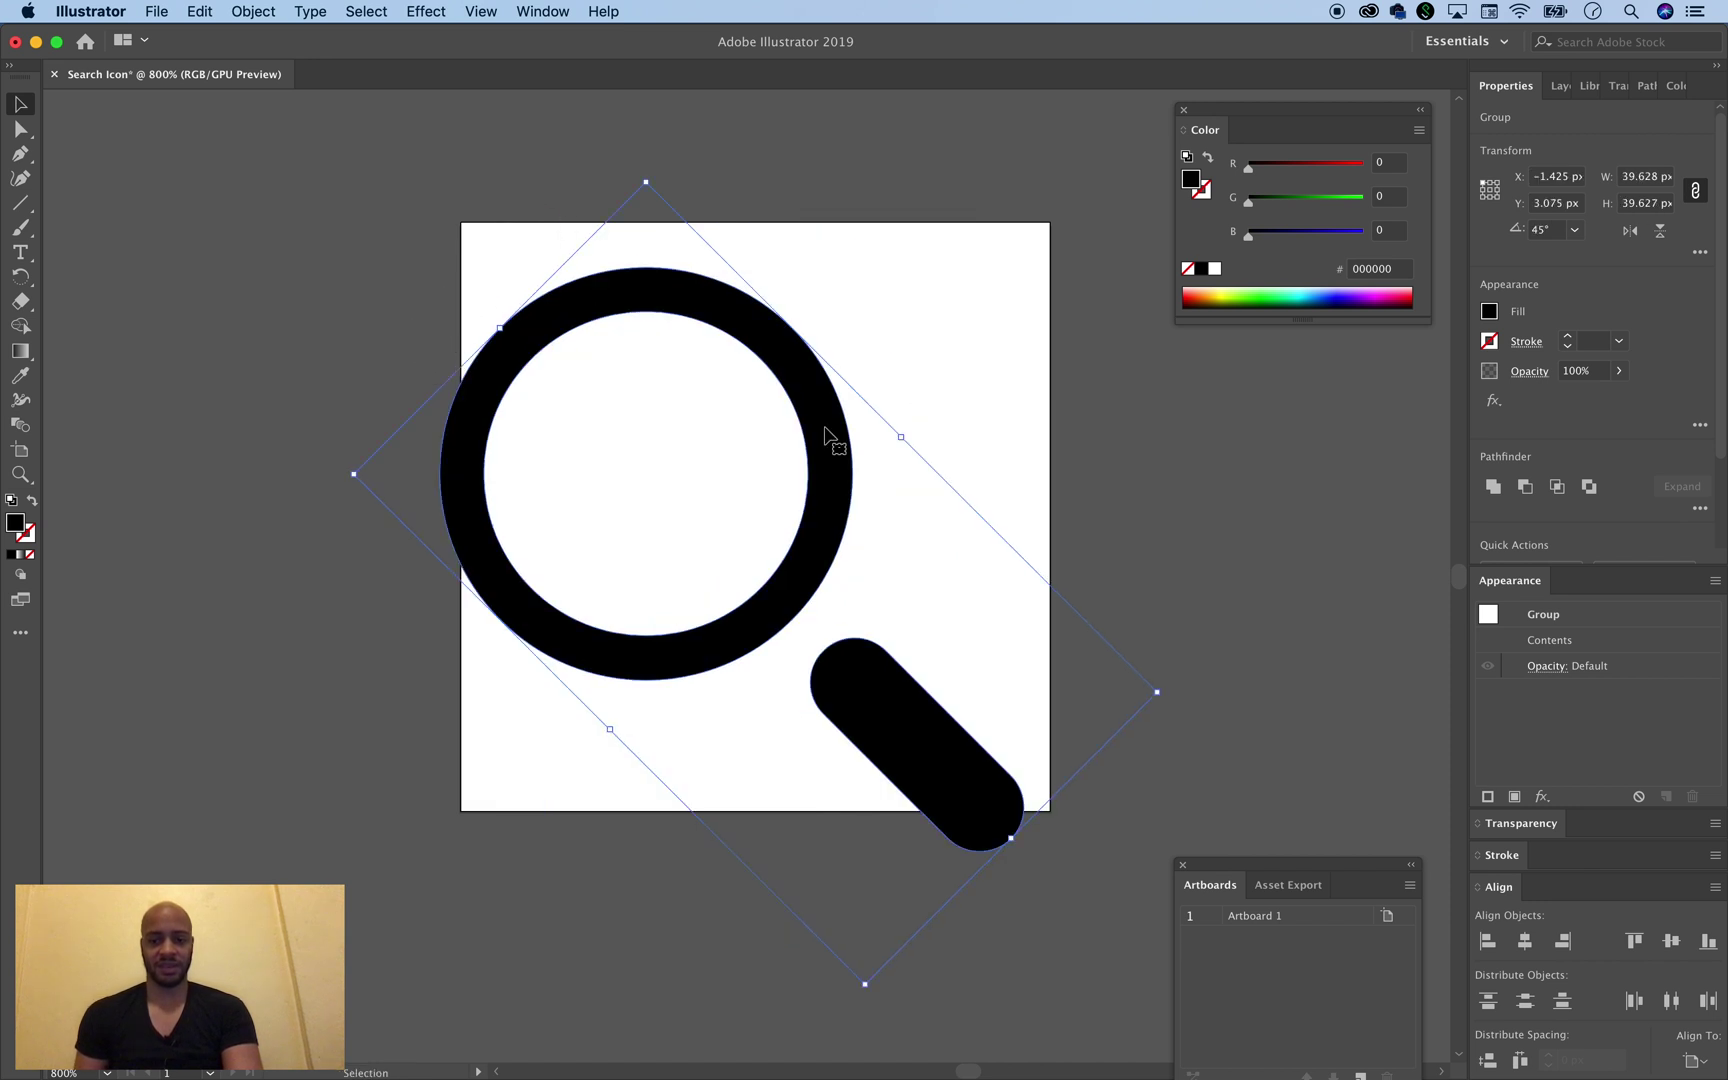
click(1527, 942)
click(1671, 942)
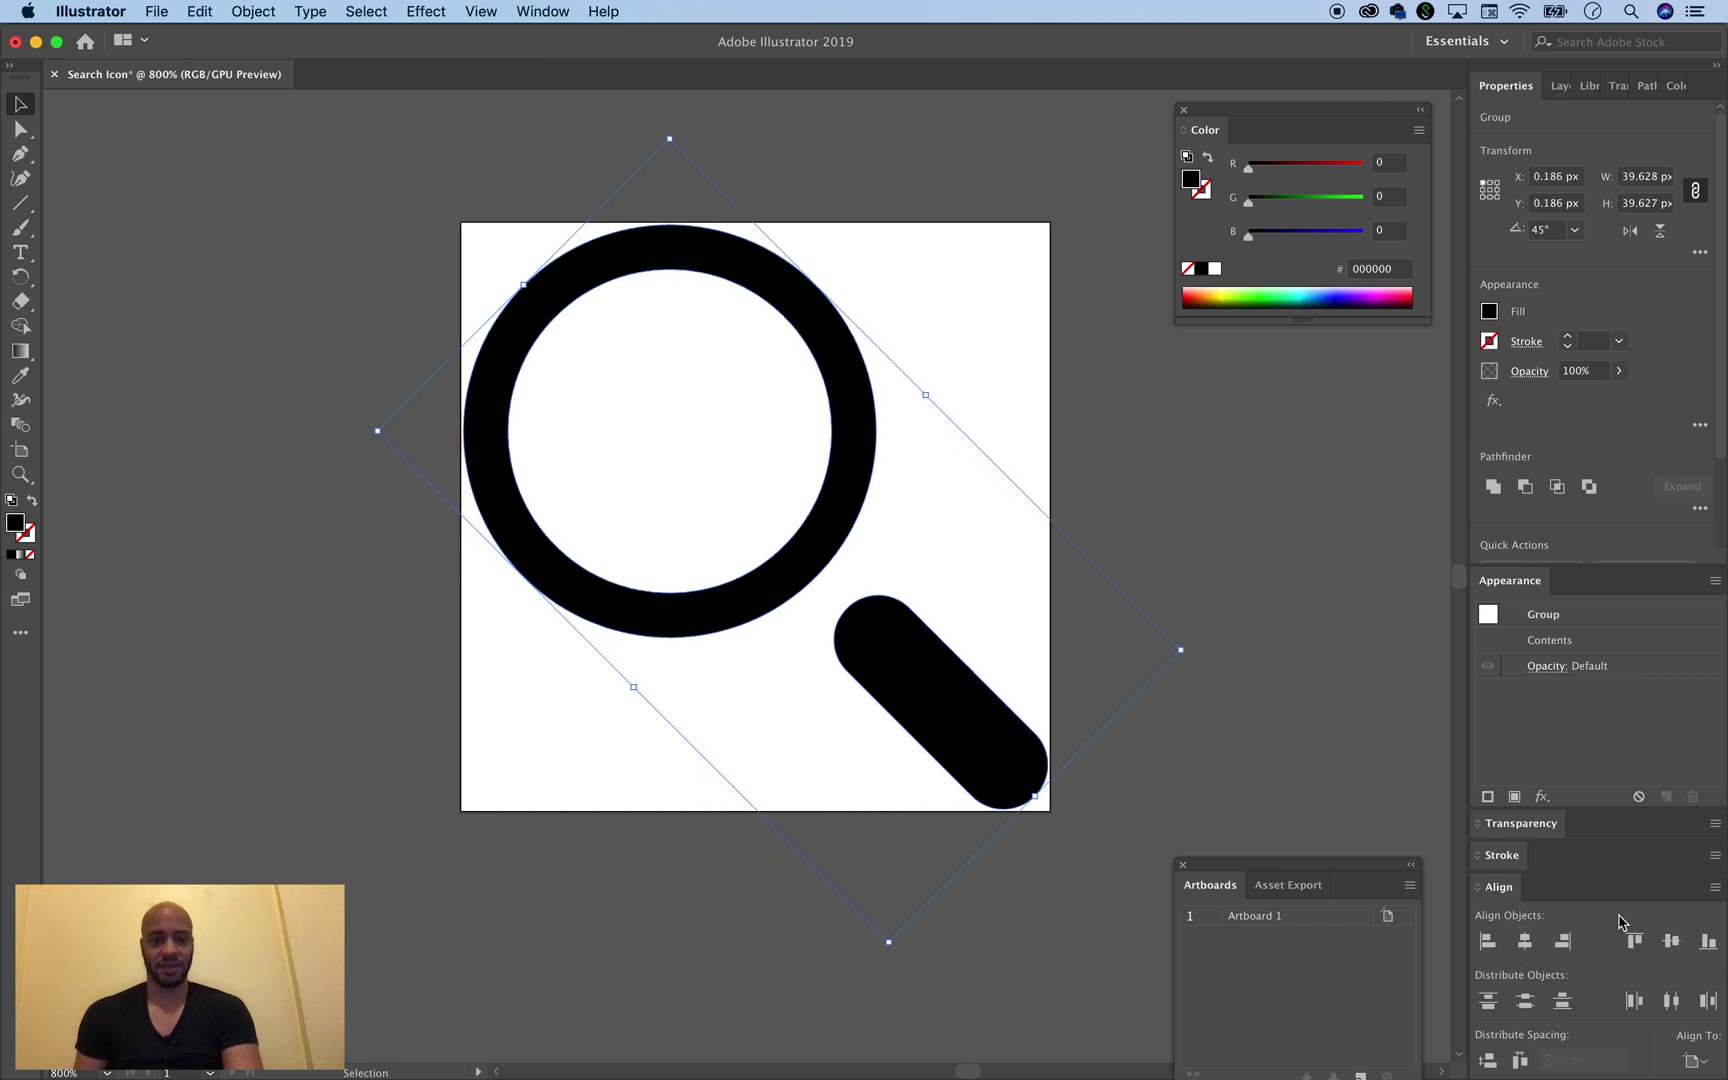
click(1296, 645)
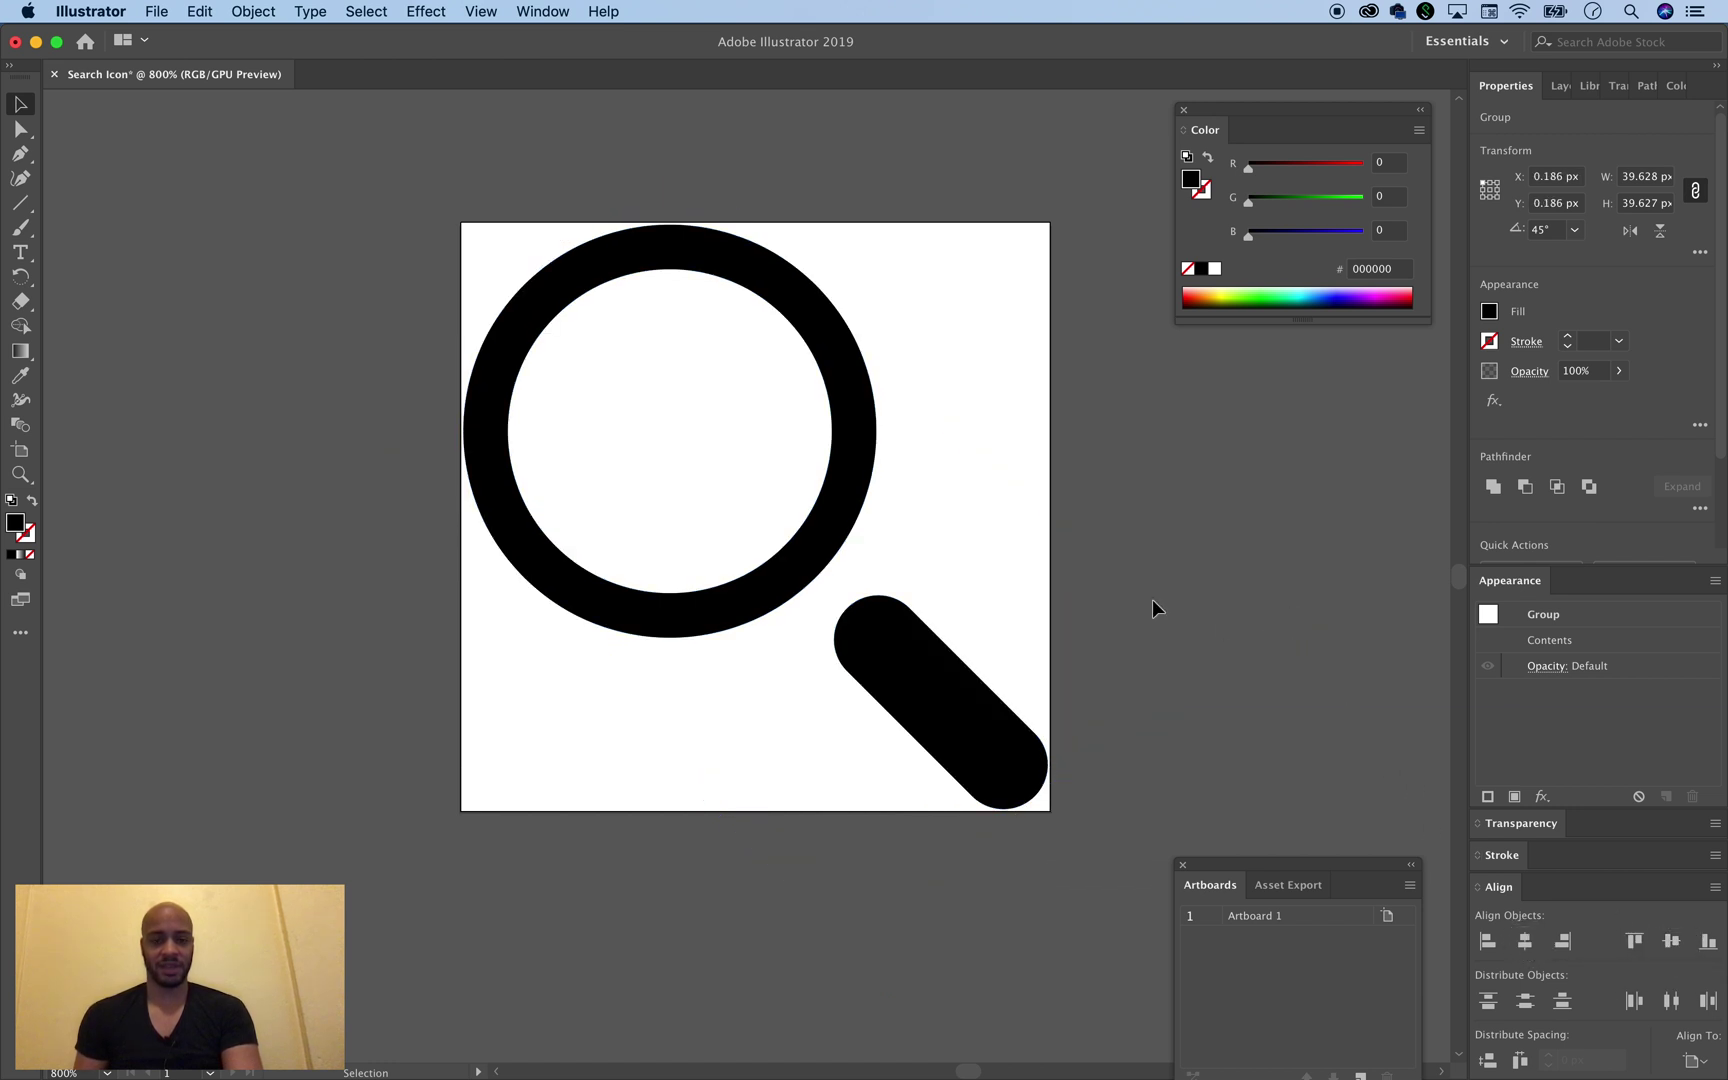
Isolate the group and align the ring to the artboard's left and top edges
click(850, 456)
double_click(850, 460)
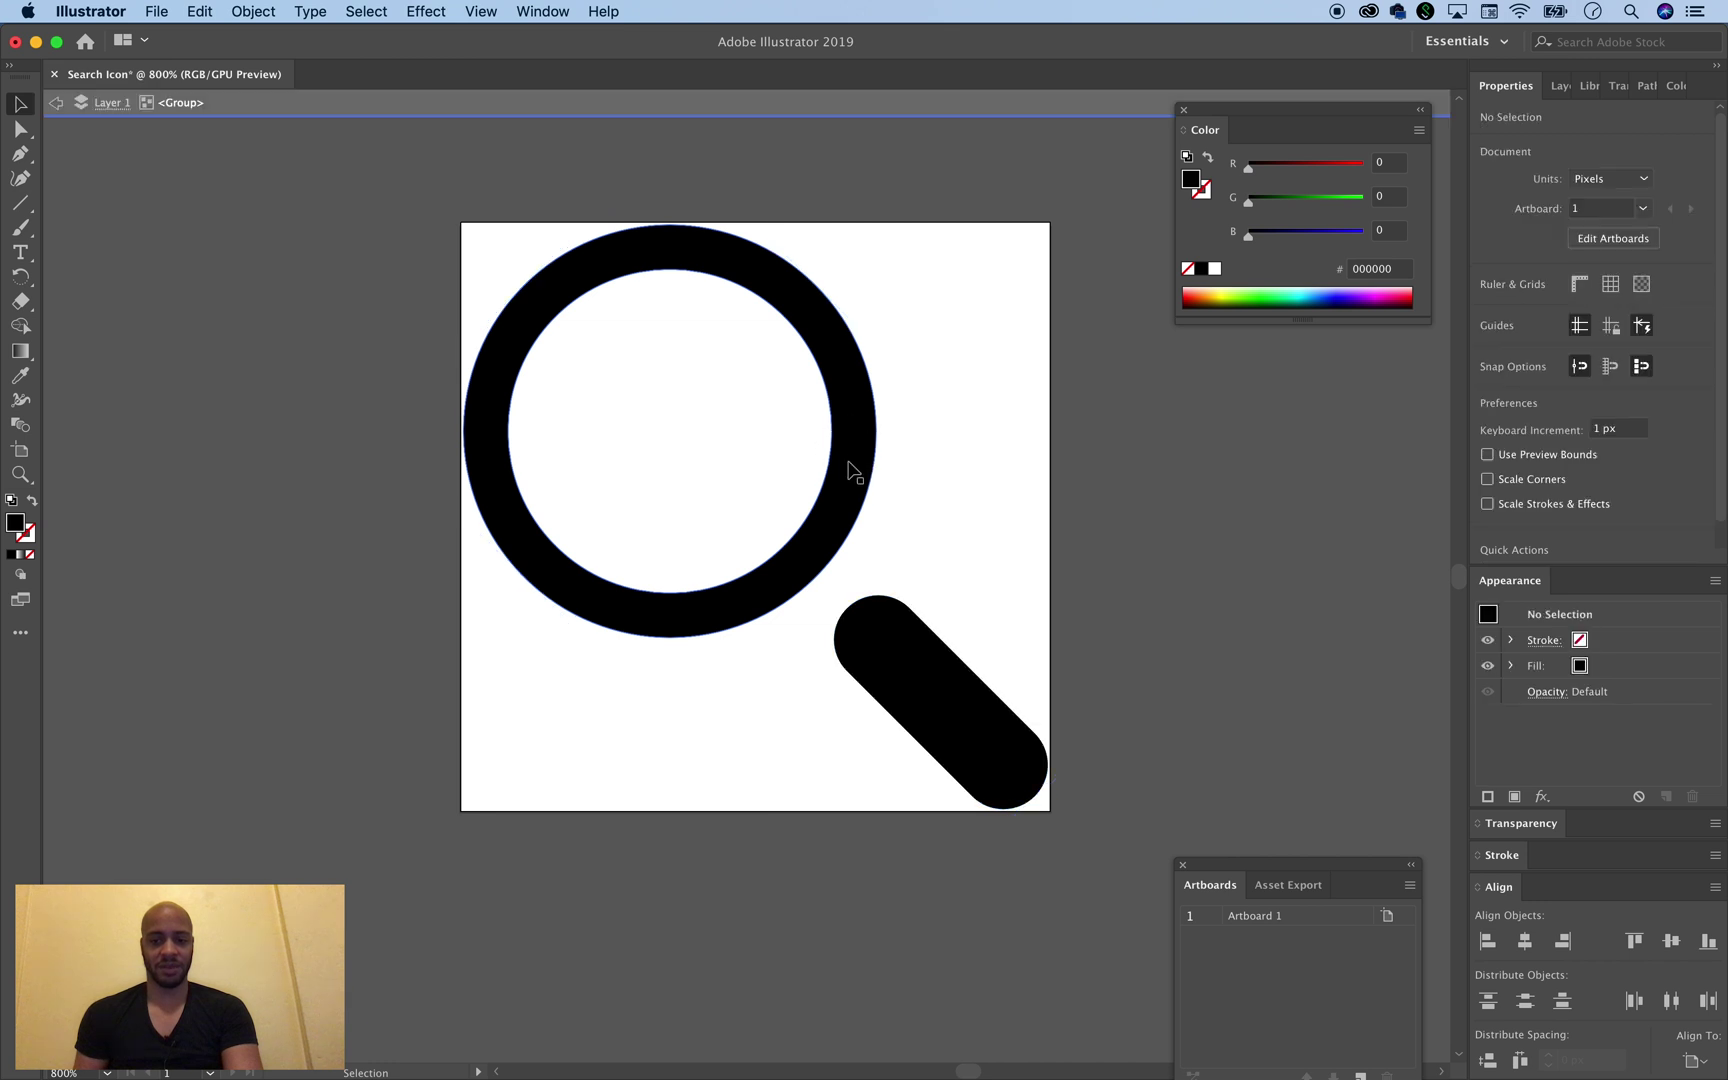
click(848, 469)
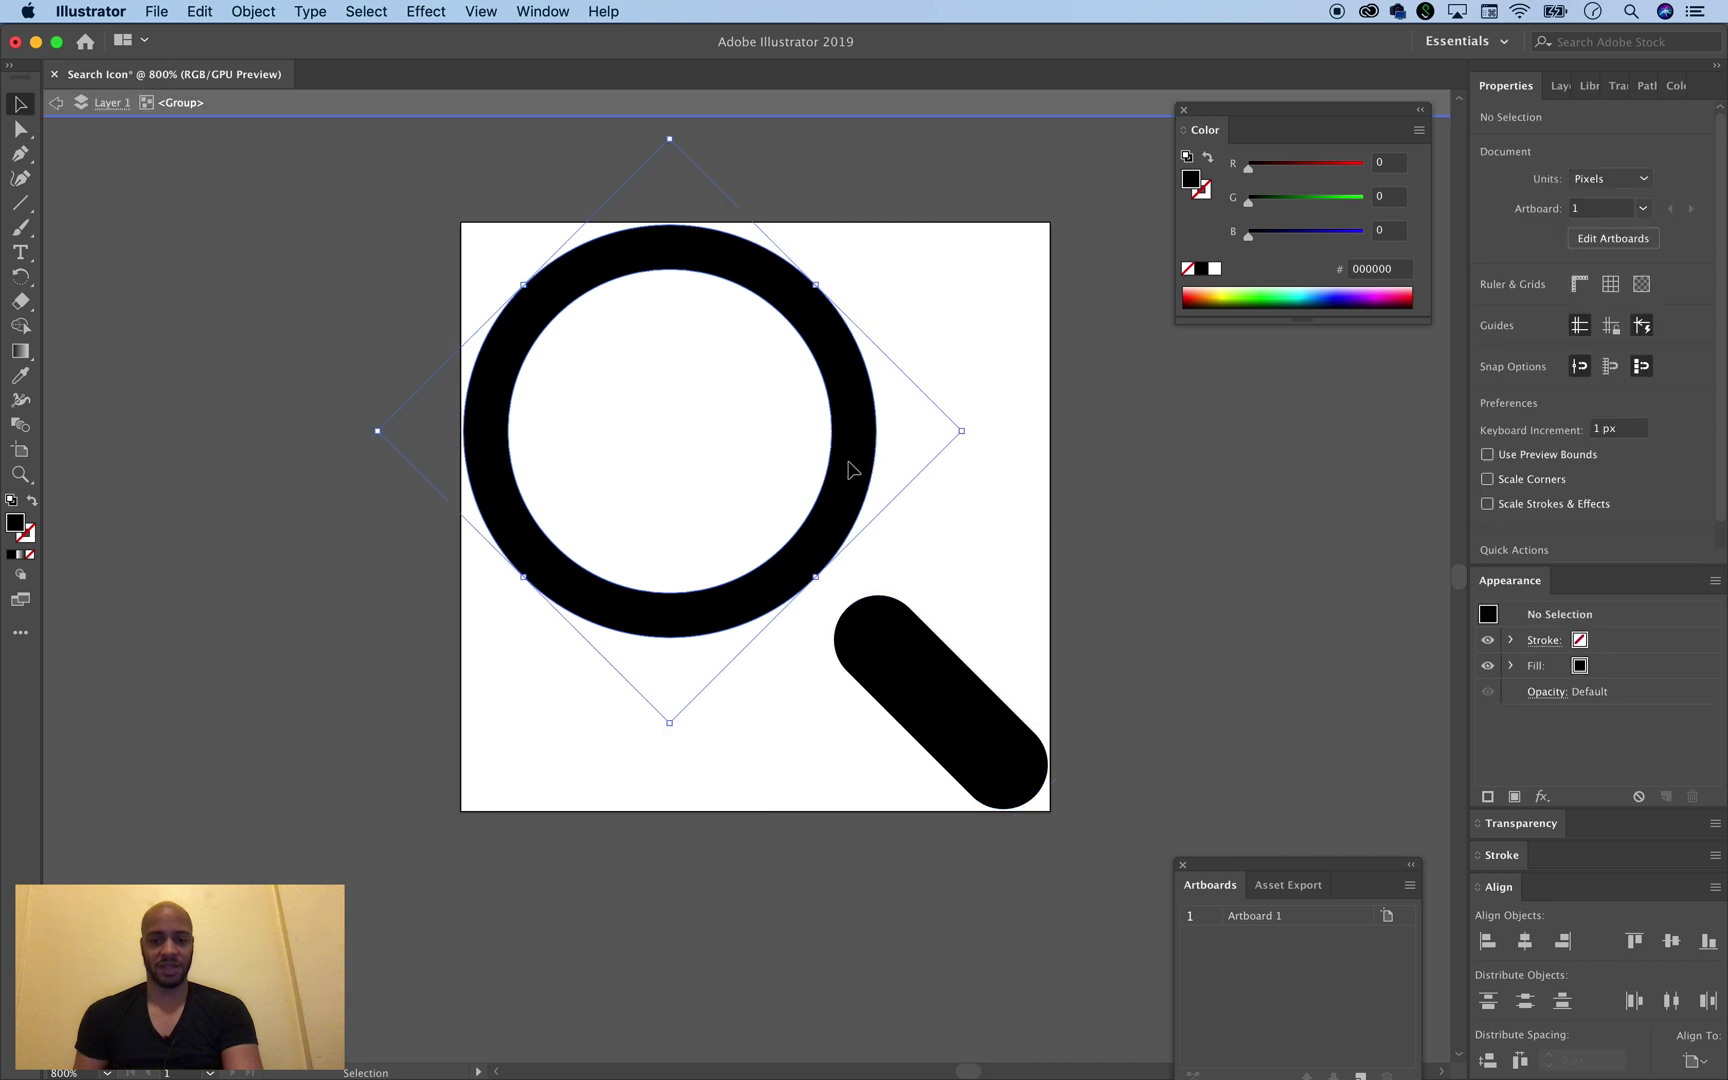
click(1490, 941)
click(1634, 941)
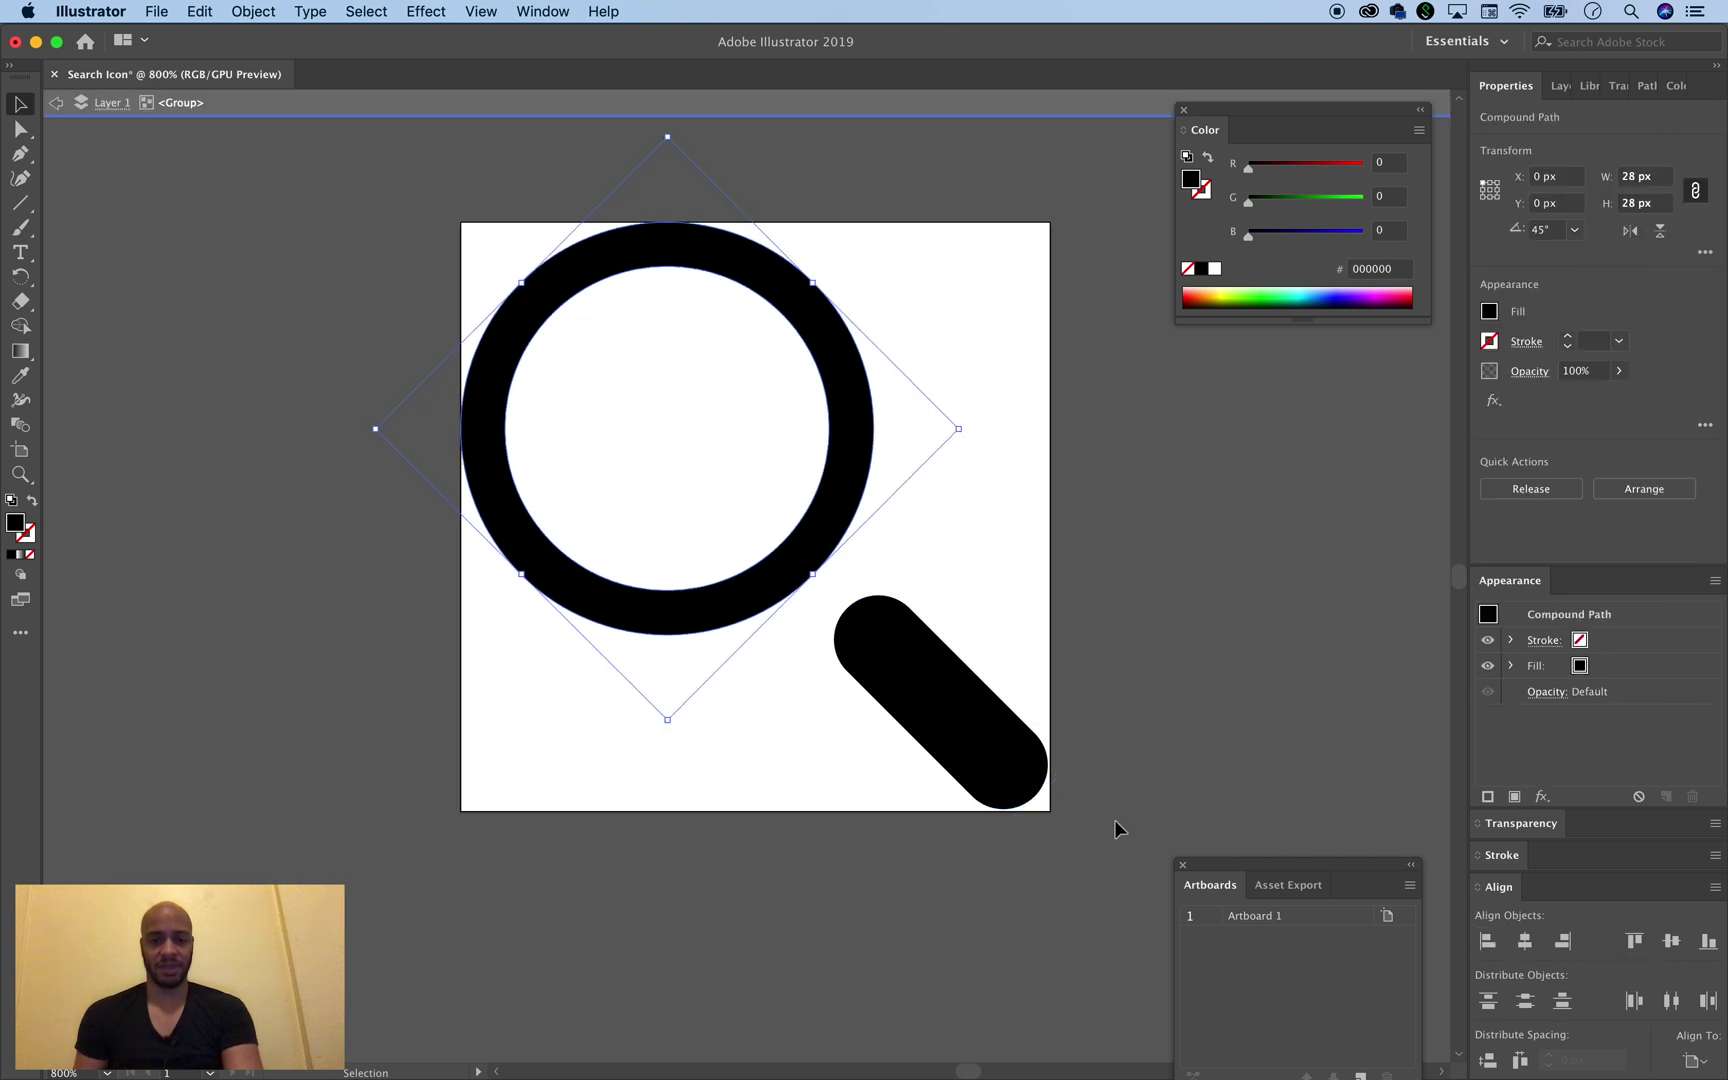
Align the handle to the artboard's right and bottom edges, deselect it and leave the group's isolation mode
click(968, 728)
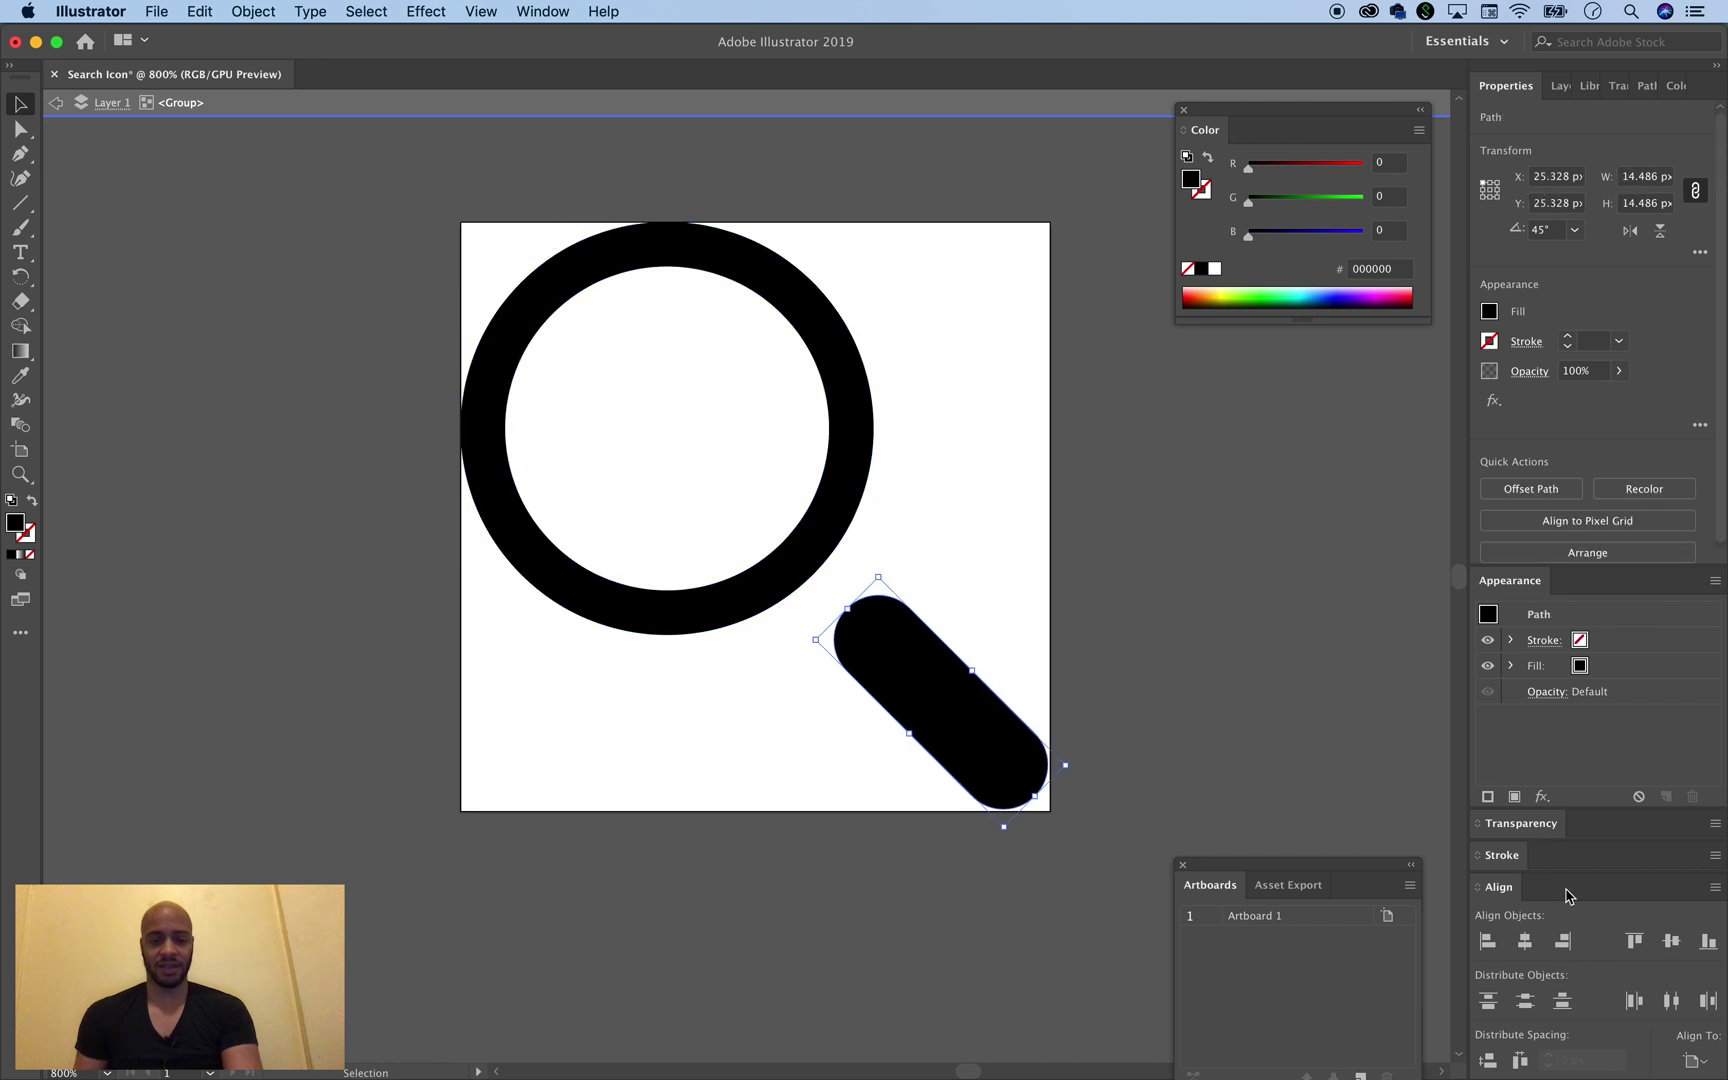
click(1565, 941)
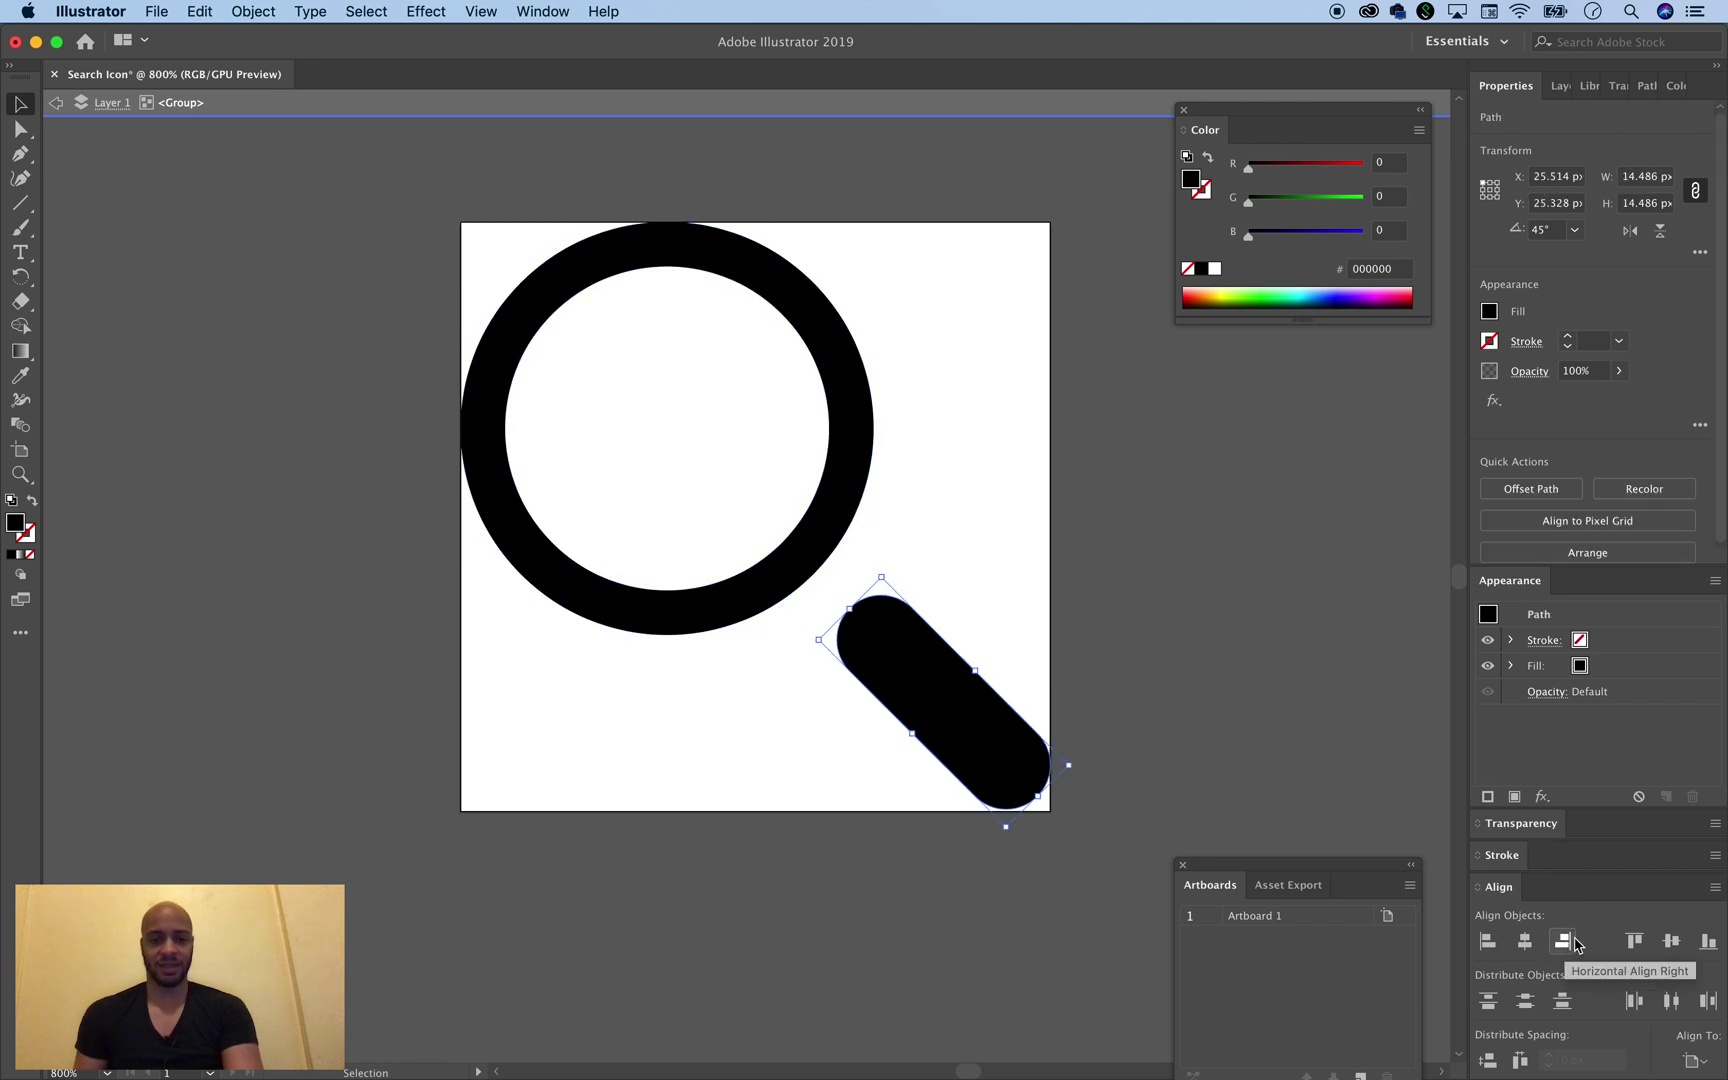
click(1708, 941)
click(1199, 563)
key(Escape)
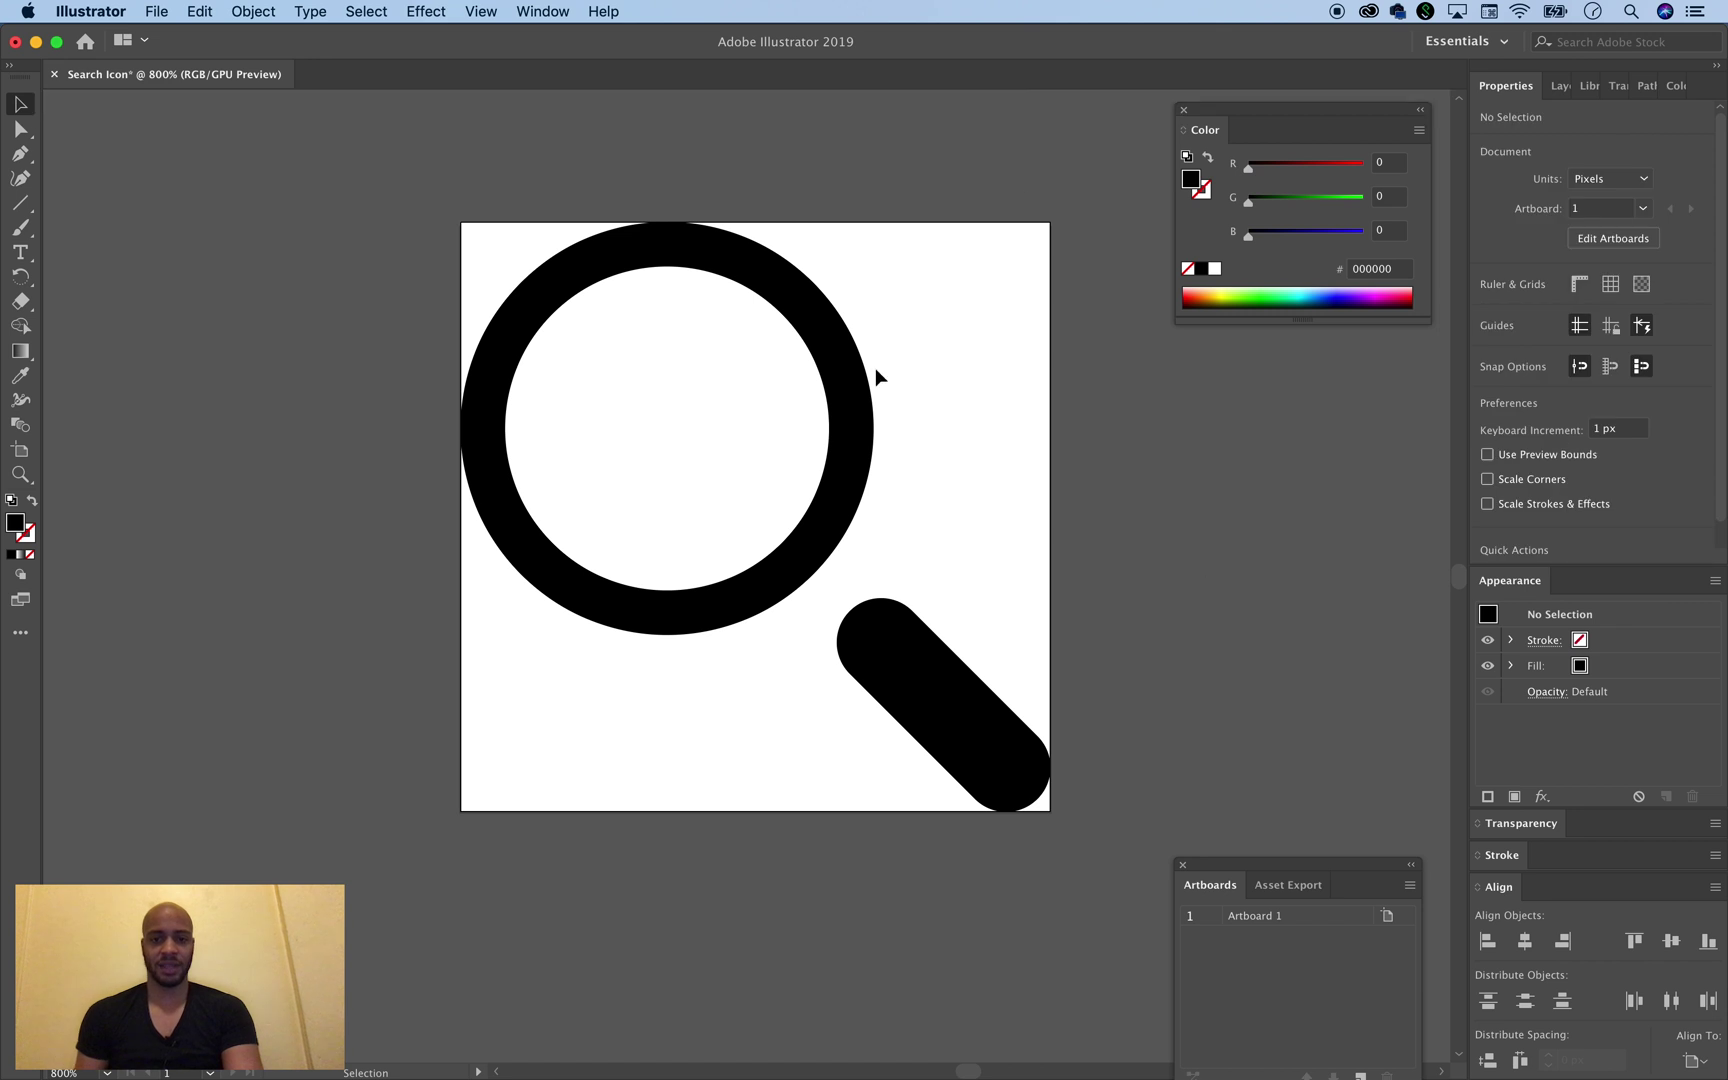
Copy the magnifying glass group, switch to Adobe XD, paste it into the iPhone artboard and move it onto the search bar's left end
click(855, 418)
scroll(1162, 448, up, 3)
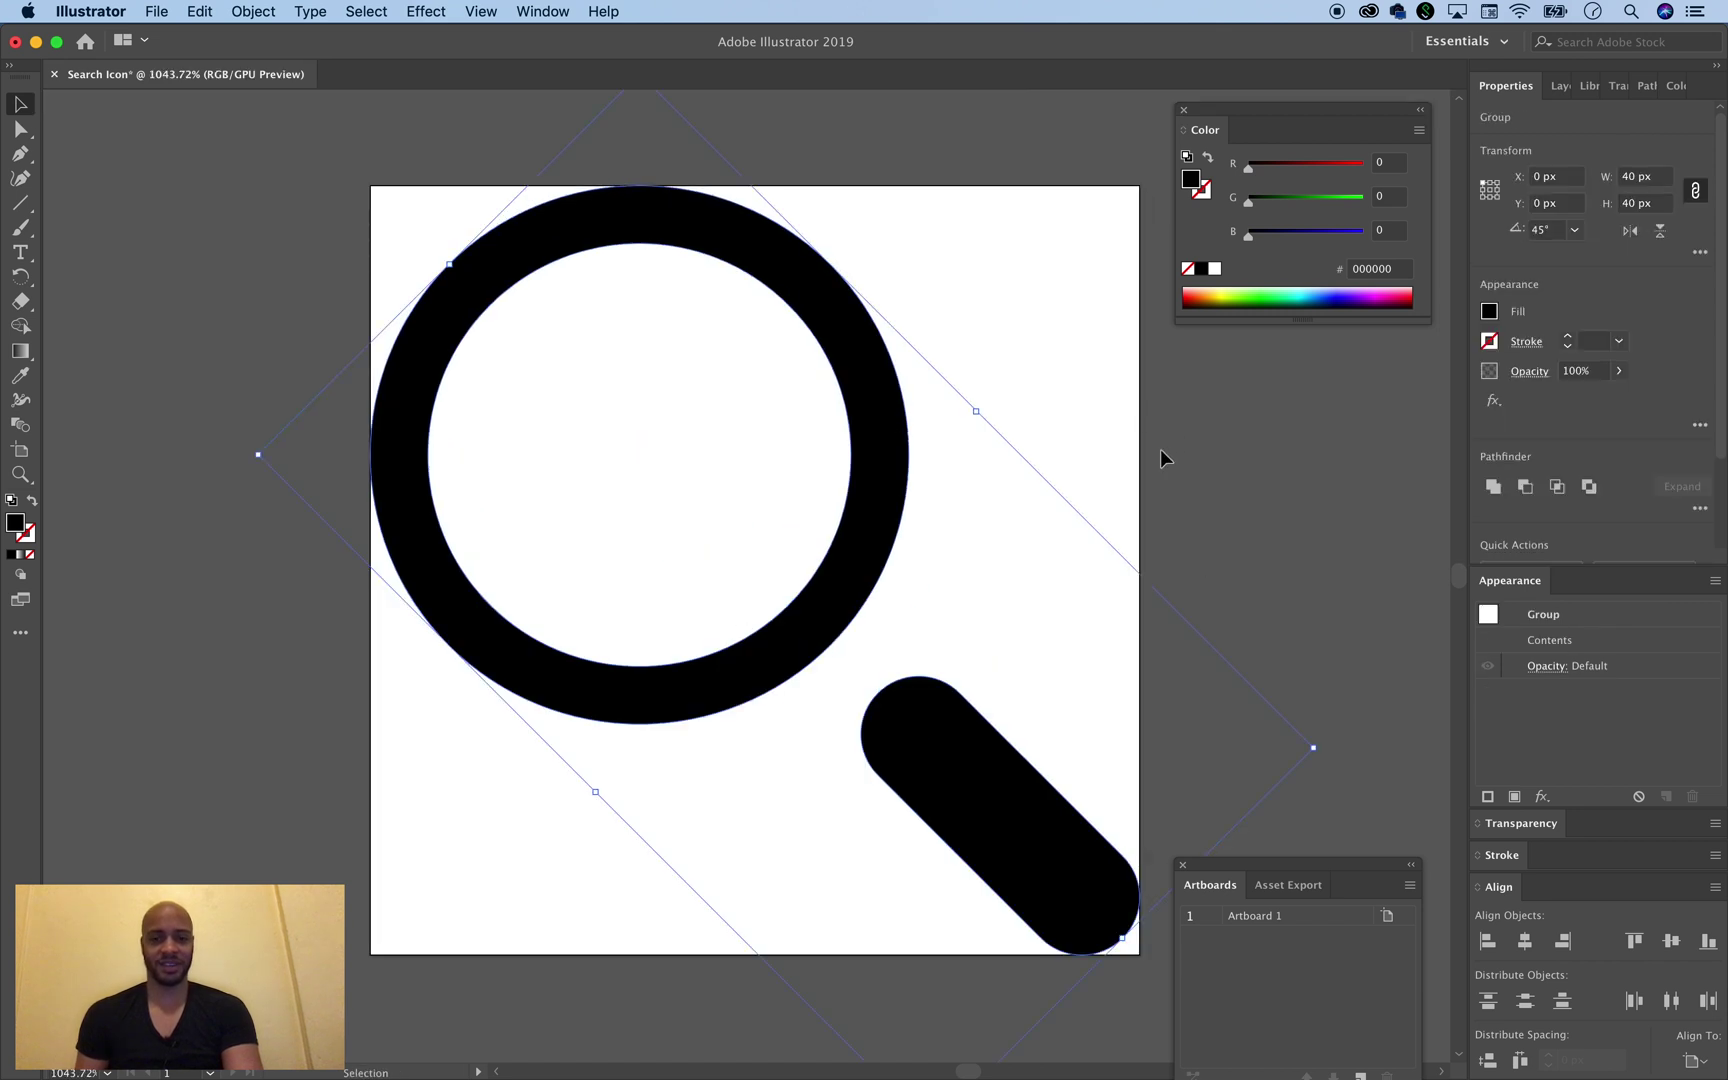
click(1207, 494)
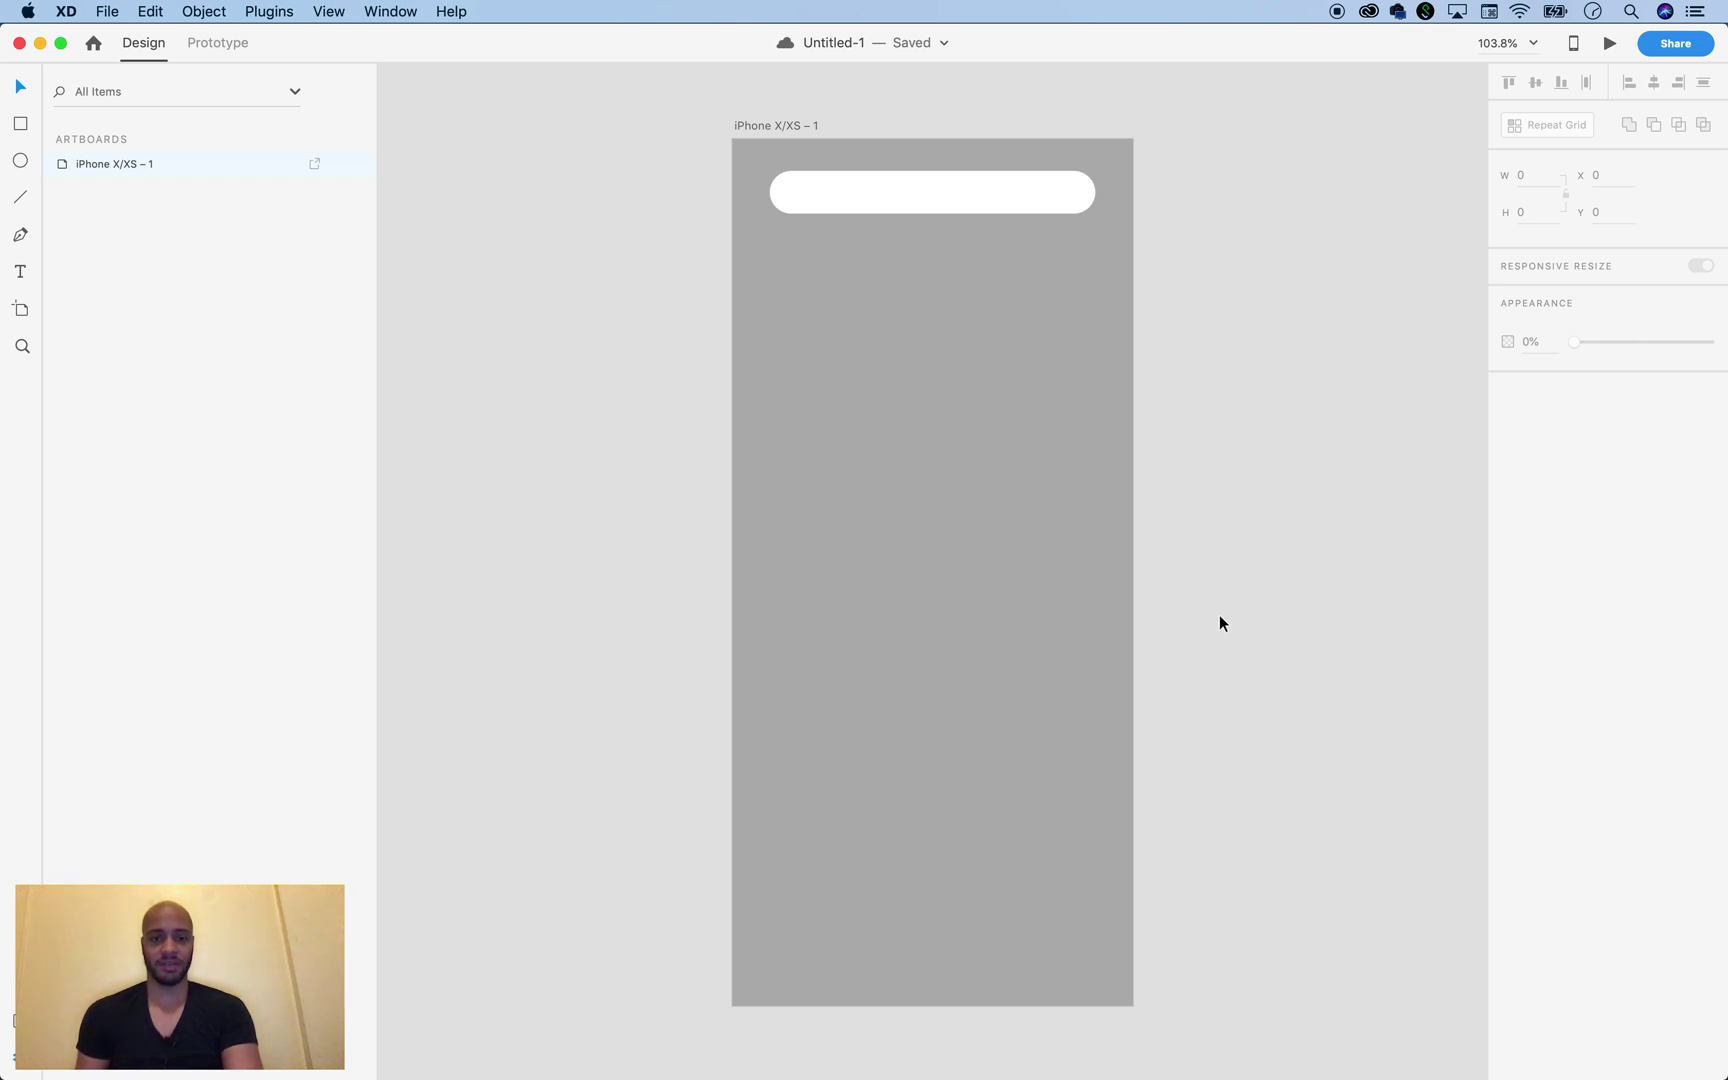
key(super+v)
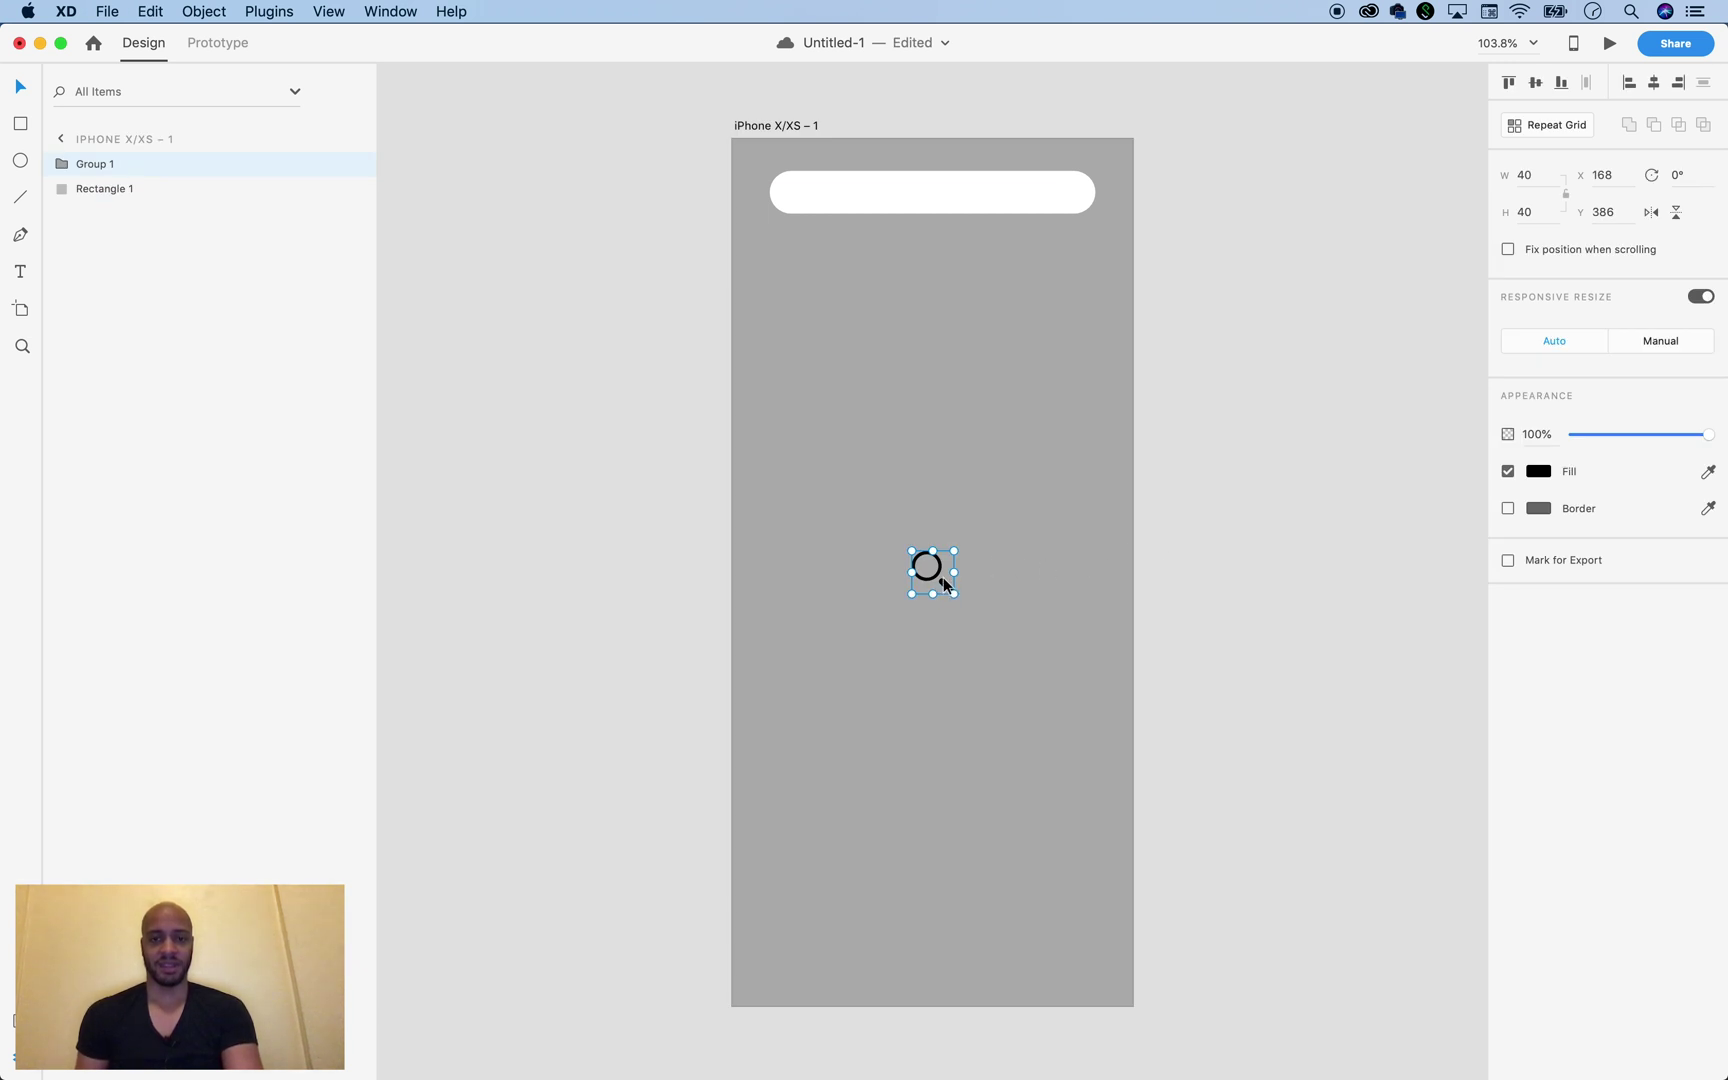
drag(944, 578, 820, 210)
click(952, 211)
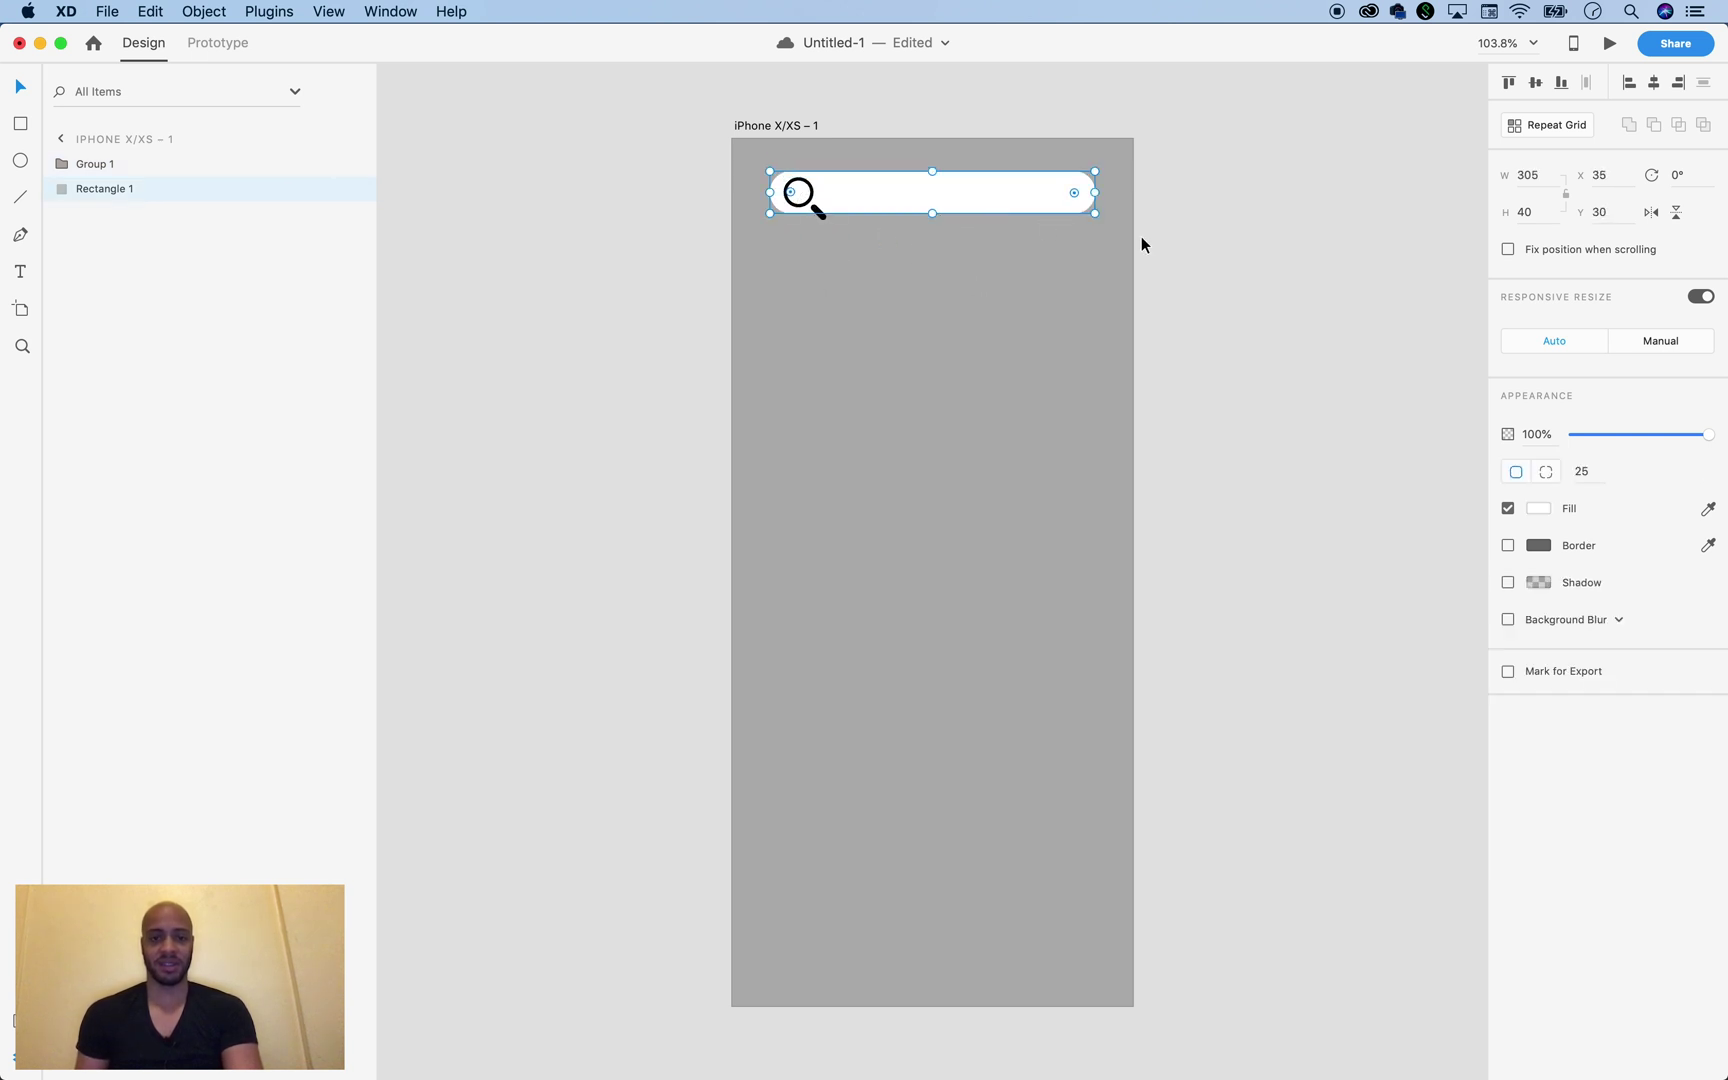
Scale the search icon down to about 24.6 × 24.6 and place it at about X 48, Y 38 inside the search bar
click(811, 204)
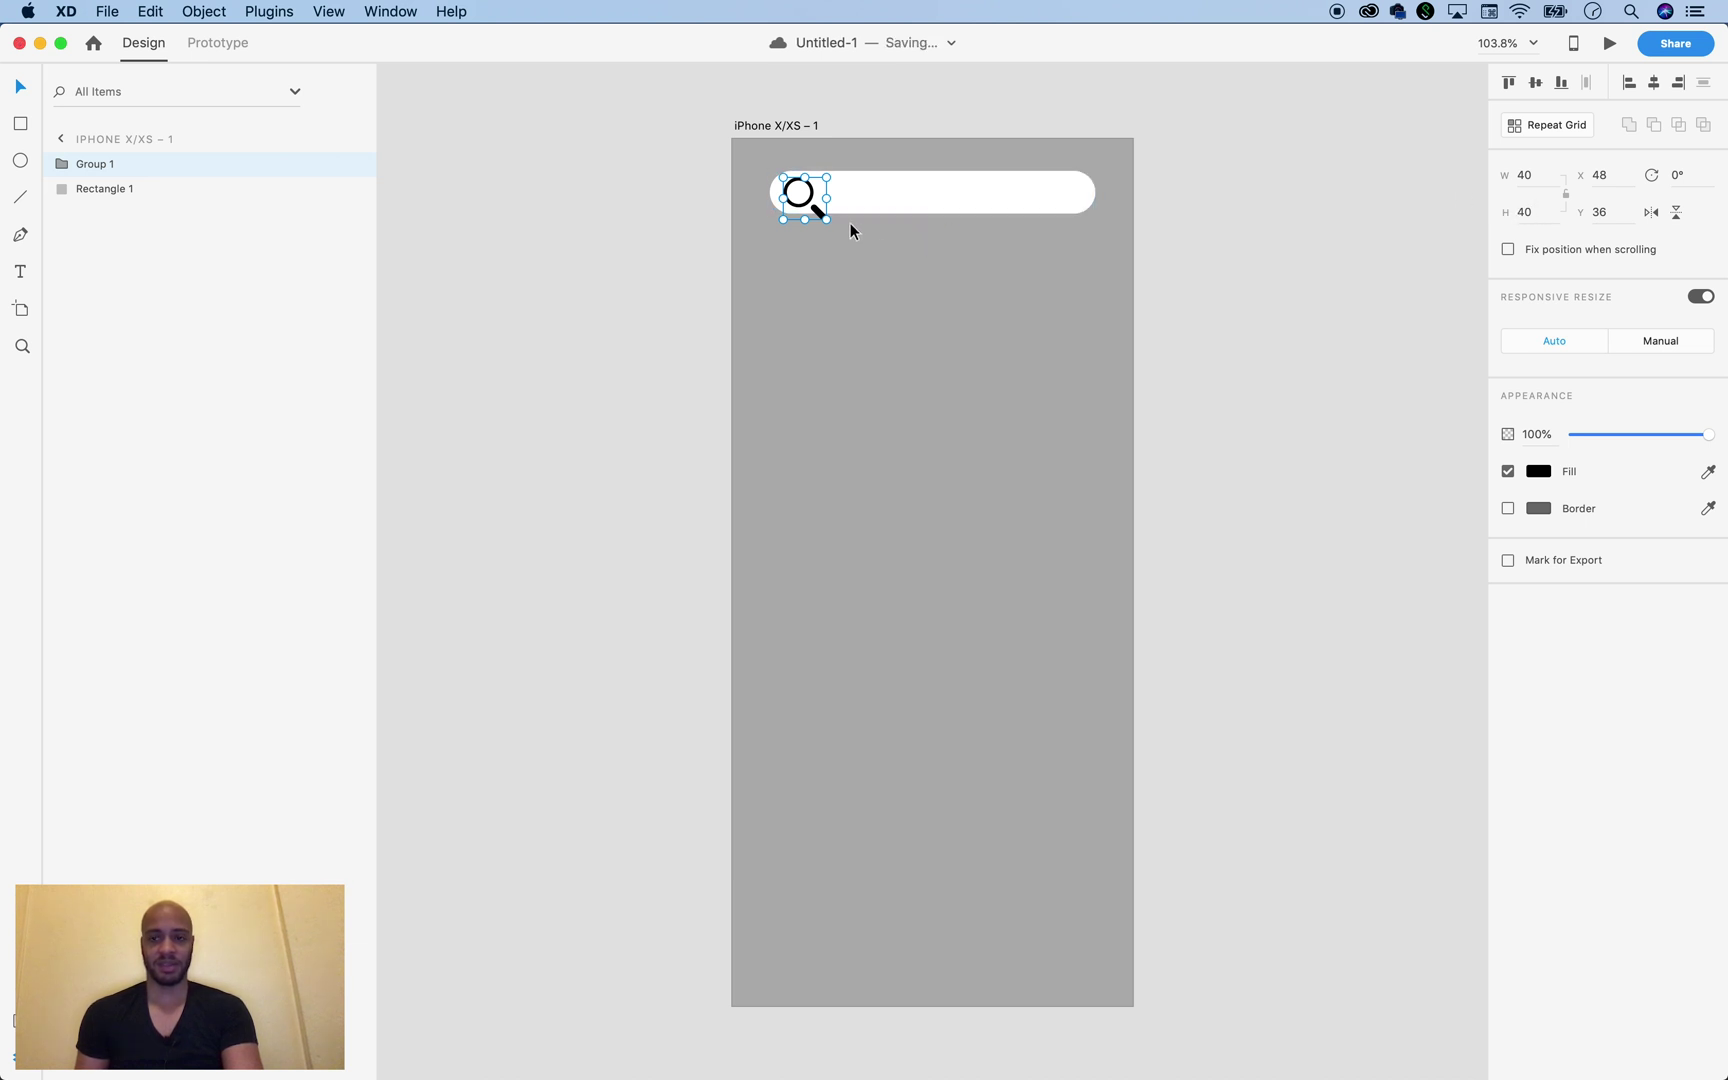
drag(826, 219, 803, 202)
click(803, 200)
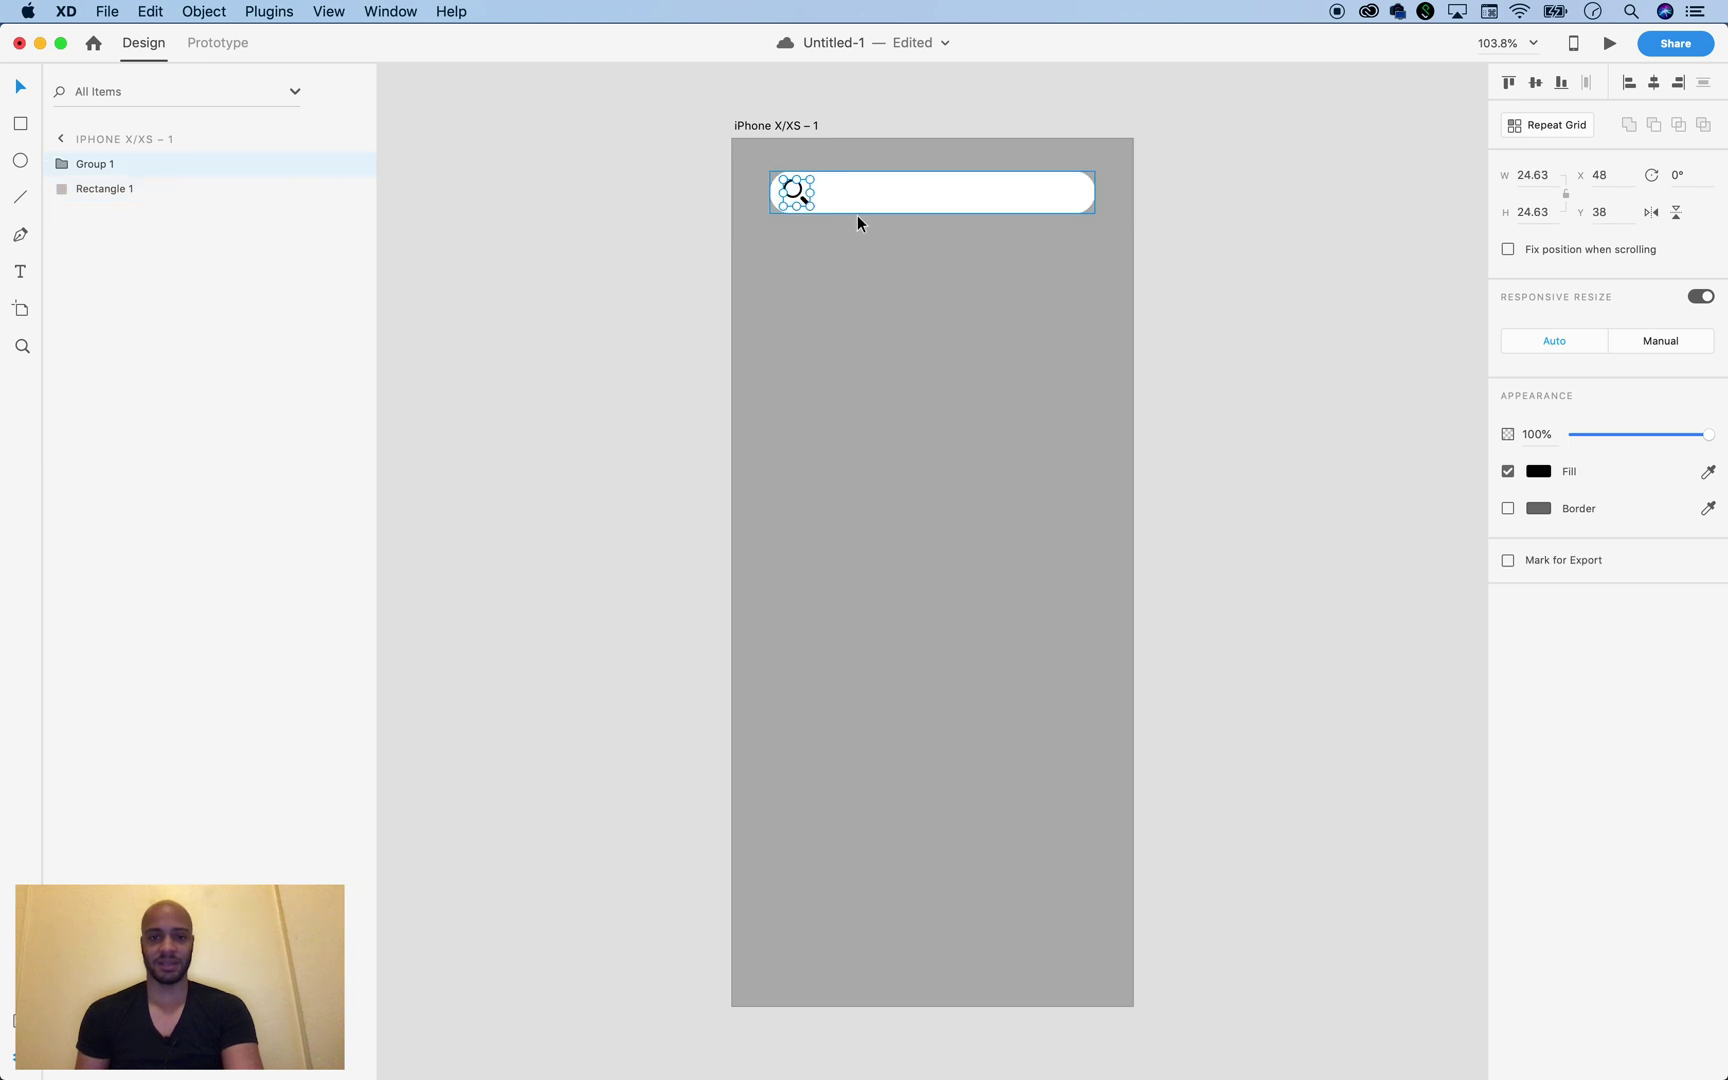
click(855, 248)
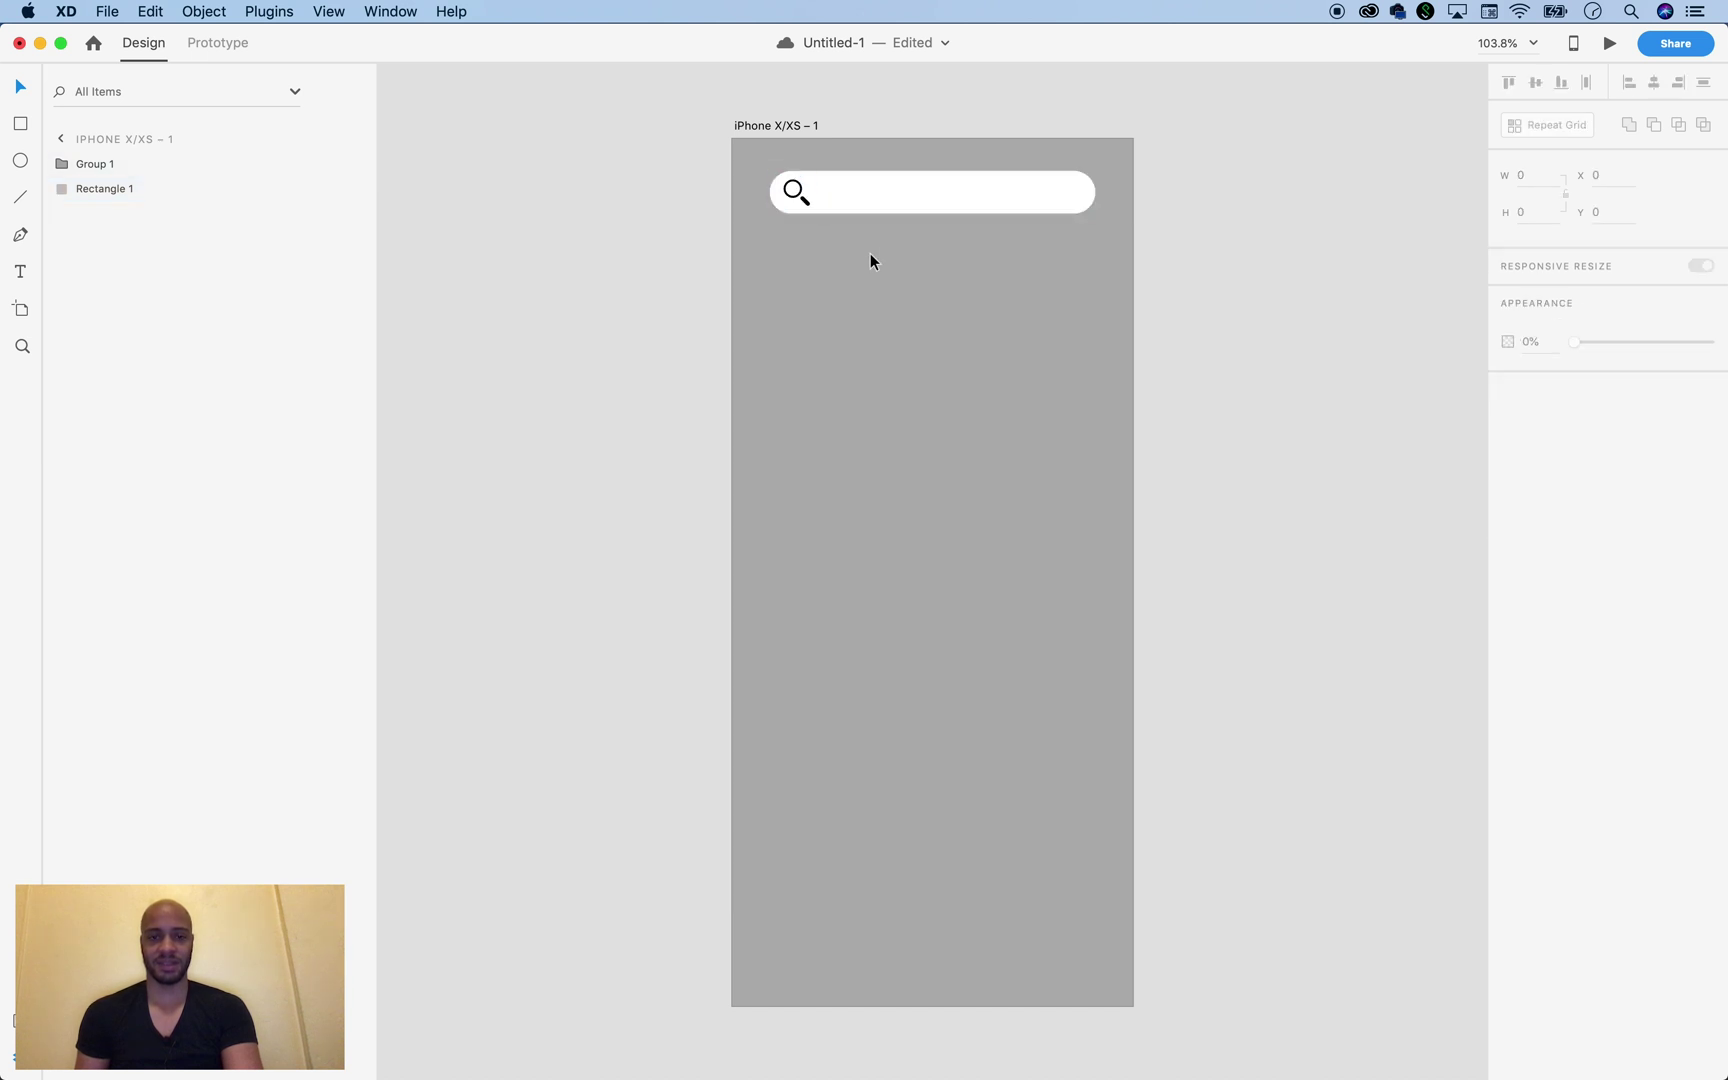
Change the search icon's fill to the light red #F07E7E and deselect it
click(801, 196)
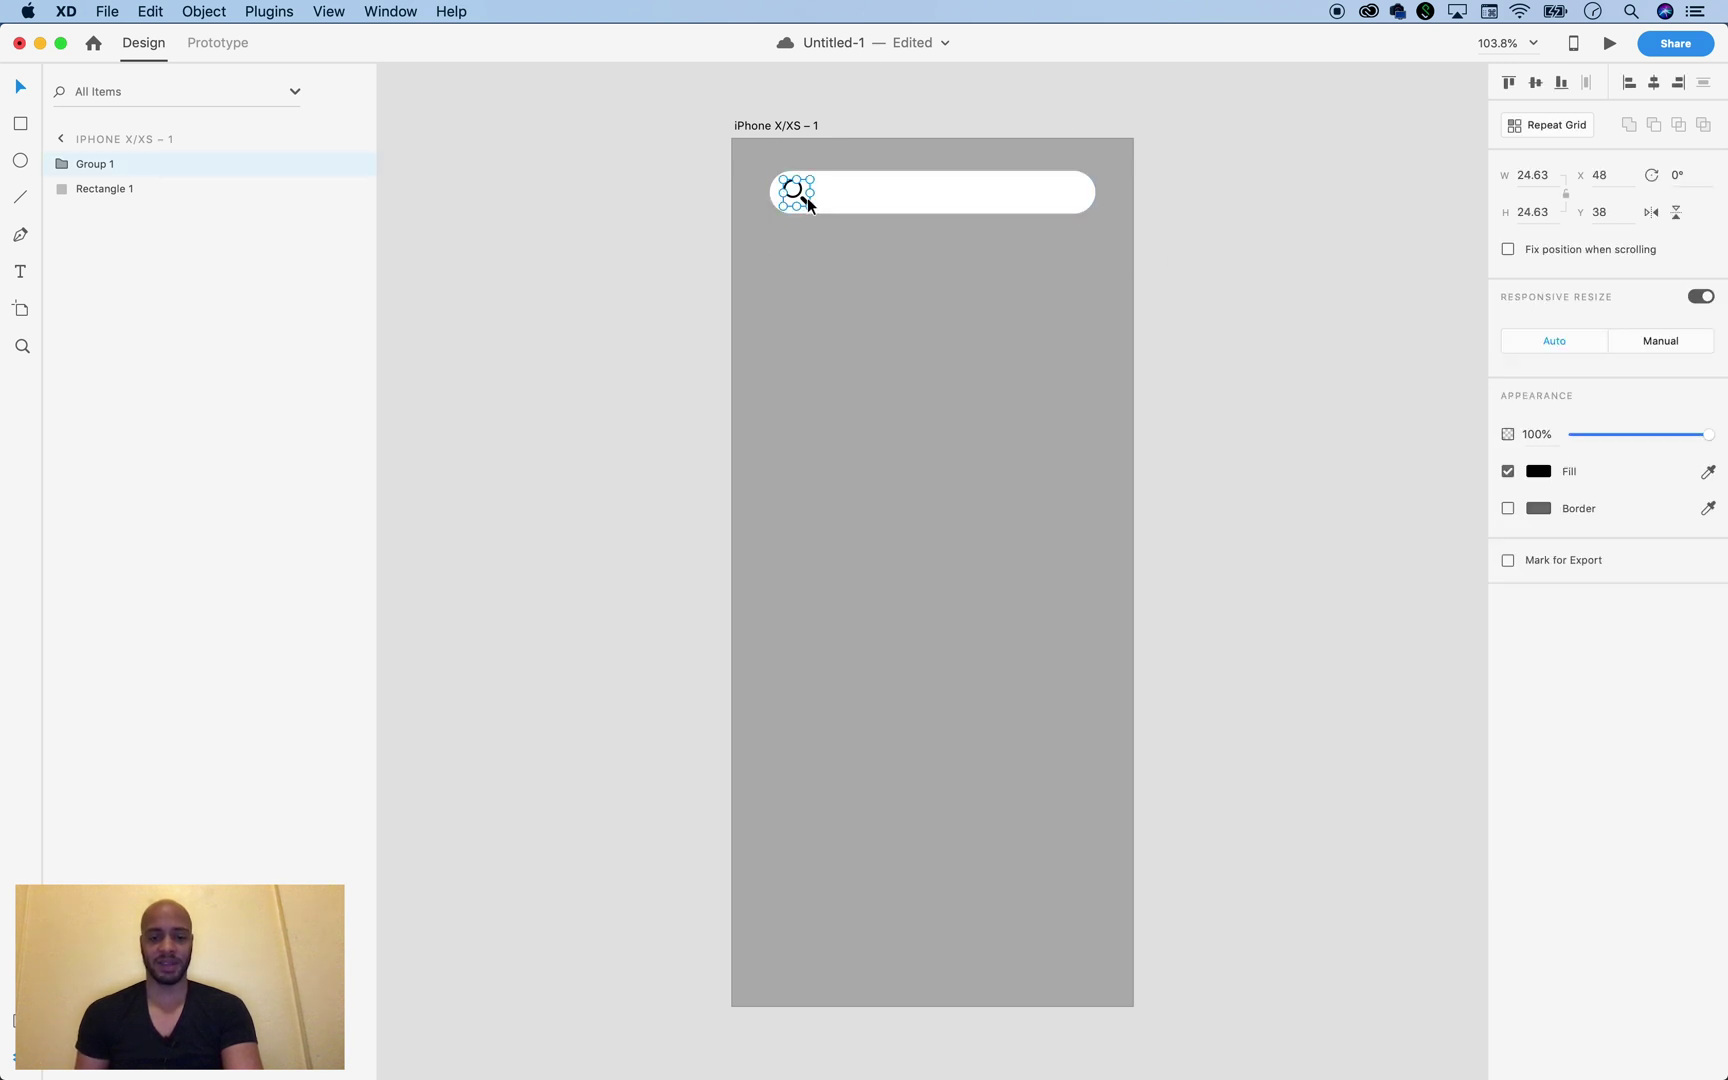
click(1537, 478)
drag(1405, 470, 1367, 377)
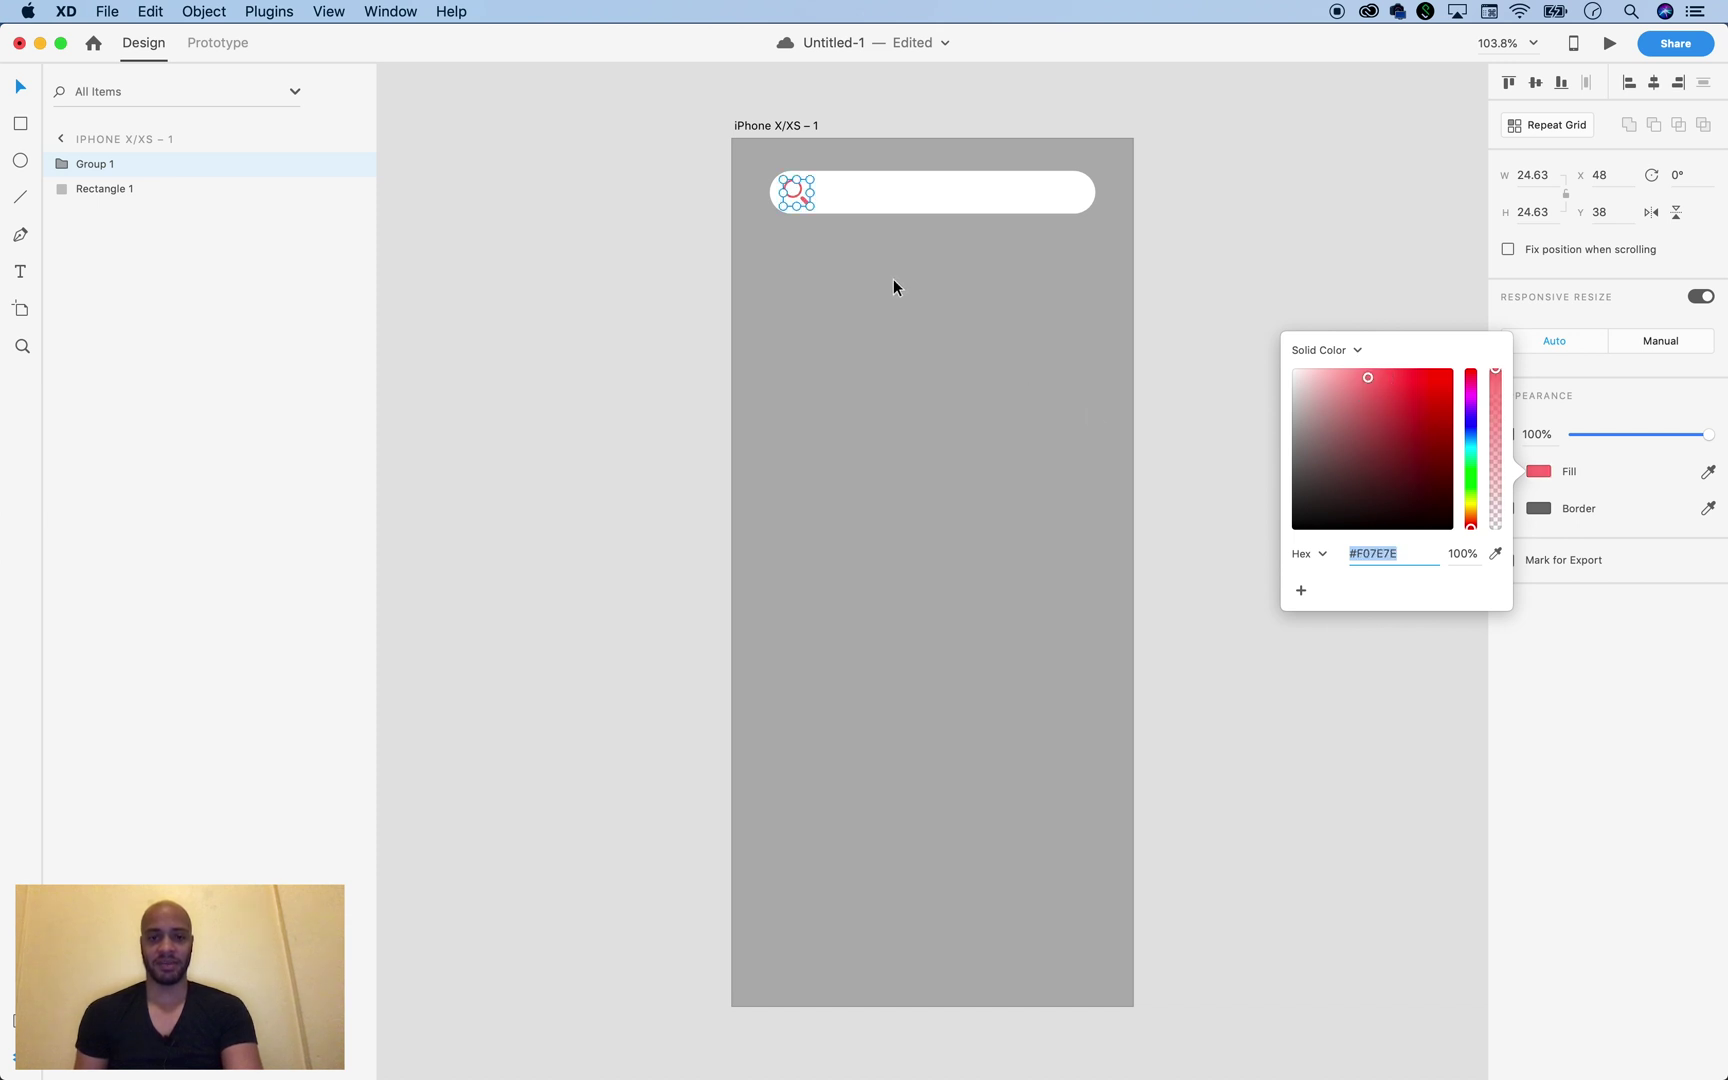
click(811, 225)
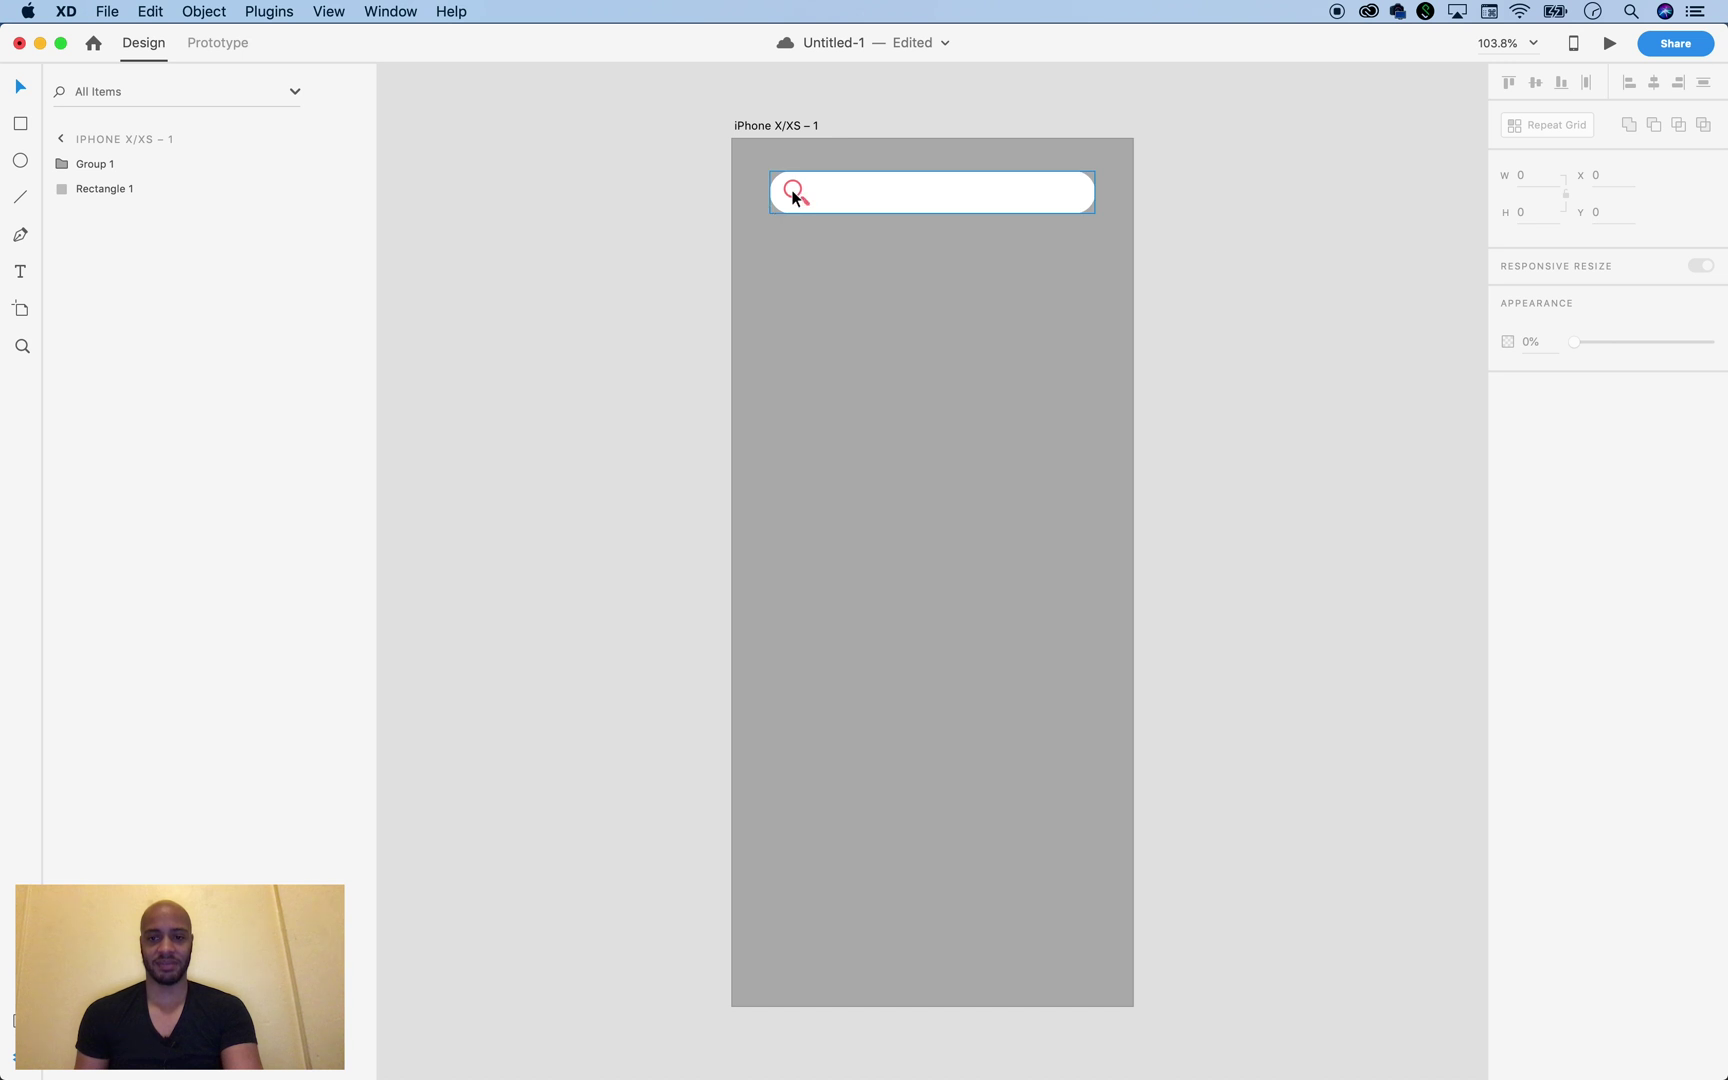
Set the search icon's fill to white, #FFFFFF
click(793, 195)
click(806, 203)
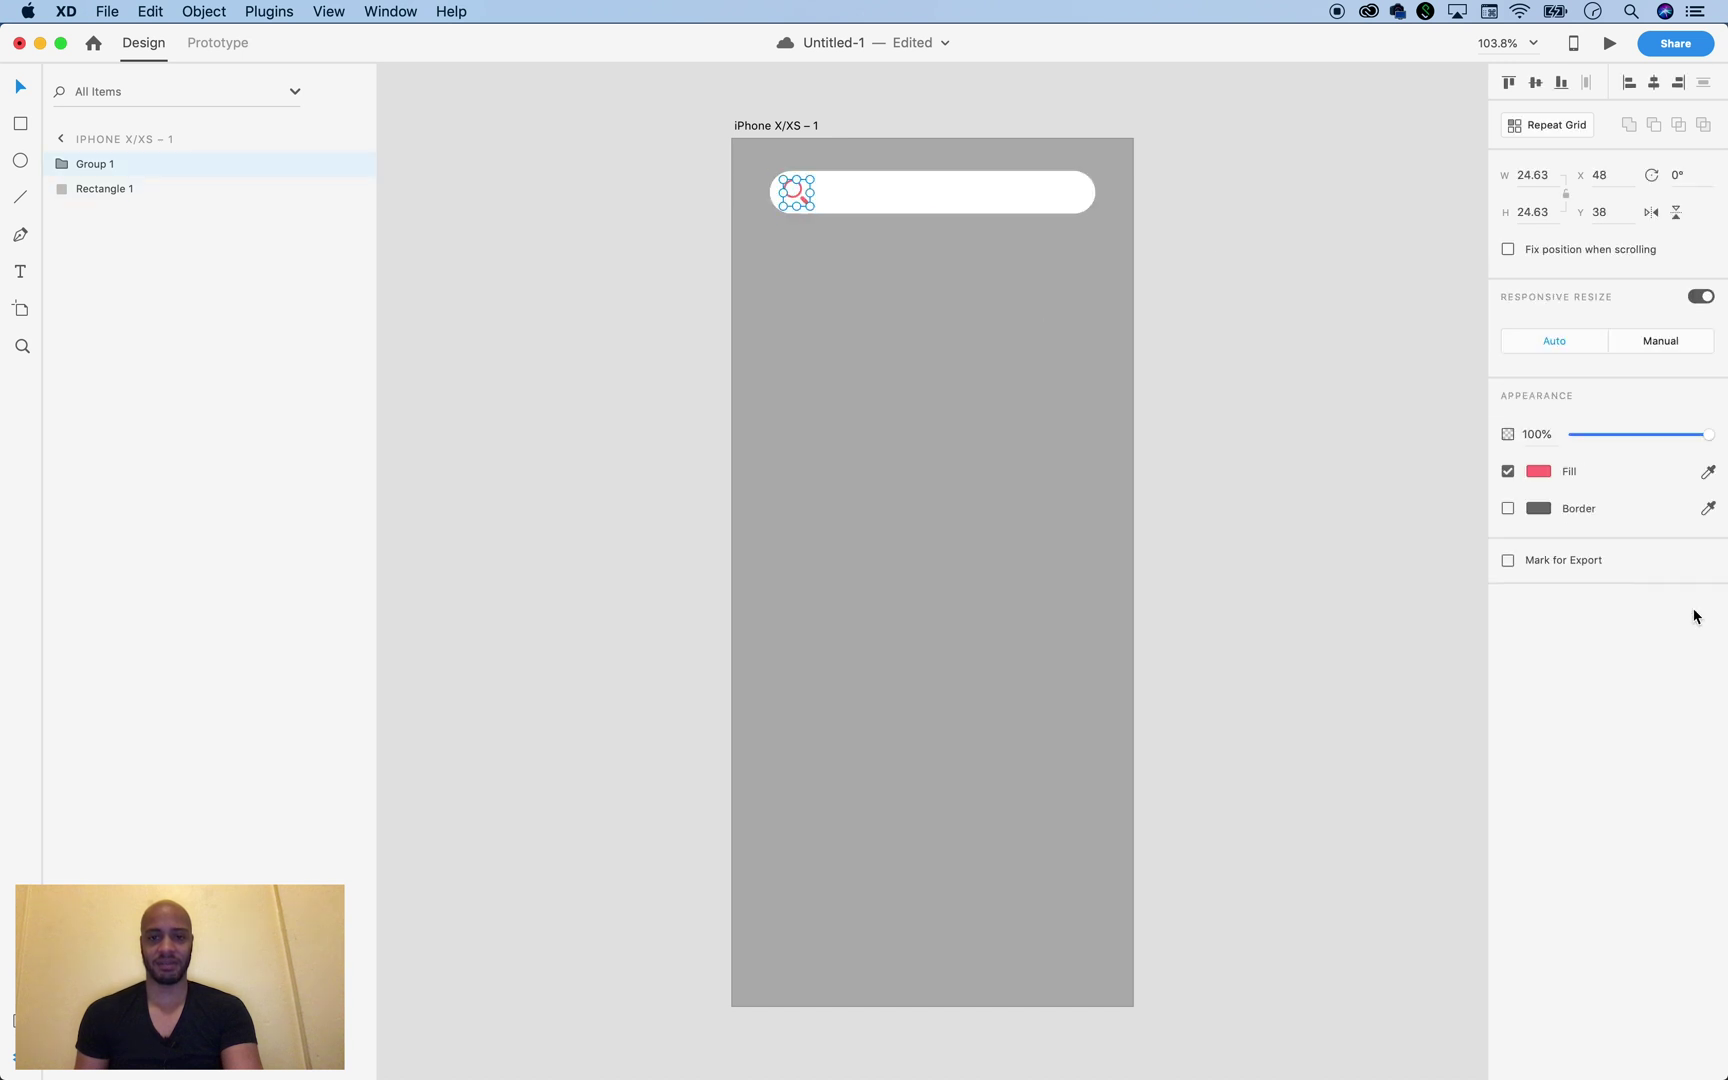
click(1540, 481)
mouse_move(1445, 488)
mouse_down()
mouse_move(1435, 509)
mouse_move(1437, 488)
mouse_move(1440, 508)
mouse_move(1253, 324)
mouse_up()
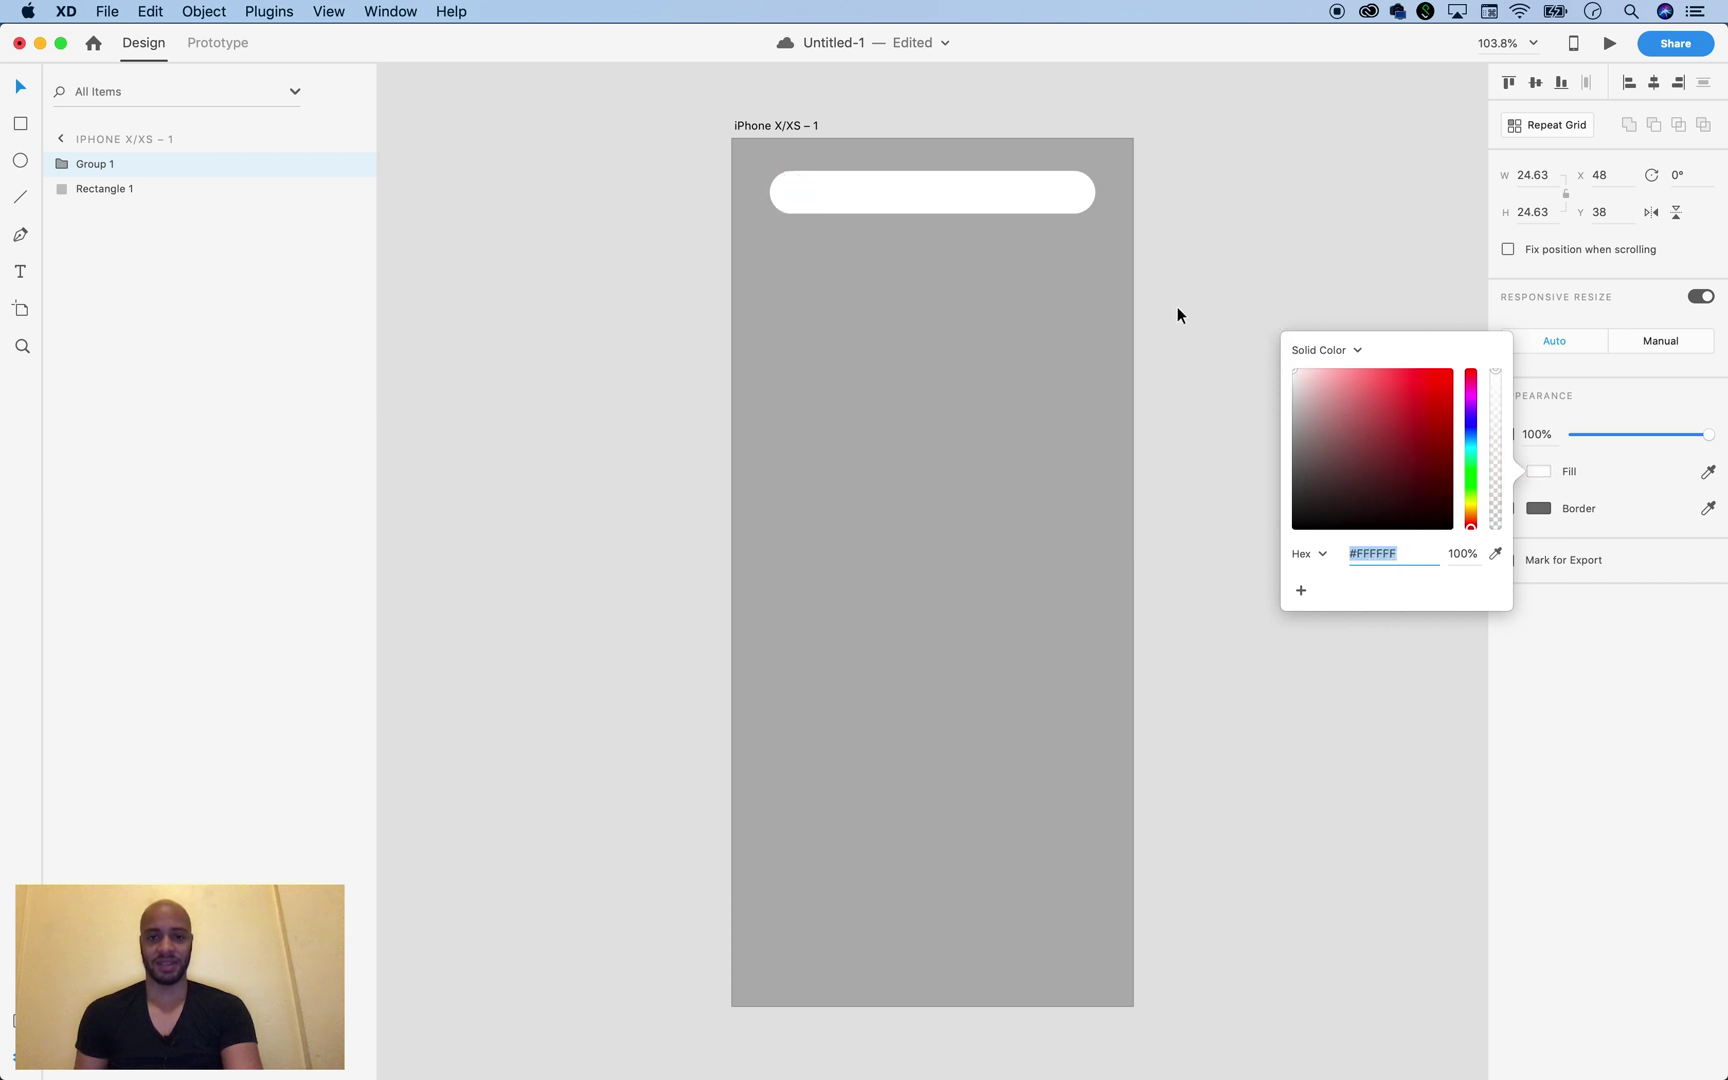
Fill the search bar rectangle behind the icon with dark grey #6C6C6C and deselect everything
click(1062, 197)
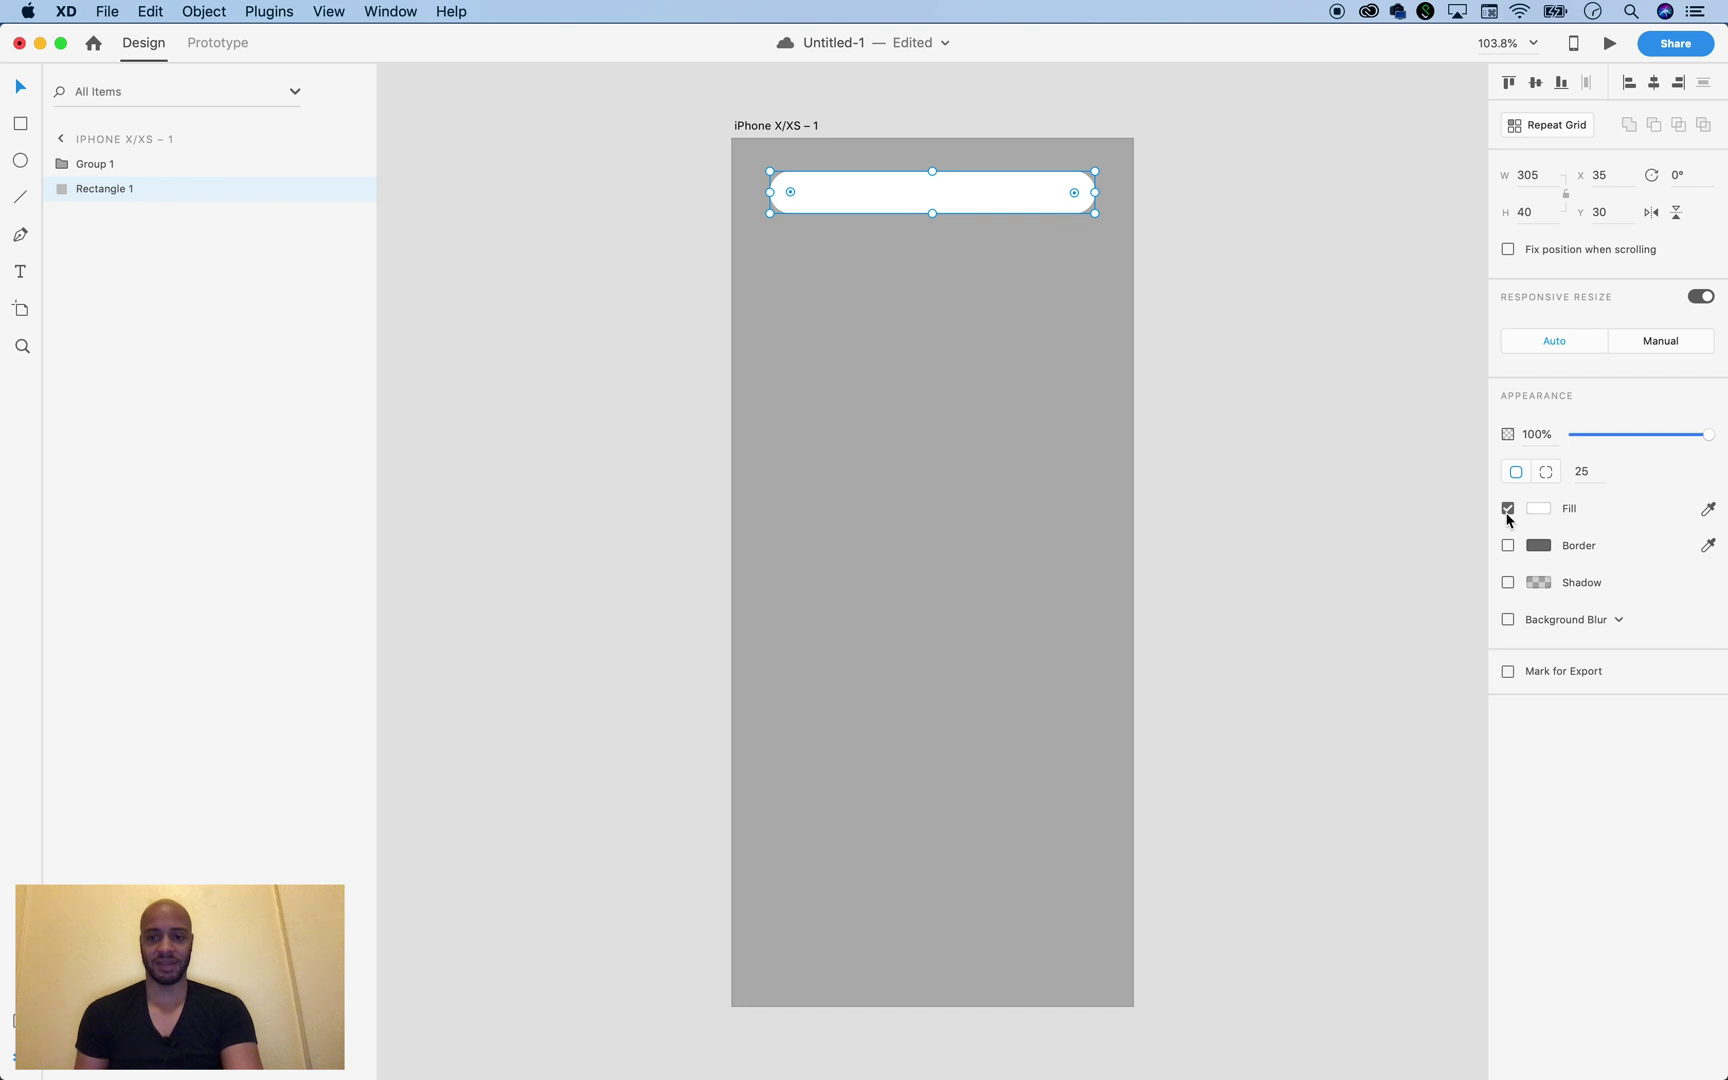
click(1539, 510)
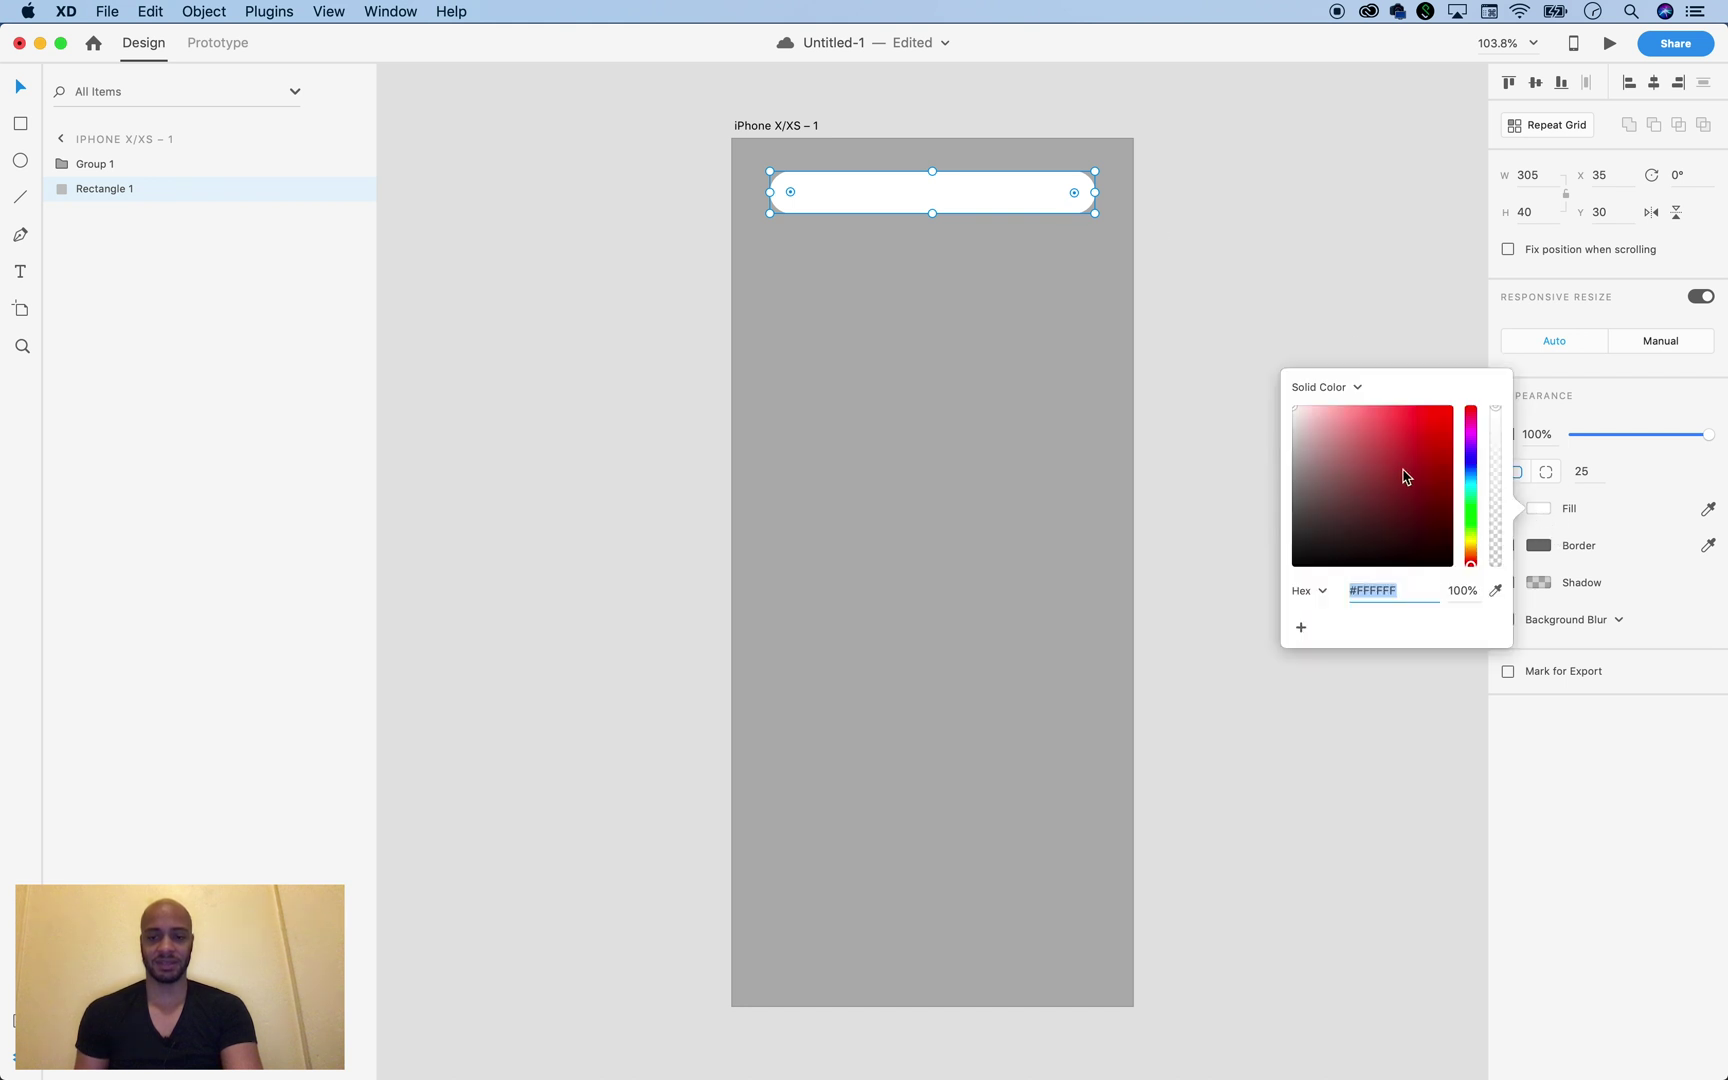
drag(1405, 477, 1277, 494)
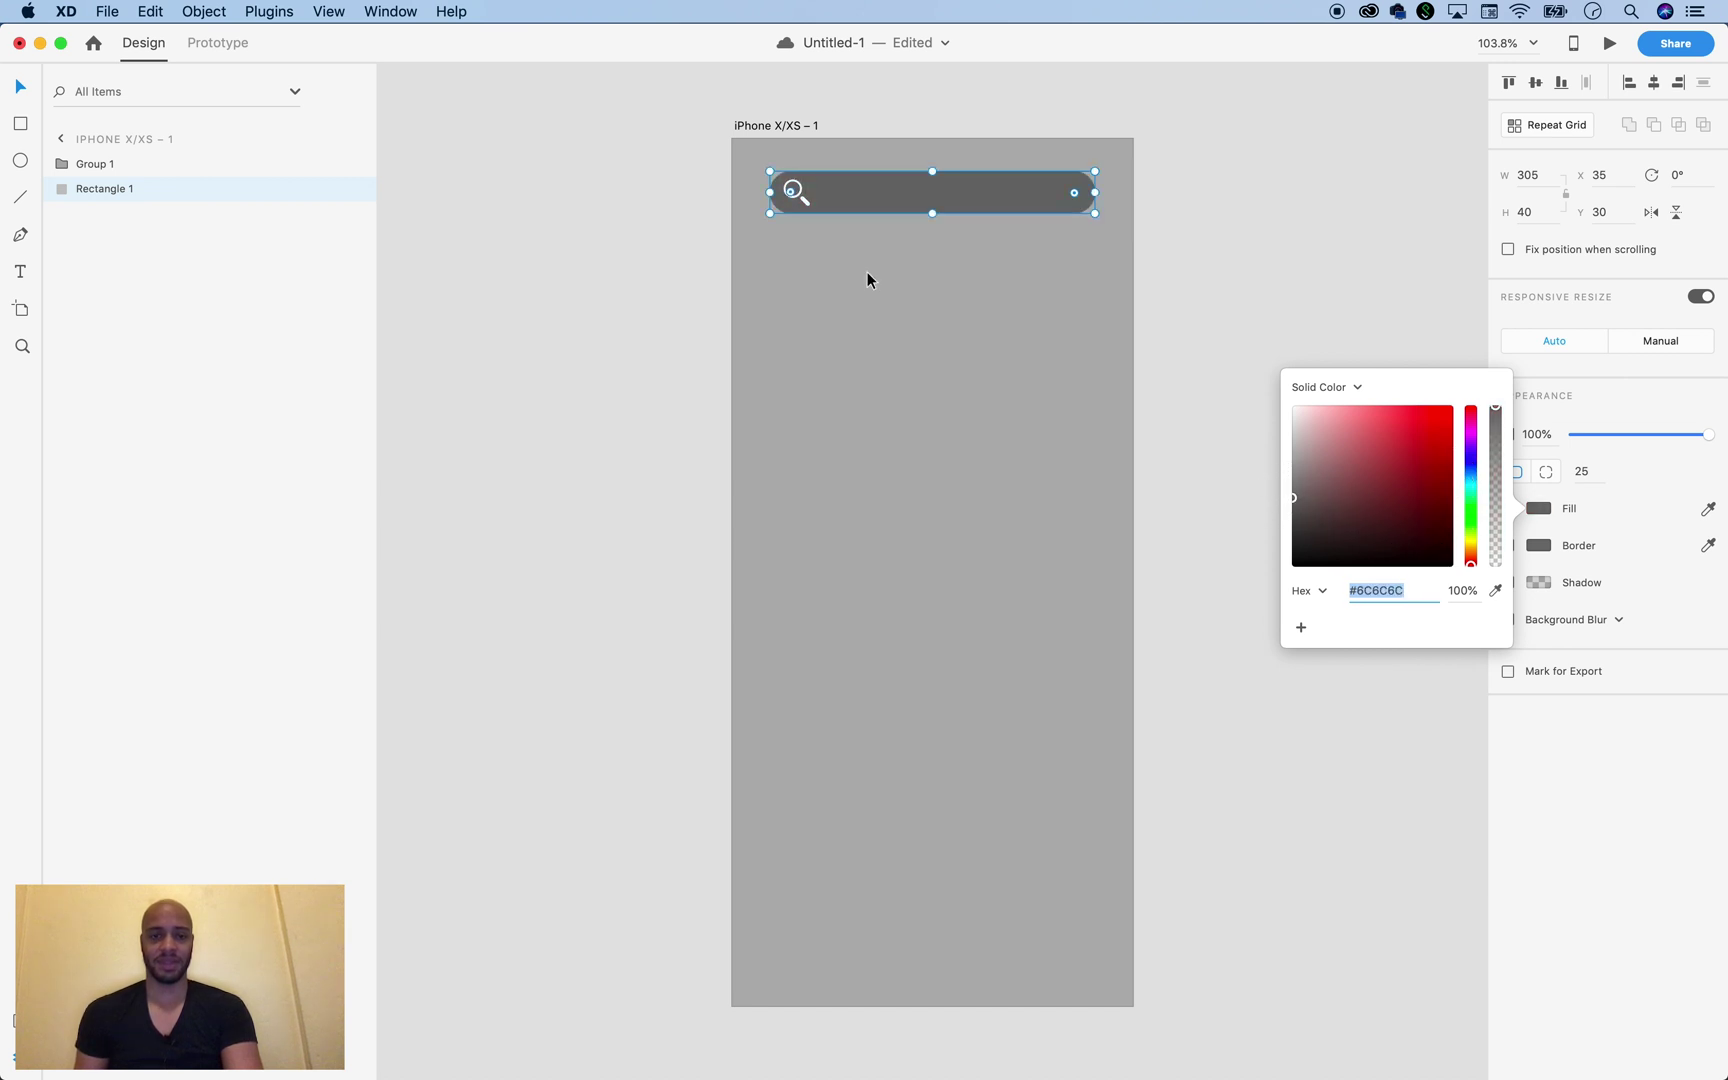
click(1068, 354)
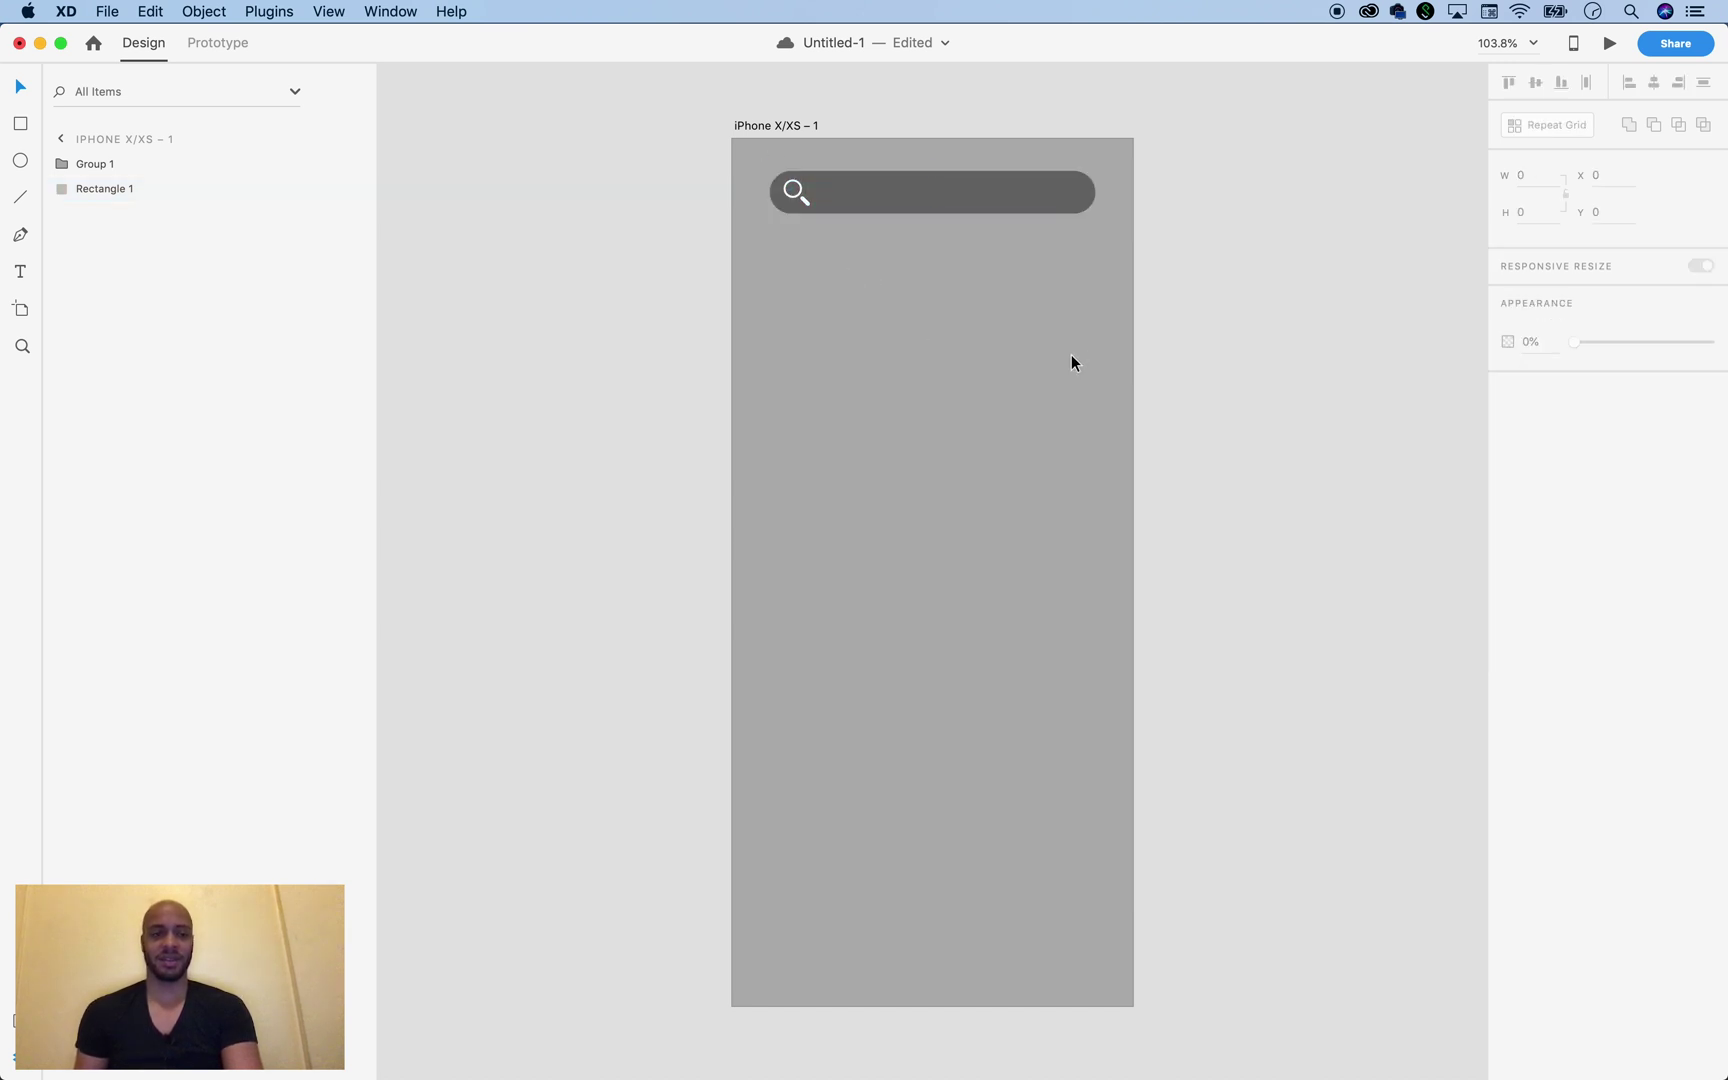
click(1227, 455)
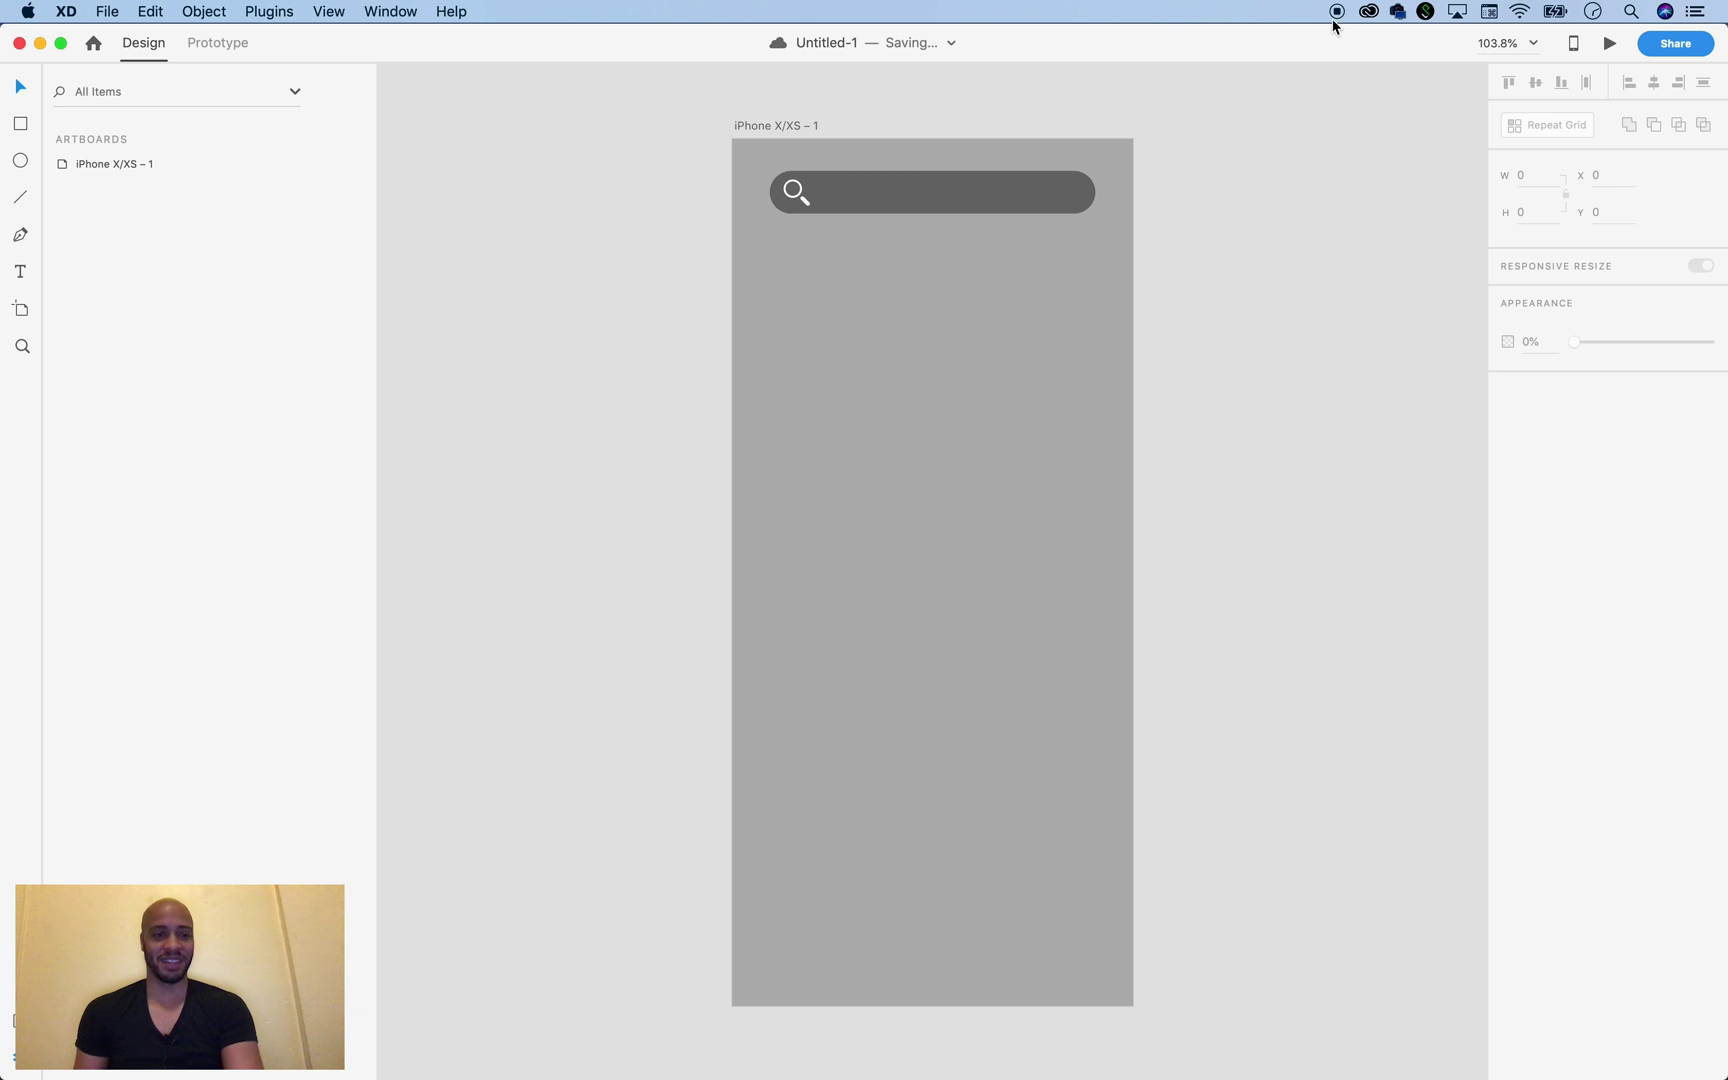